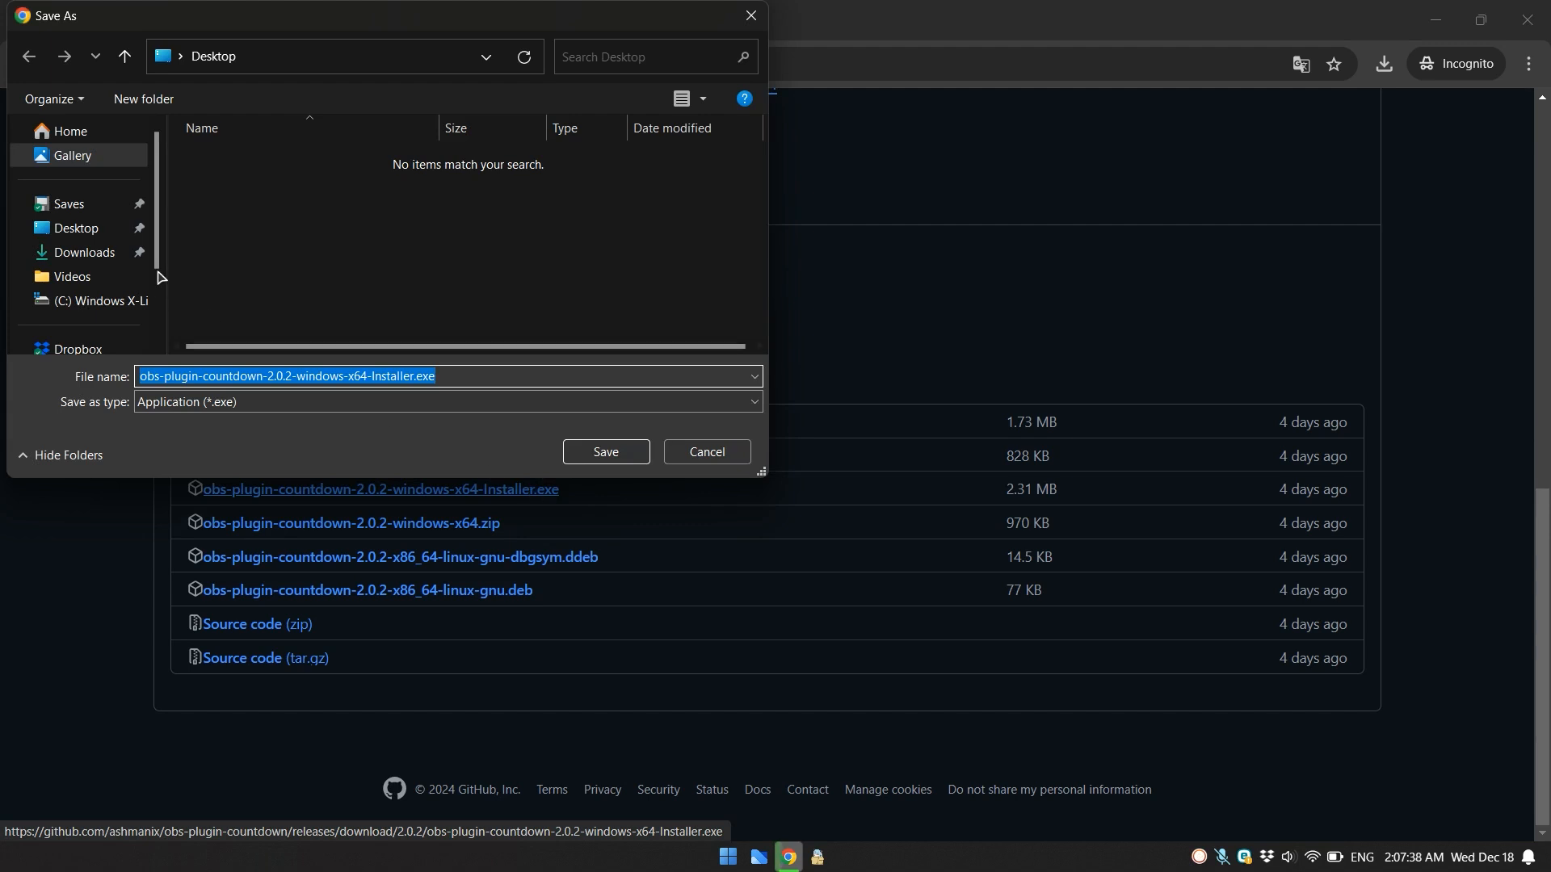
# - Save the obs-plugin-countdown 2.0.2 Windows x64 installer to the Desktop and show the downloaded file in its folder, closing the browser
pyautogui.click(635, 463)
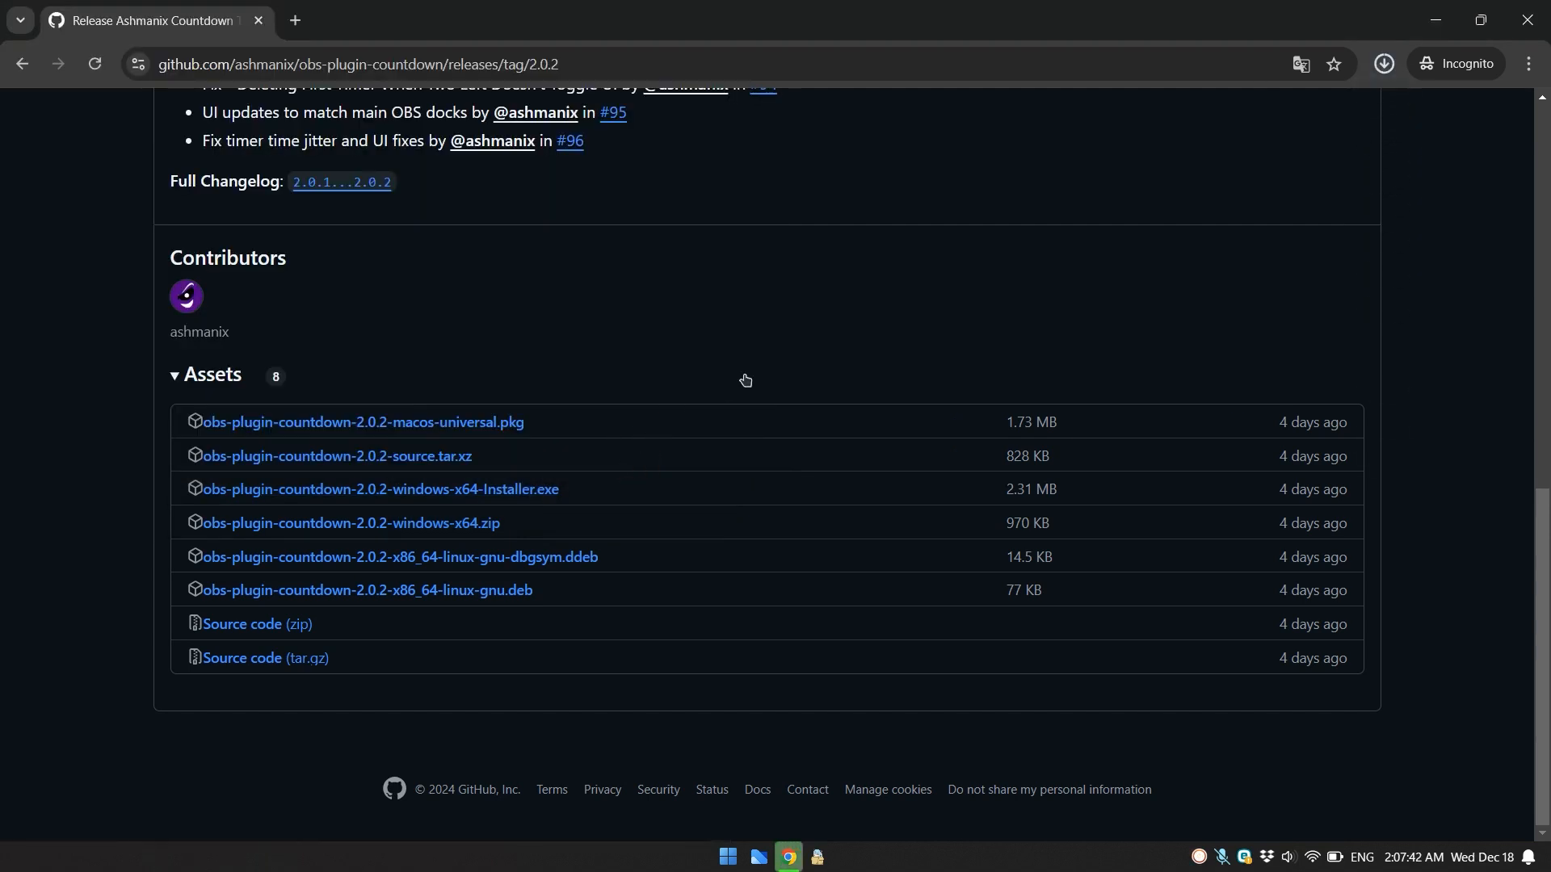
pyautogui.click(1384, 64)
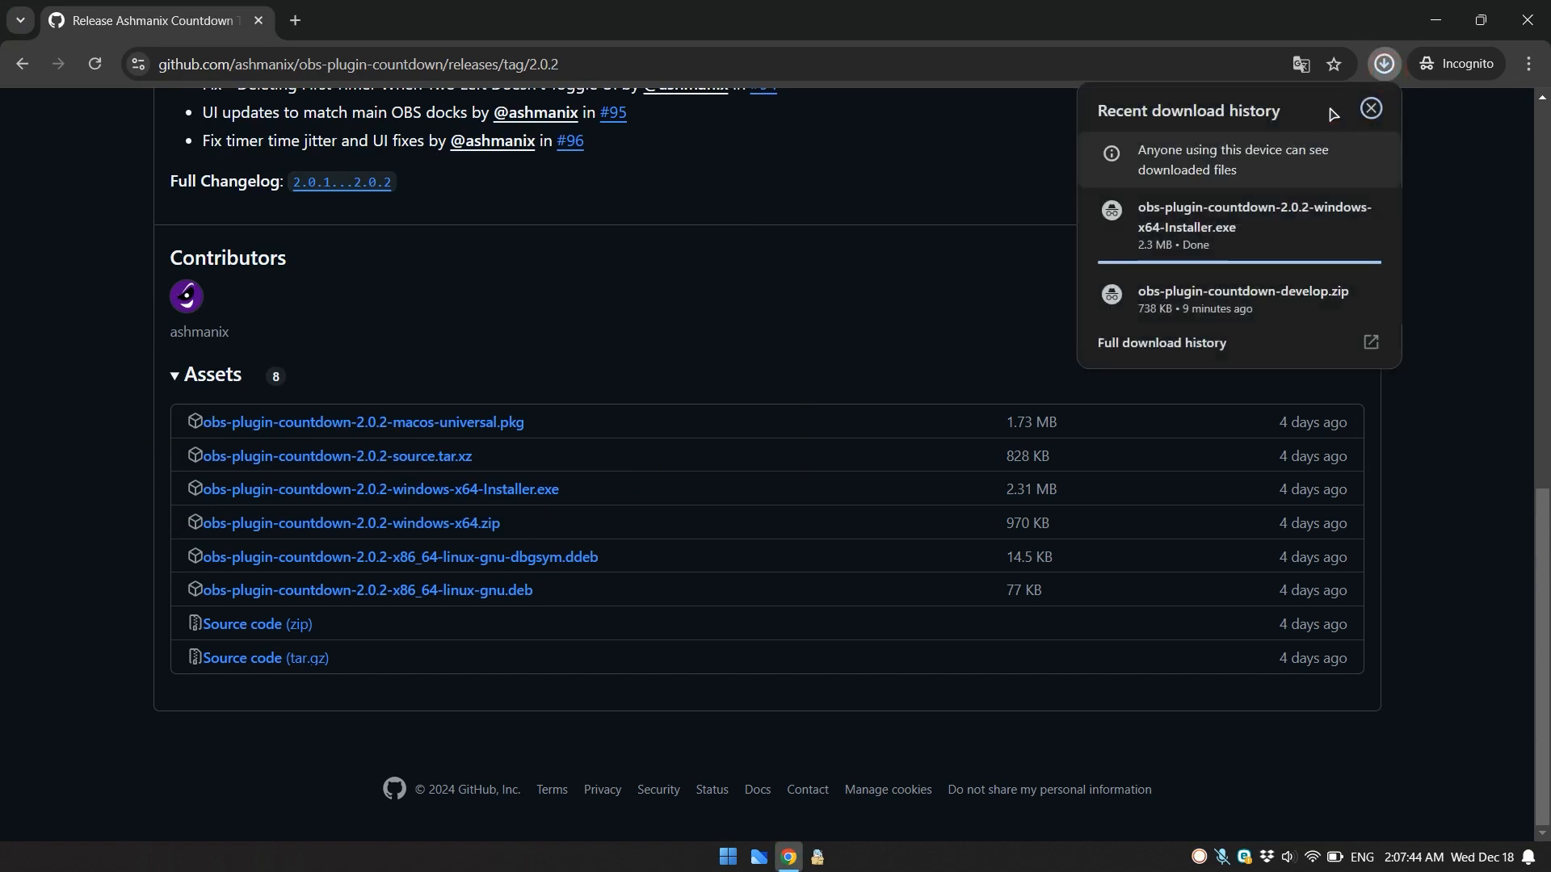
pyautogui.moveTo(1267, 225)
pyautogui.click(1330, 213)
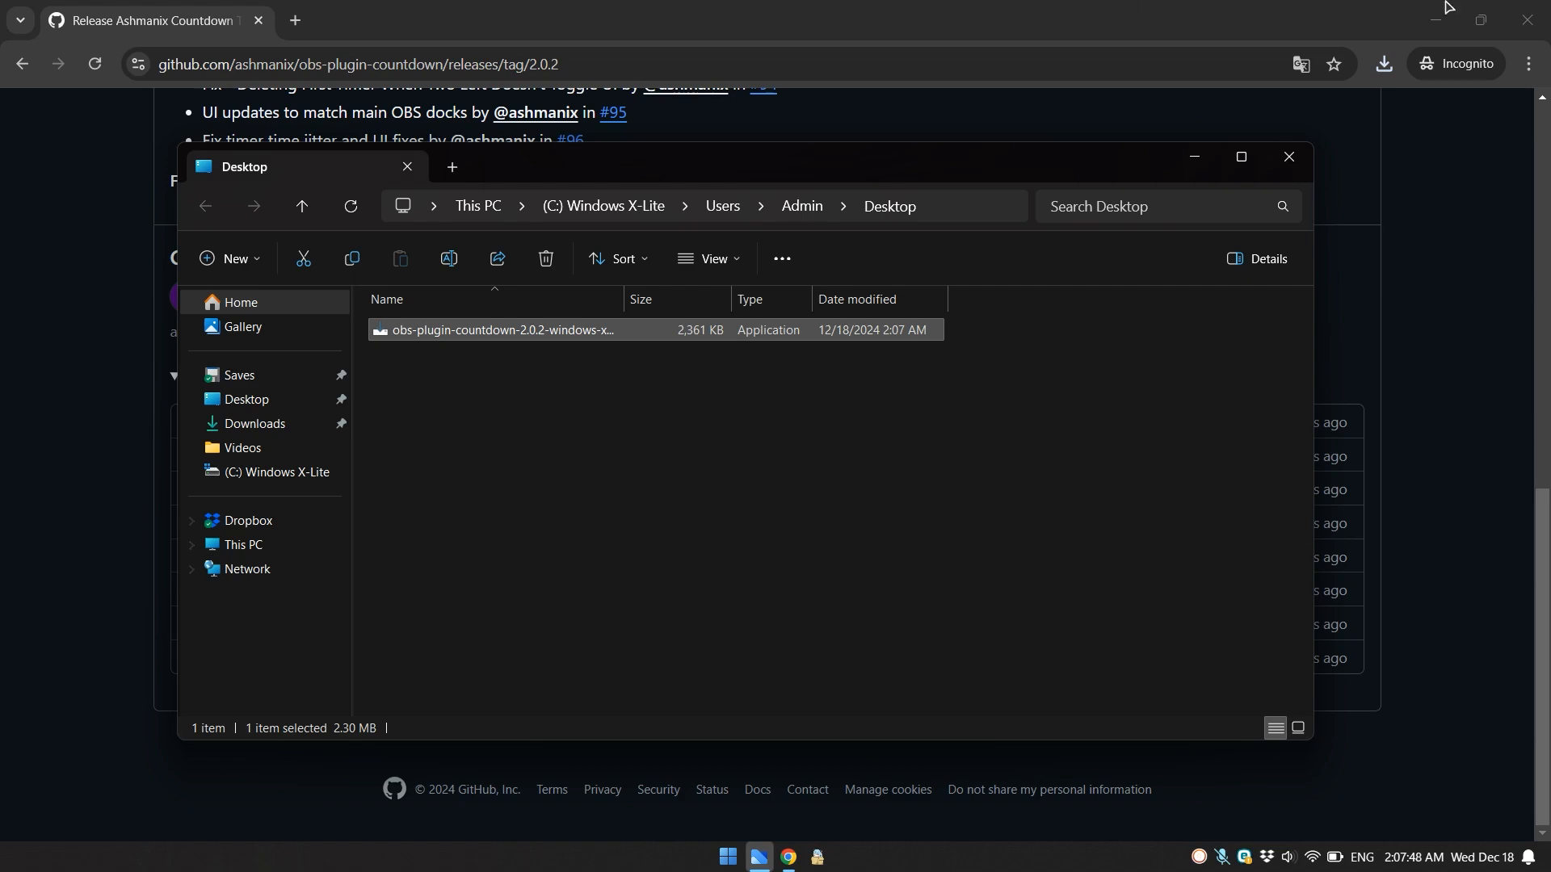
pyautogui.click(1522, 22)
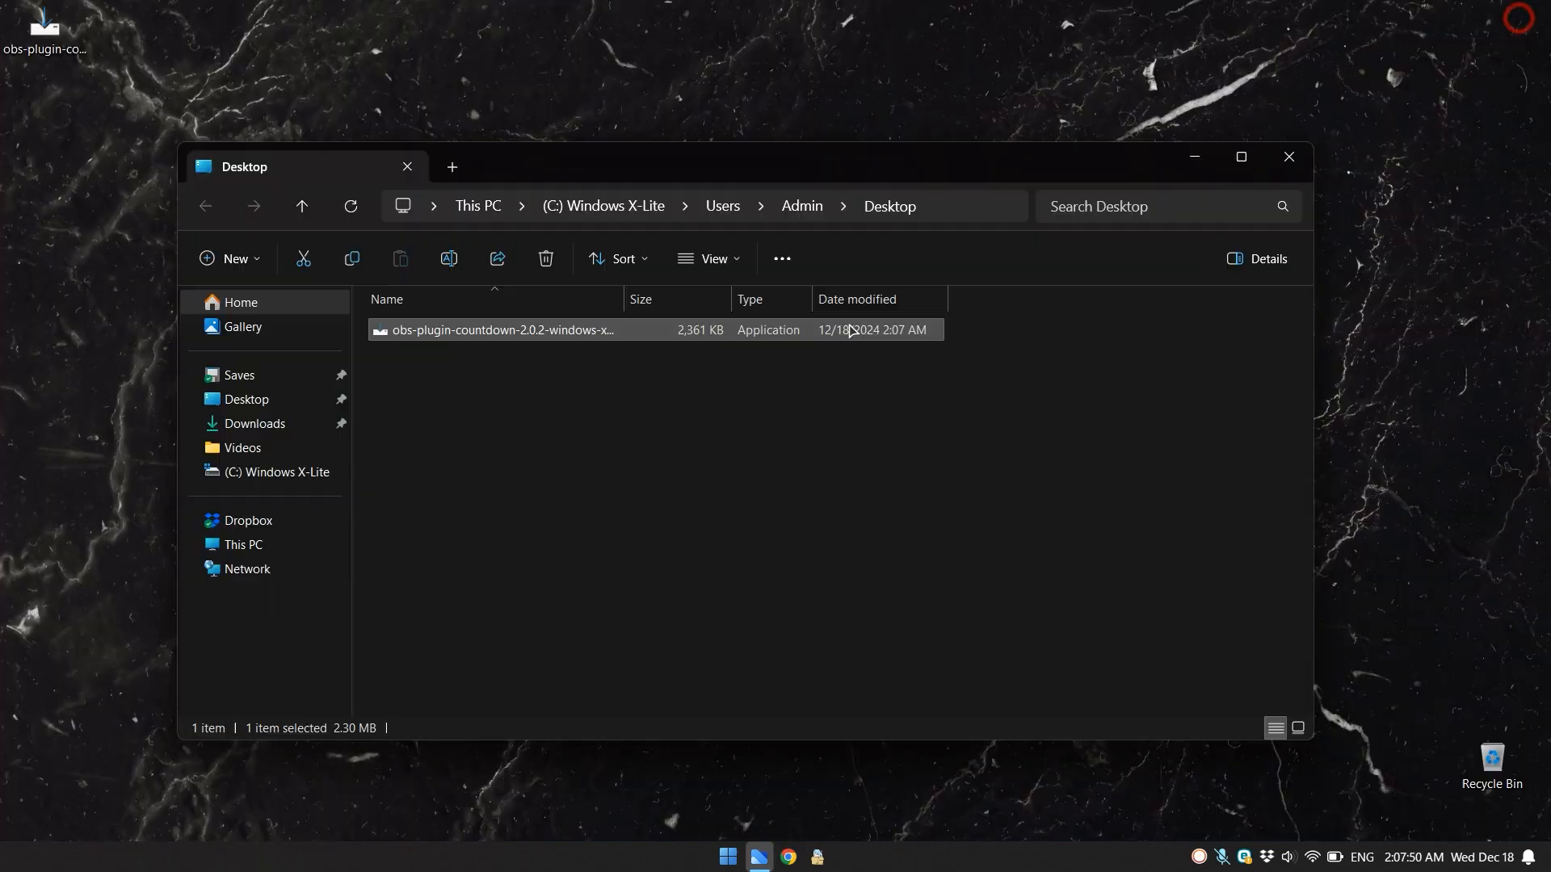
# - Run the downloaded installer to install the countdown plugin into C:\Program Files\obs-studio, and close the Desktop folder window
pyautogui.doubleClick(548, 331)
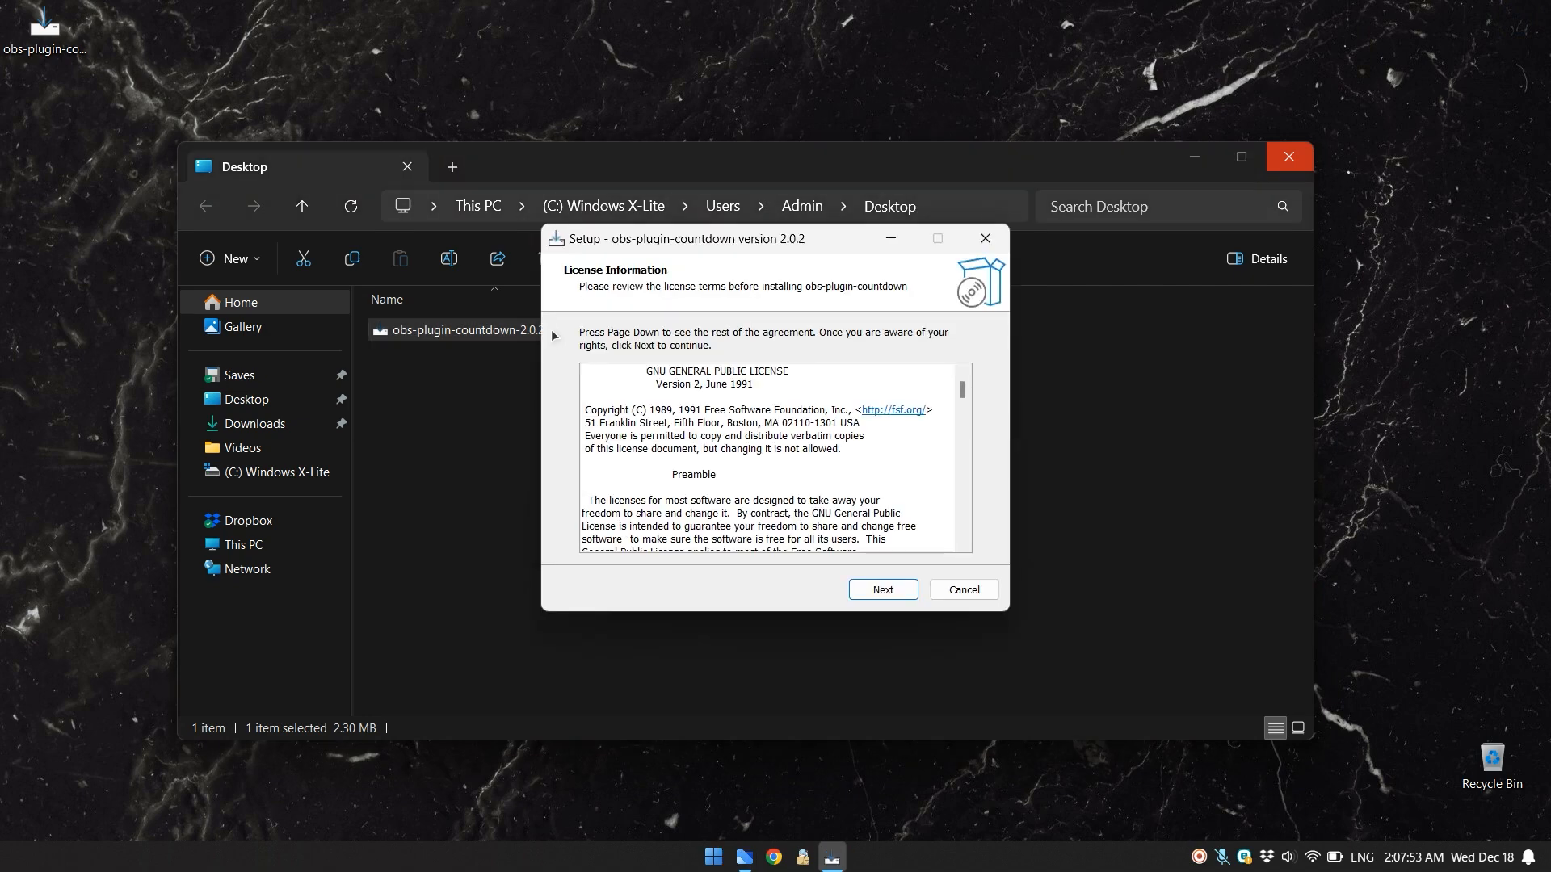
pyautogui.click(895, 590)
pyautogui.click(897, 591)
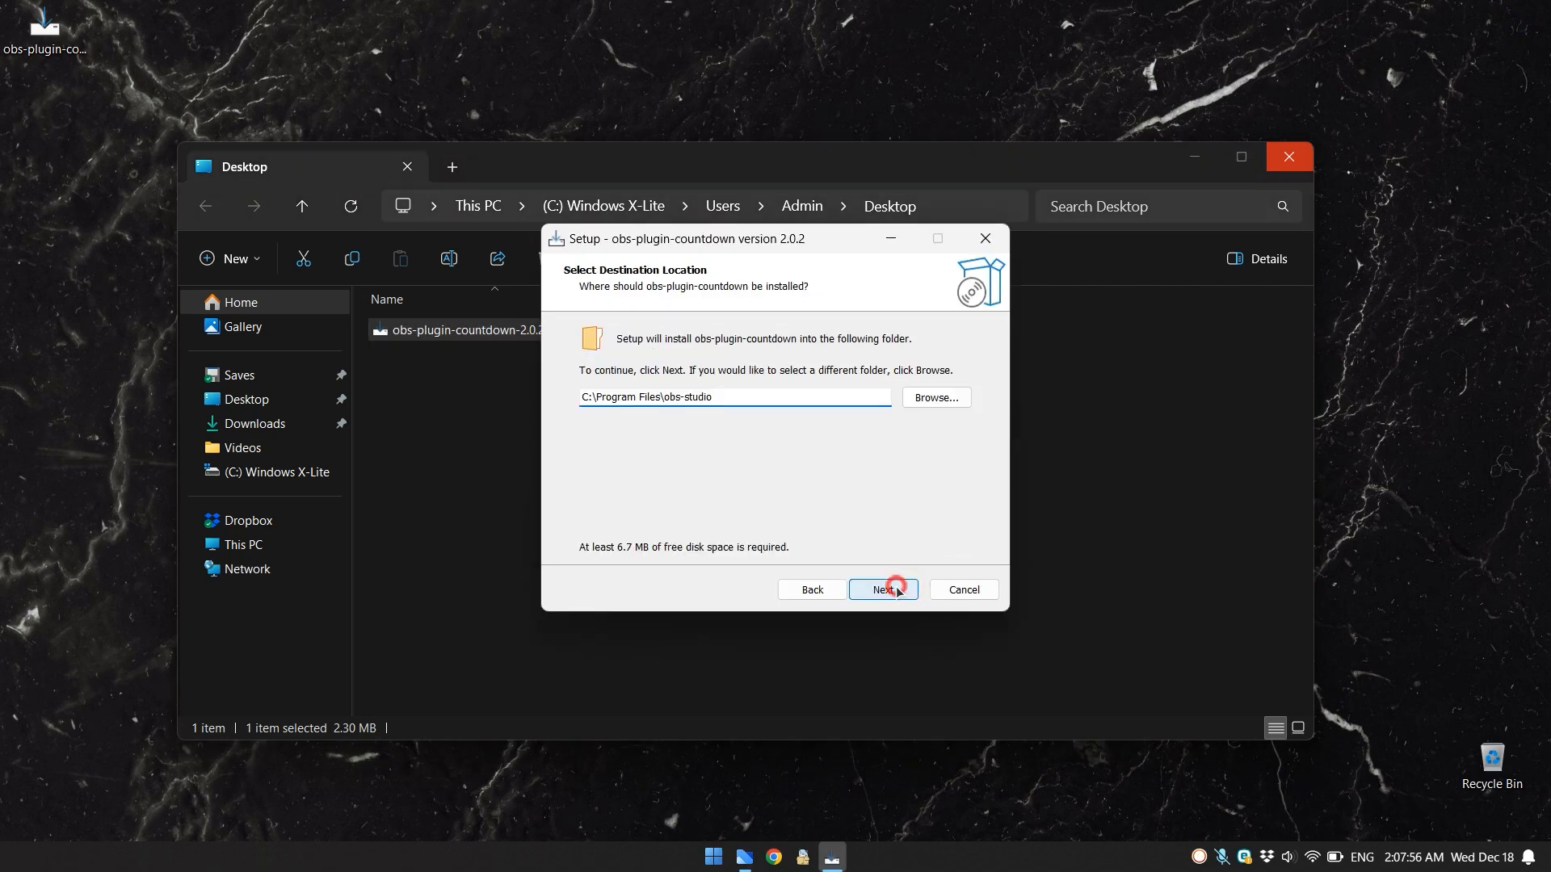
pyautogui.click(886, 595)
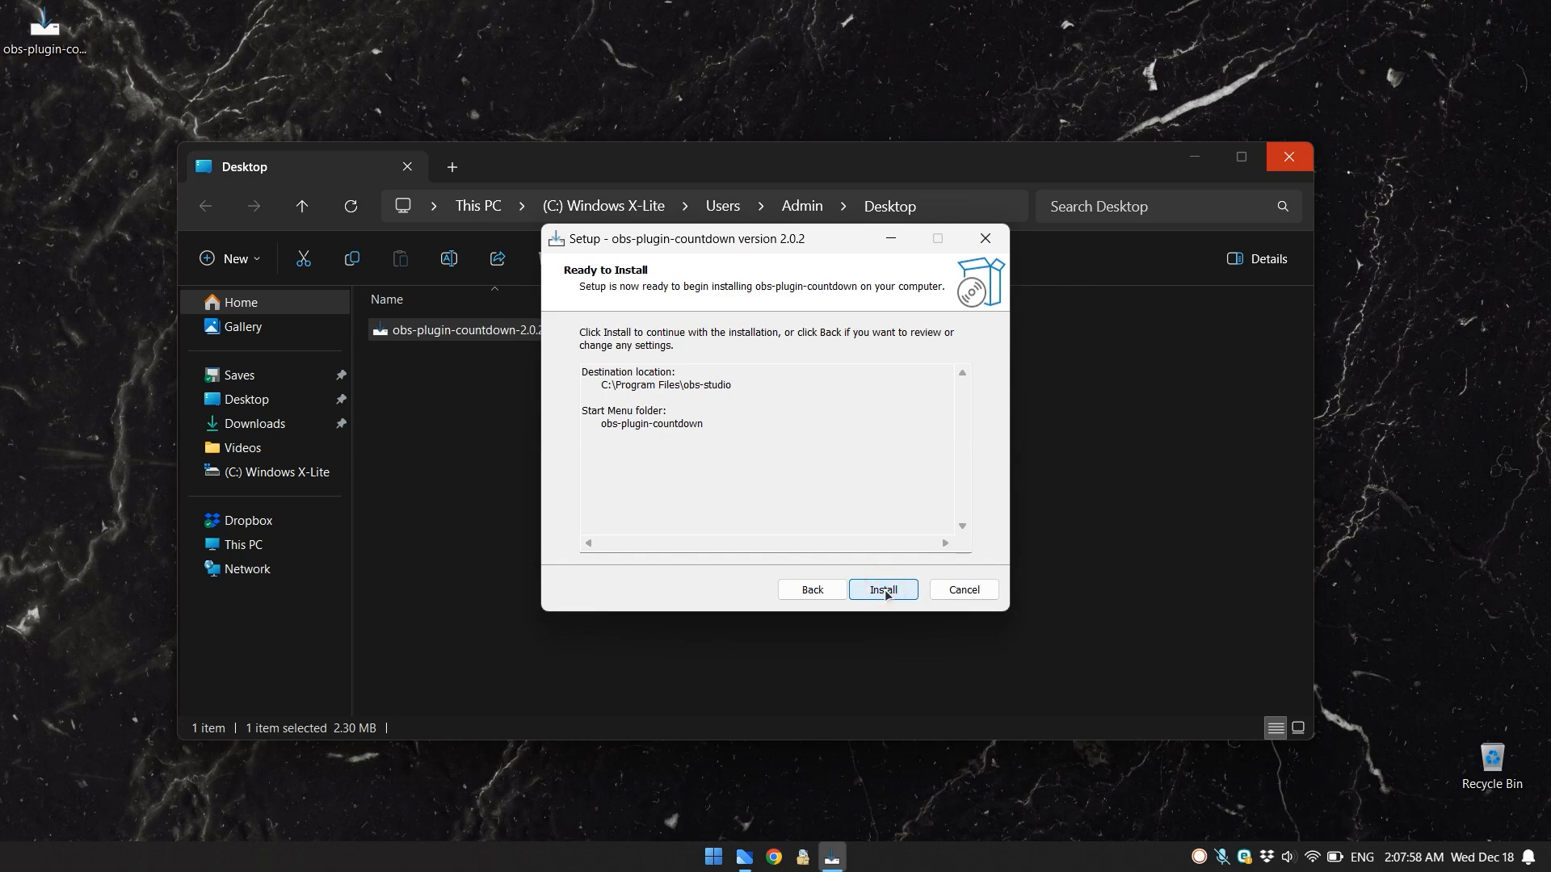
pyautogui.click(884, 590)
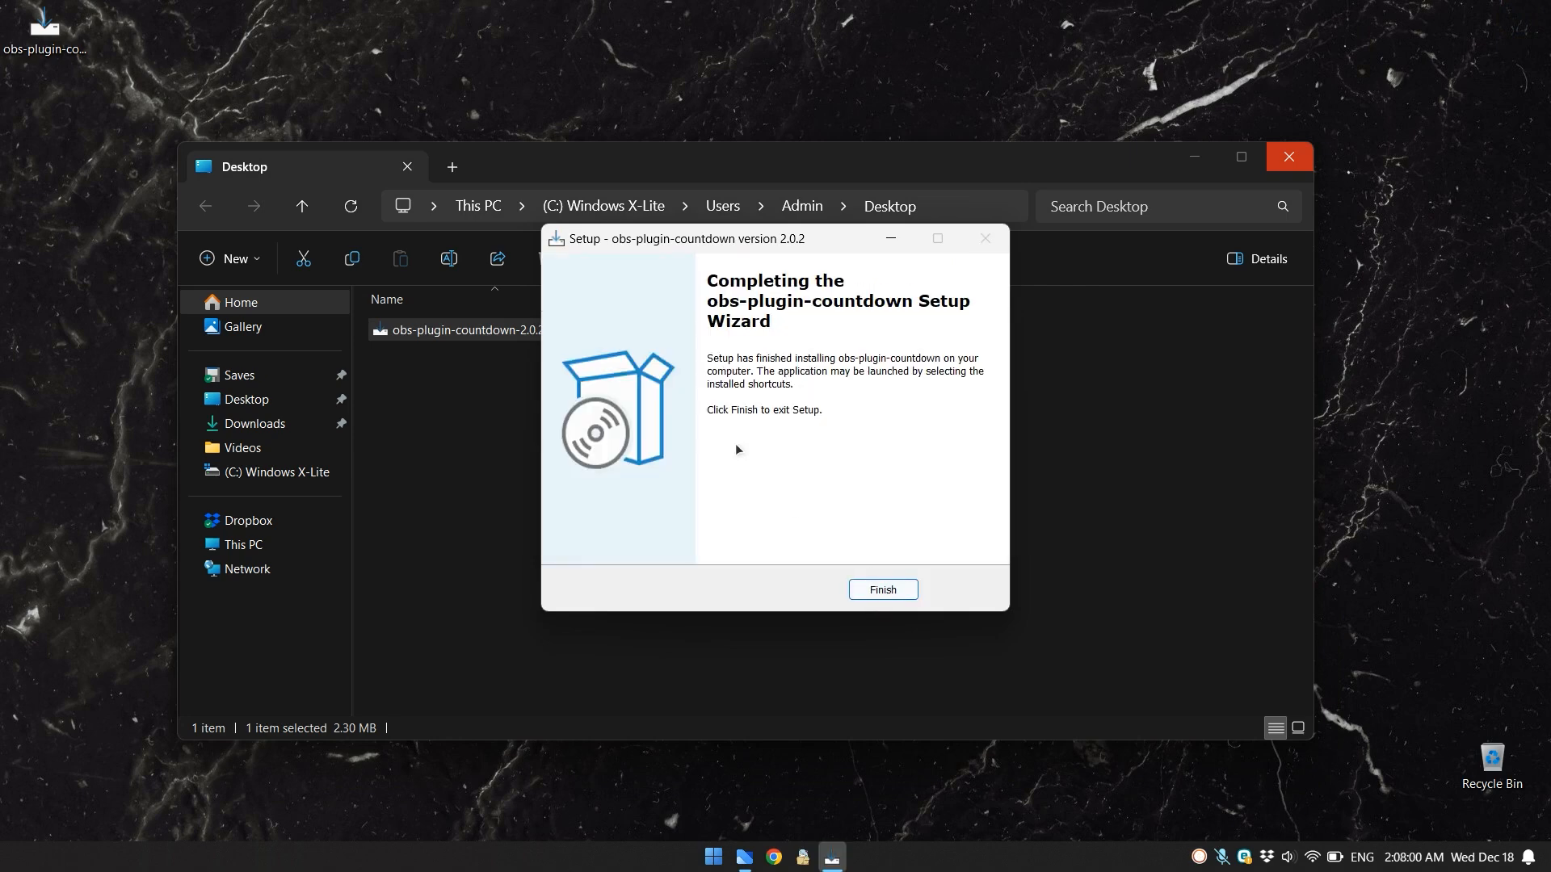
pyautogui.click(881, 590)
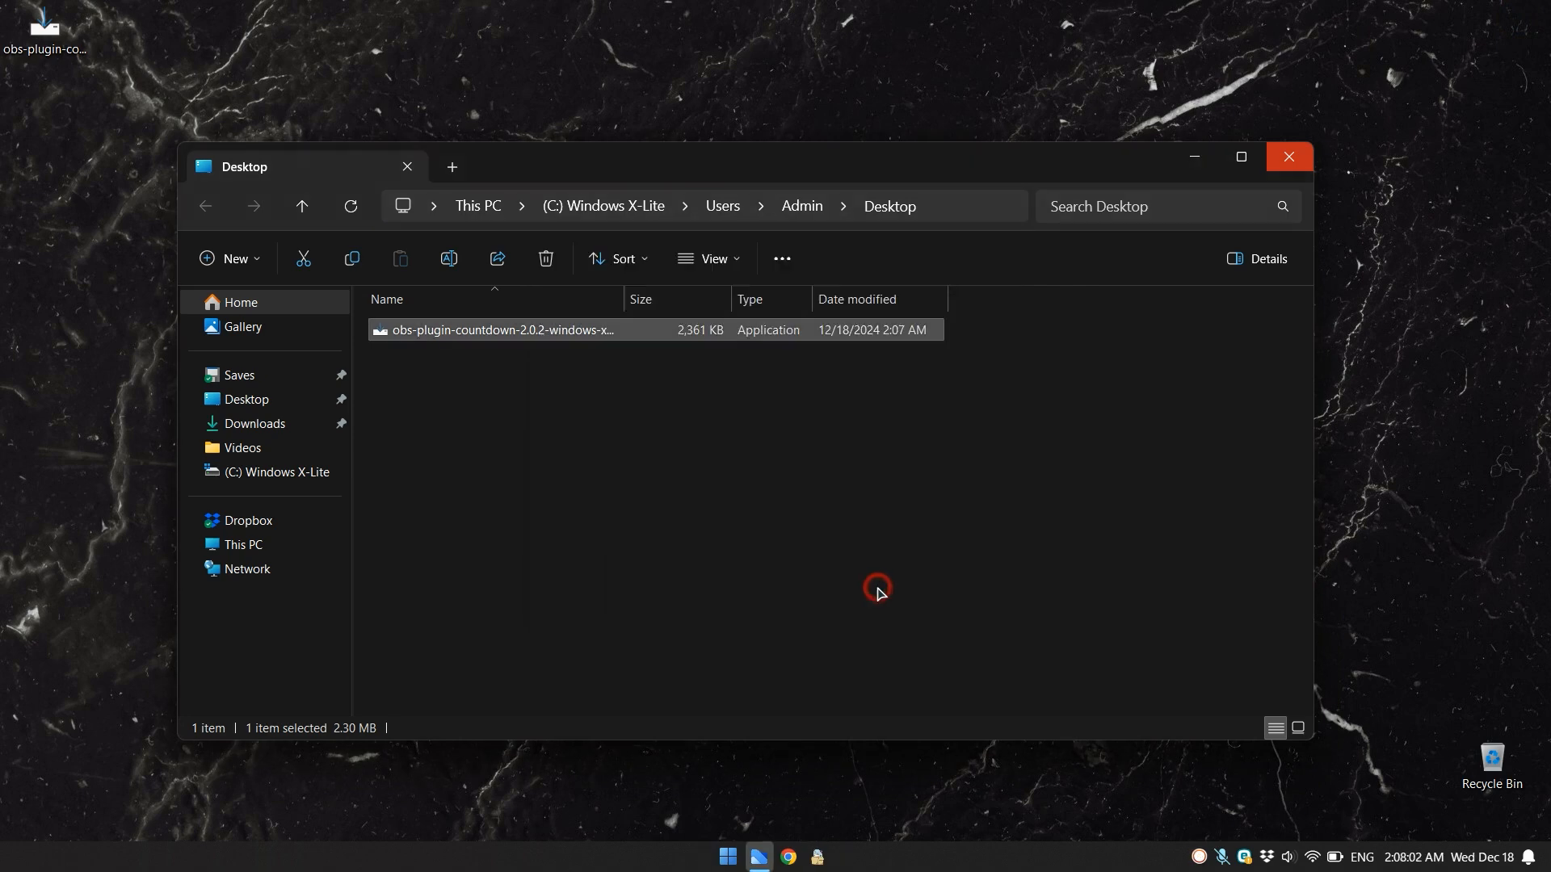
pyautogui.click(751, 444)
pyautogui.click(1287, 158)
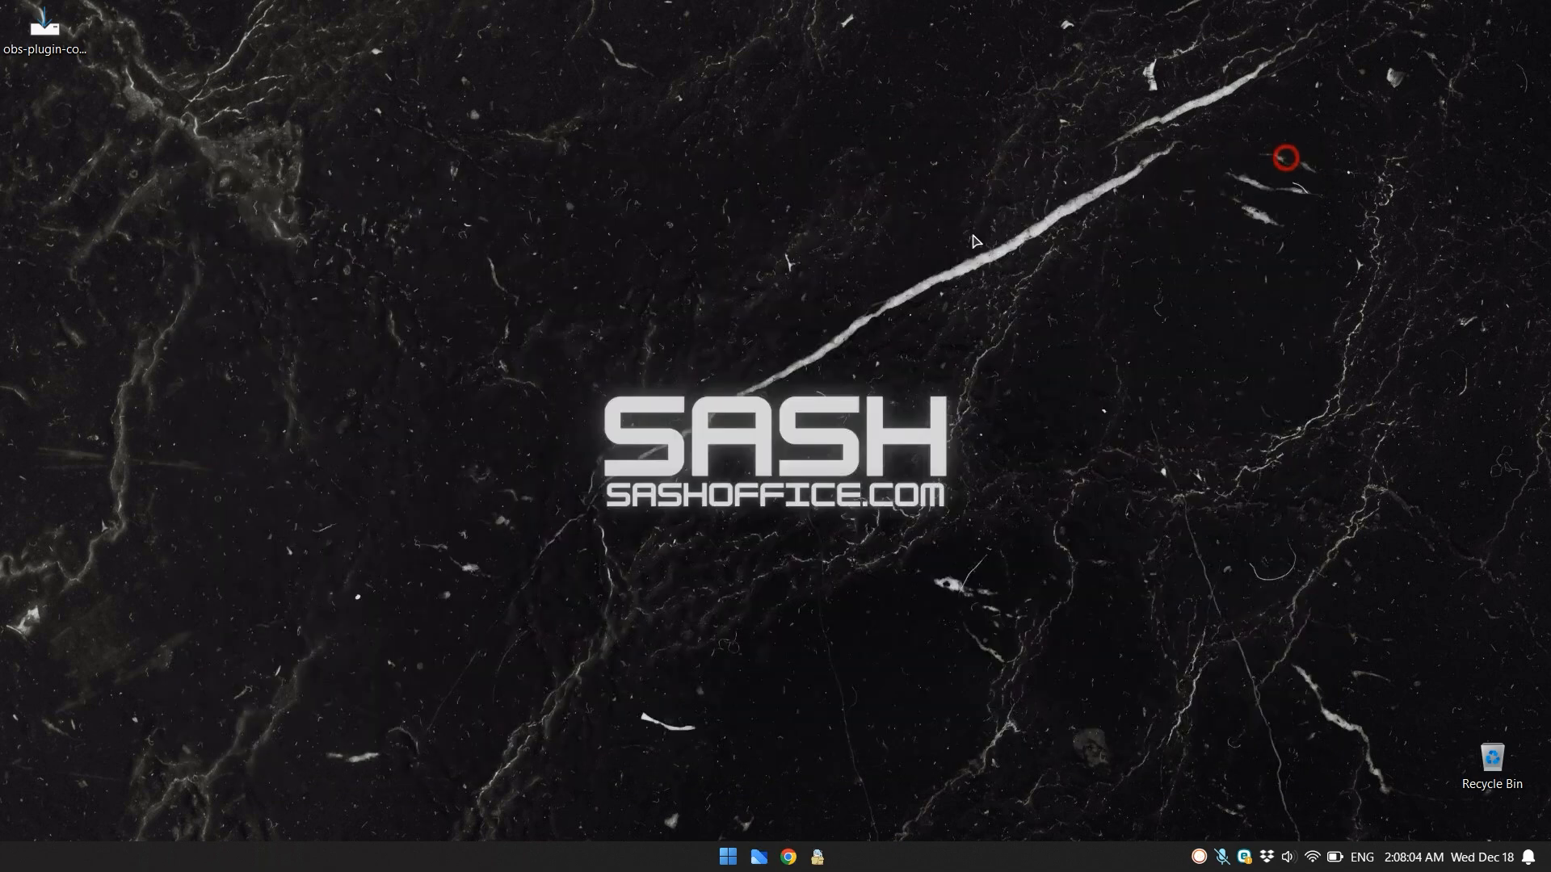
# - Launch OBS Studio and dock the Countdown Timers panel between the Audio Mixer and Scene Transitions
pyautogui.click(728, 857)
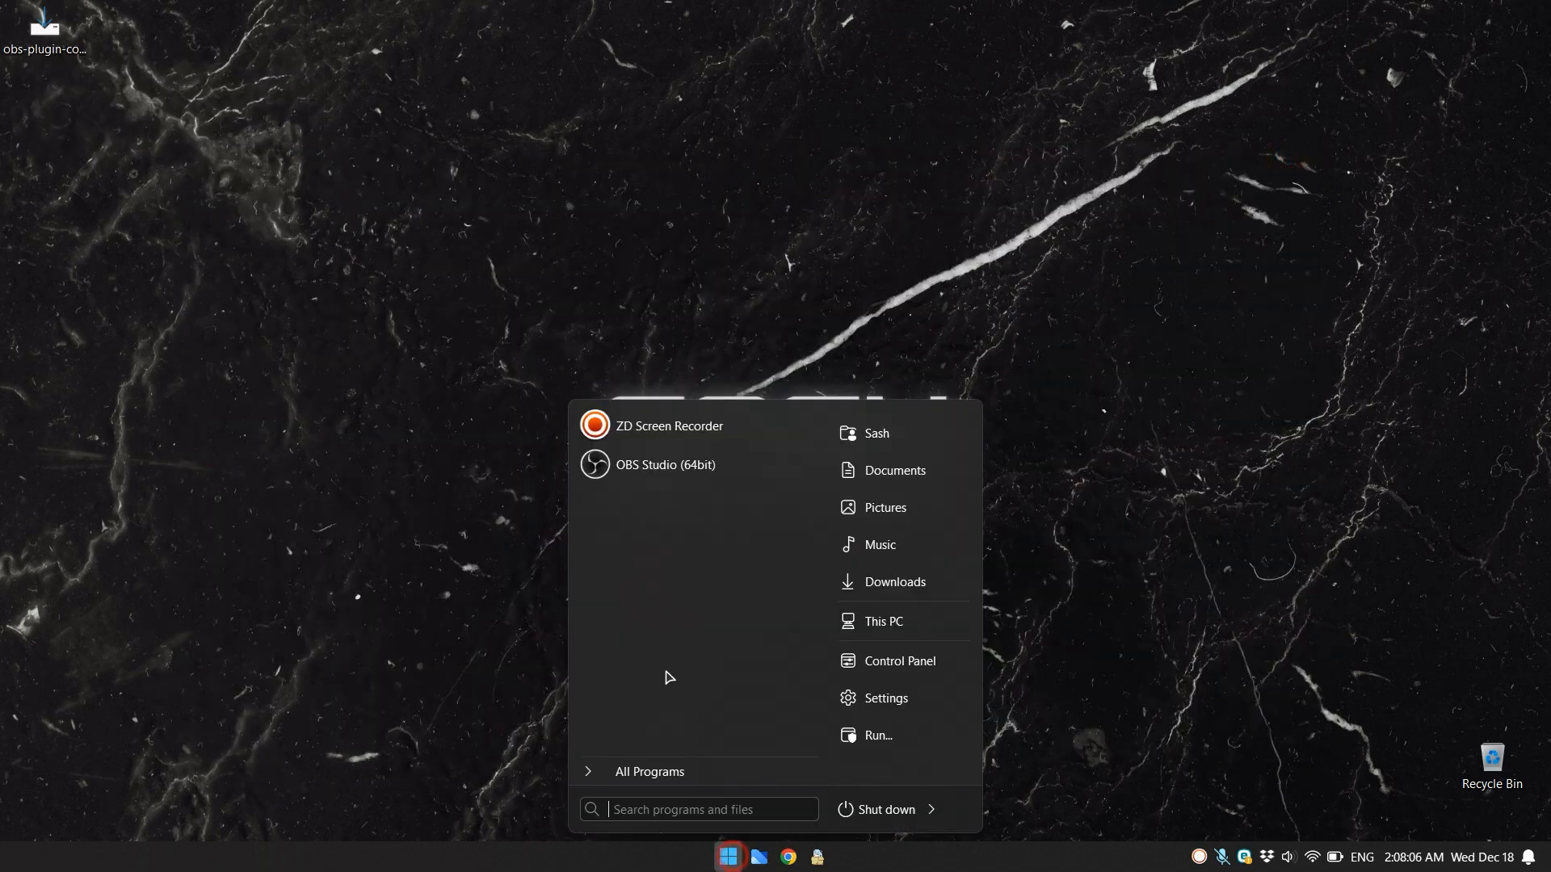
pyautogui.click(644, 463)
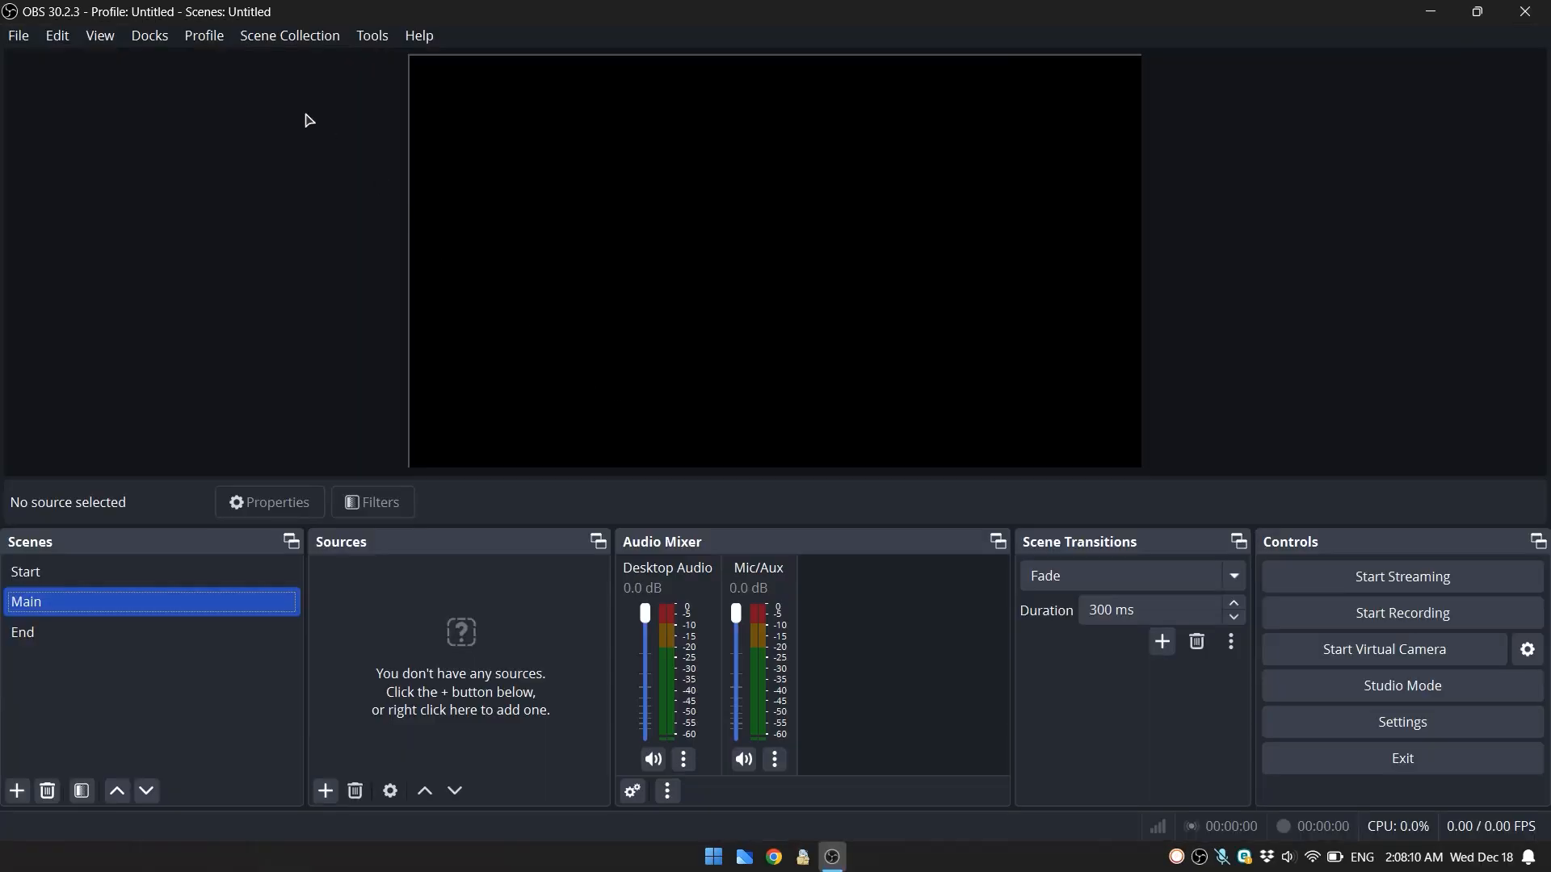
pyautogui.click(154, 38)
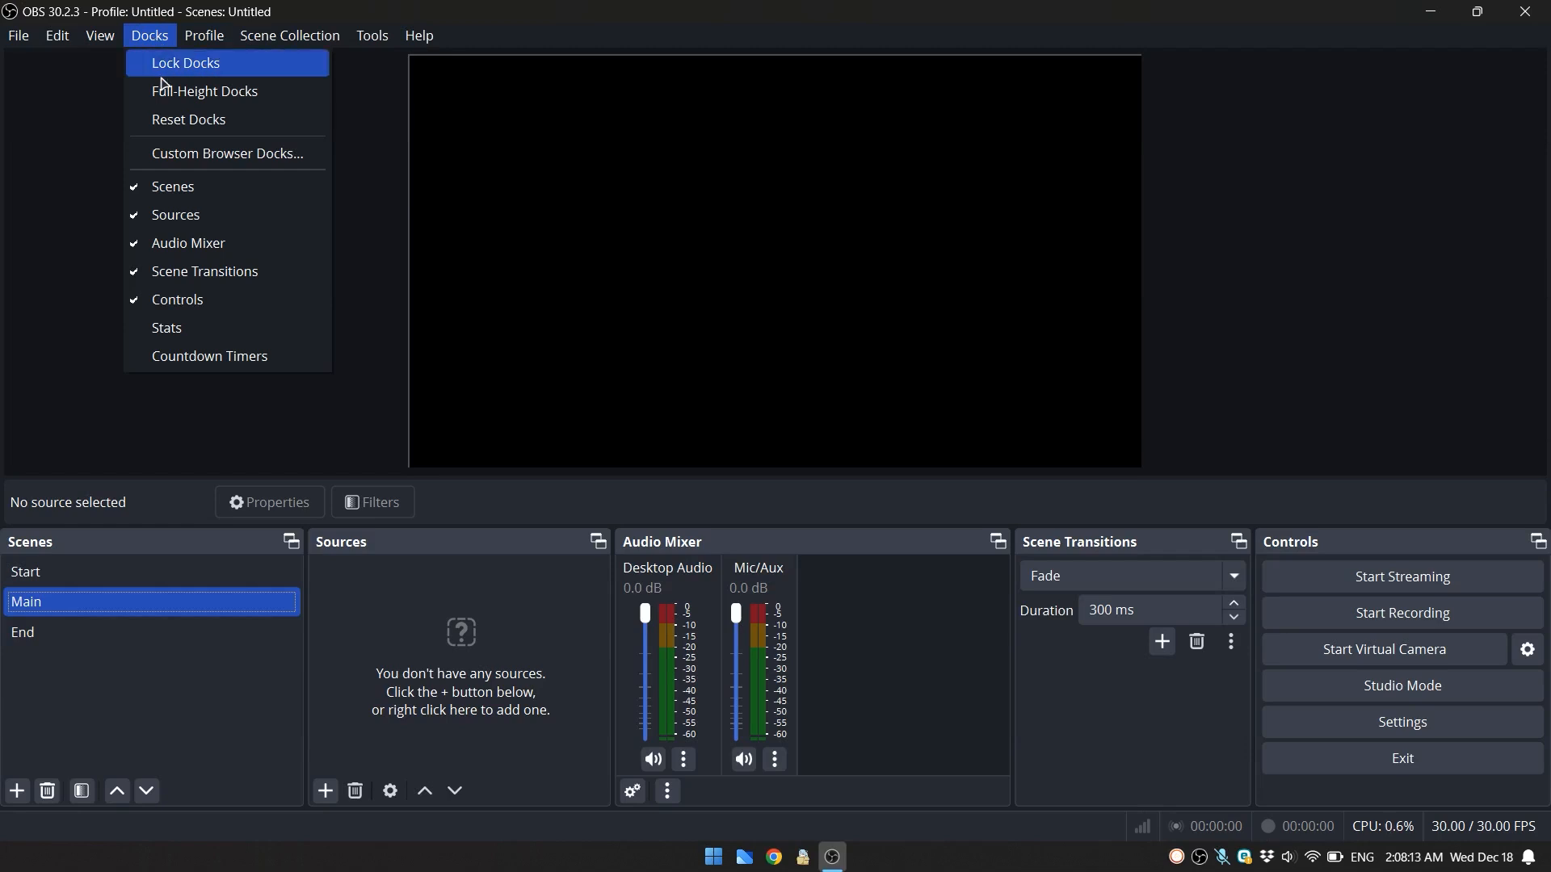
pyautogui.click(240, 363)
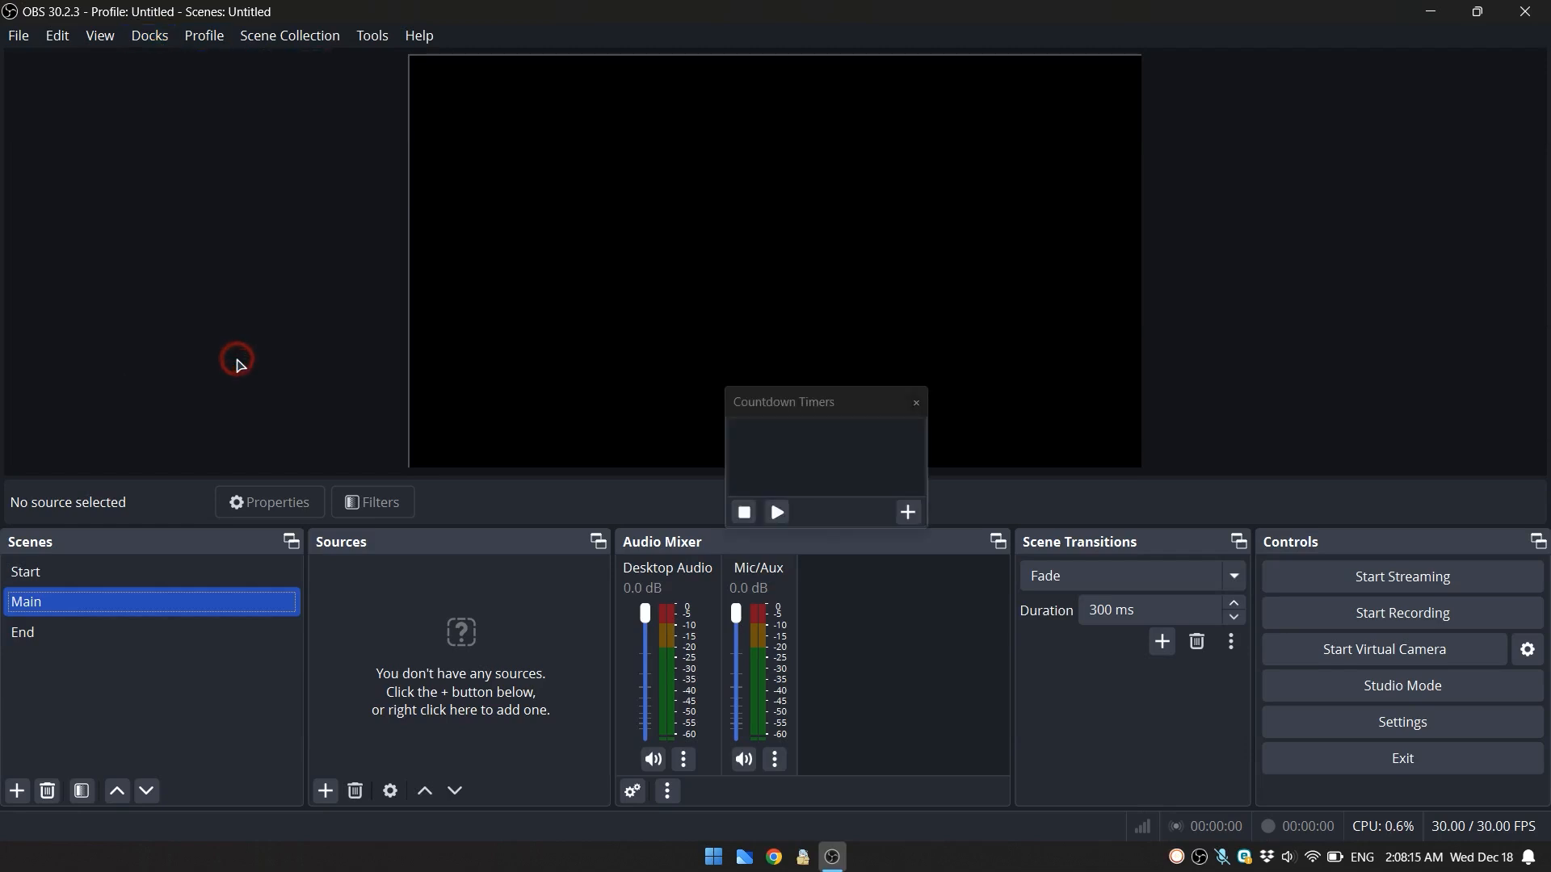
pyautogui.moveTo(835, 405); pyautogui.dragTo(1028, 581)
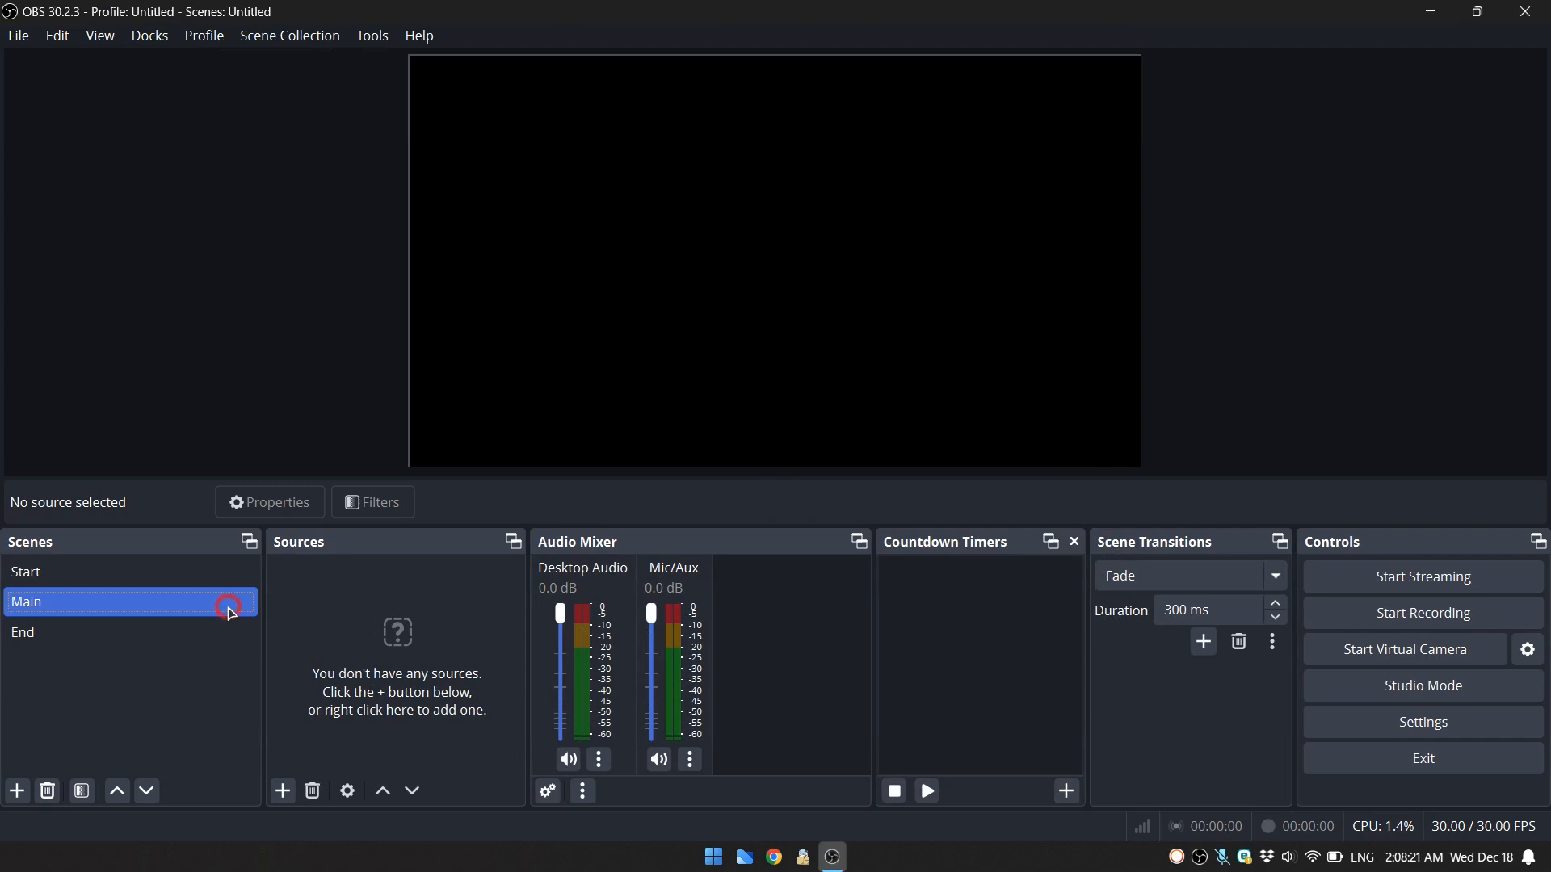
# - Add a new Text (GDI+) source named Timer to the Main scene, leaving its text empty
pyautogui.rightClick(421, 608)
pyautogui.moveTo(485, 607)
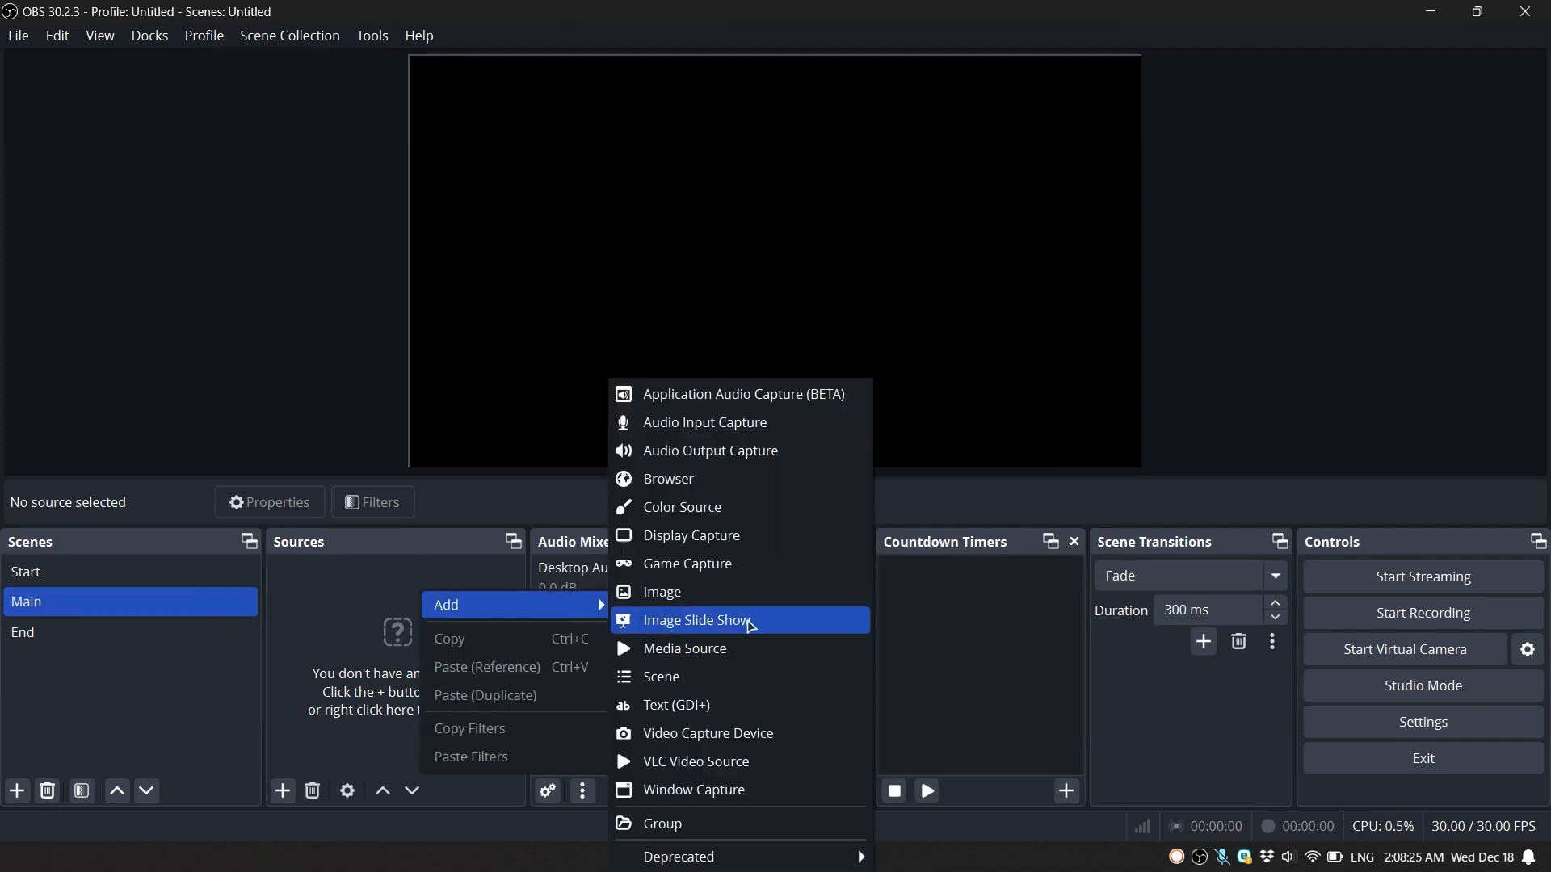
pyautogui.click(736, 705)
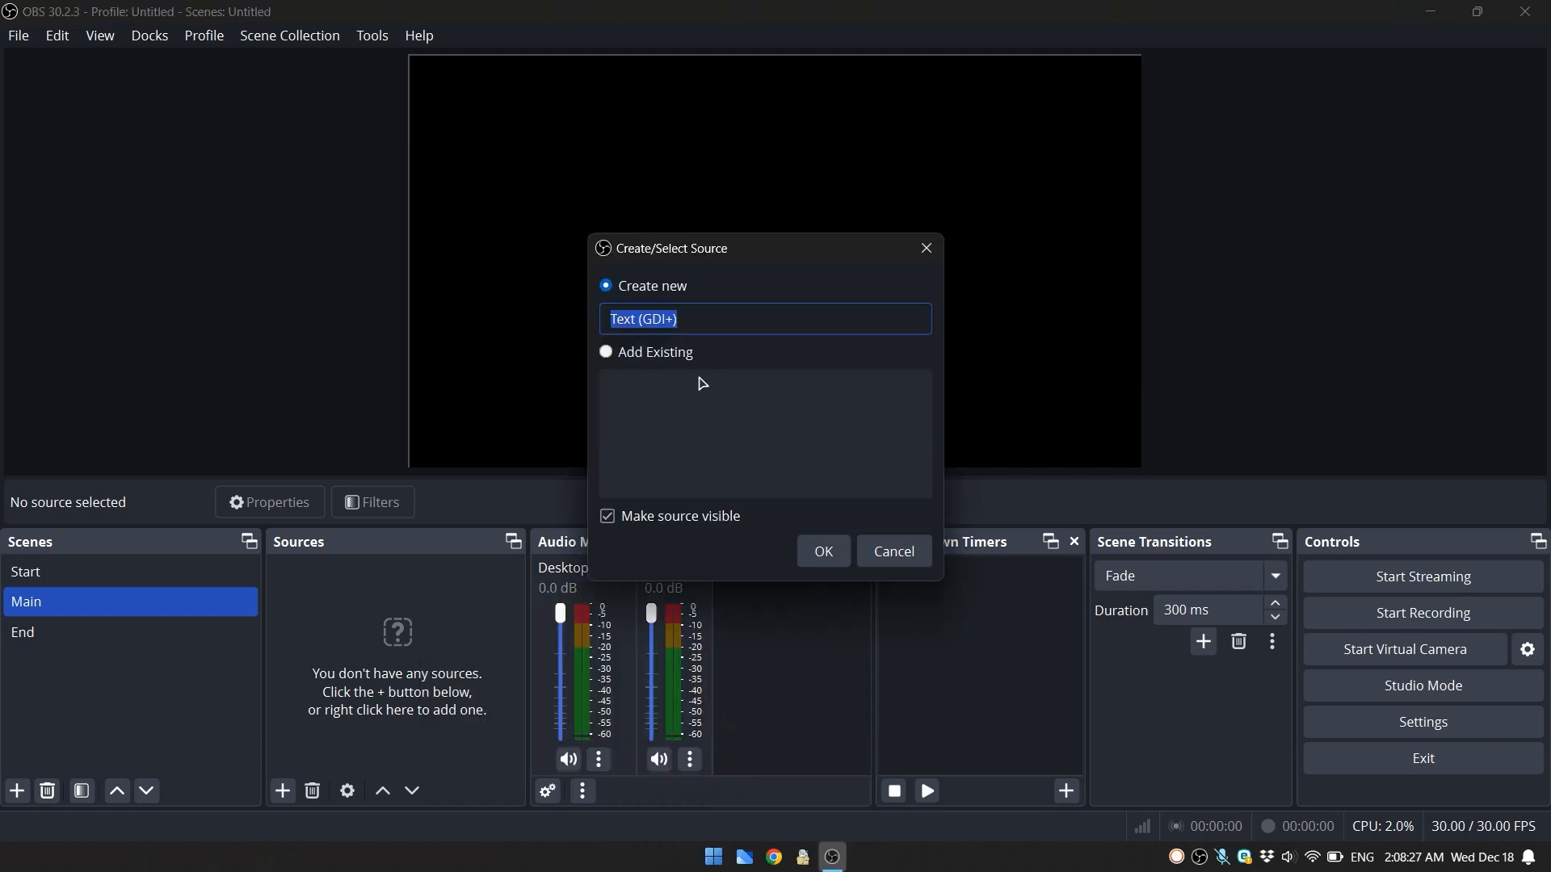
pyautogui.write('Timer')
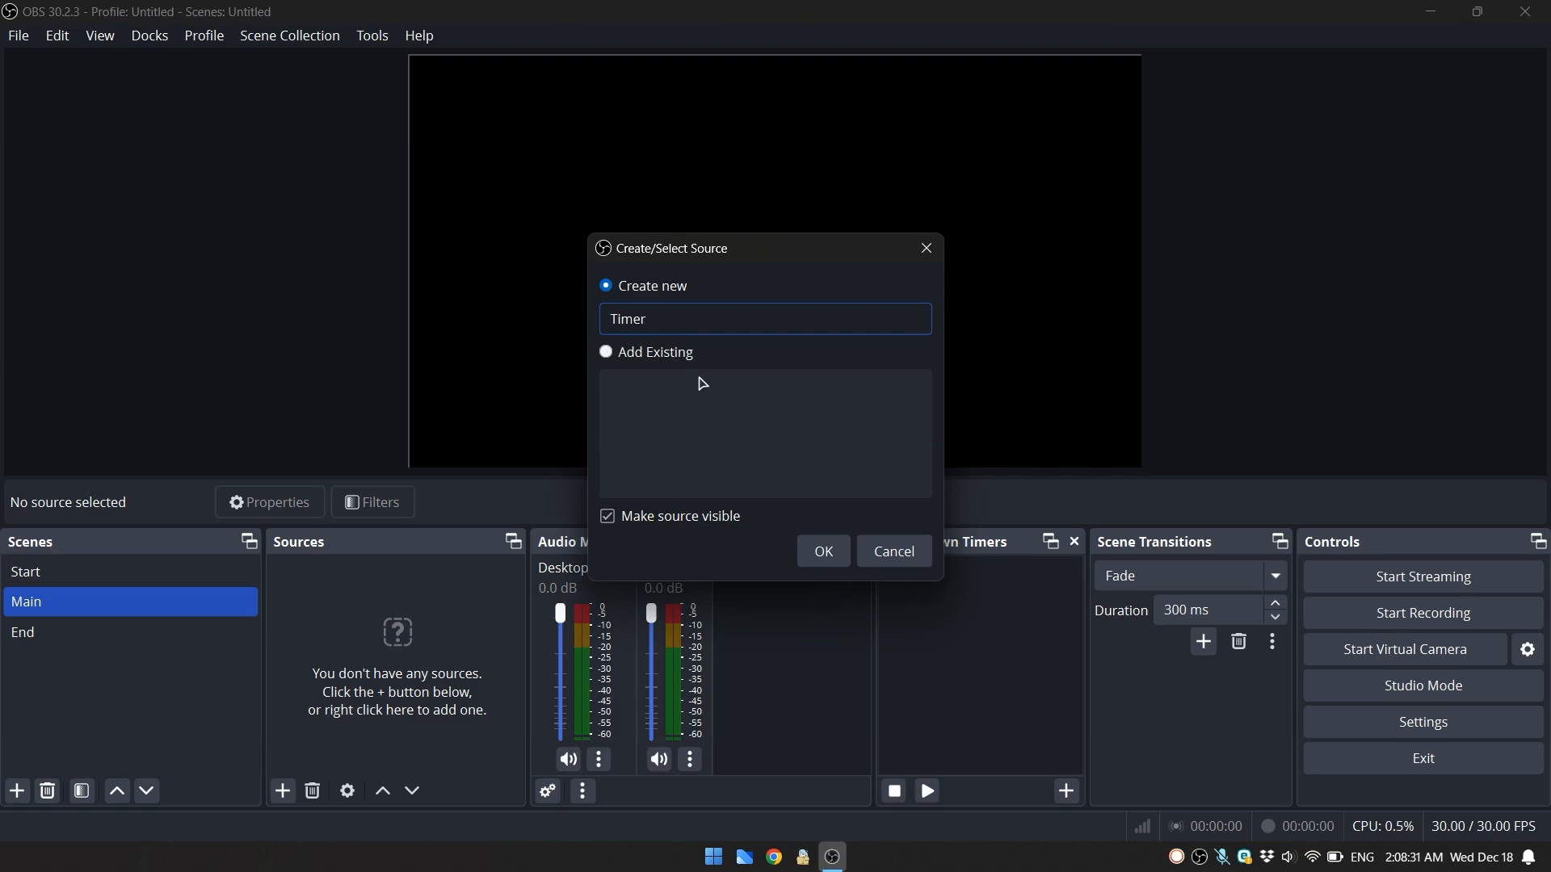
pyautogui.click(836, 554)
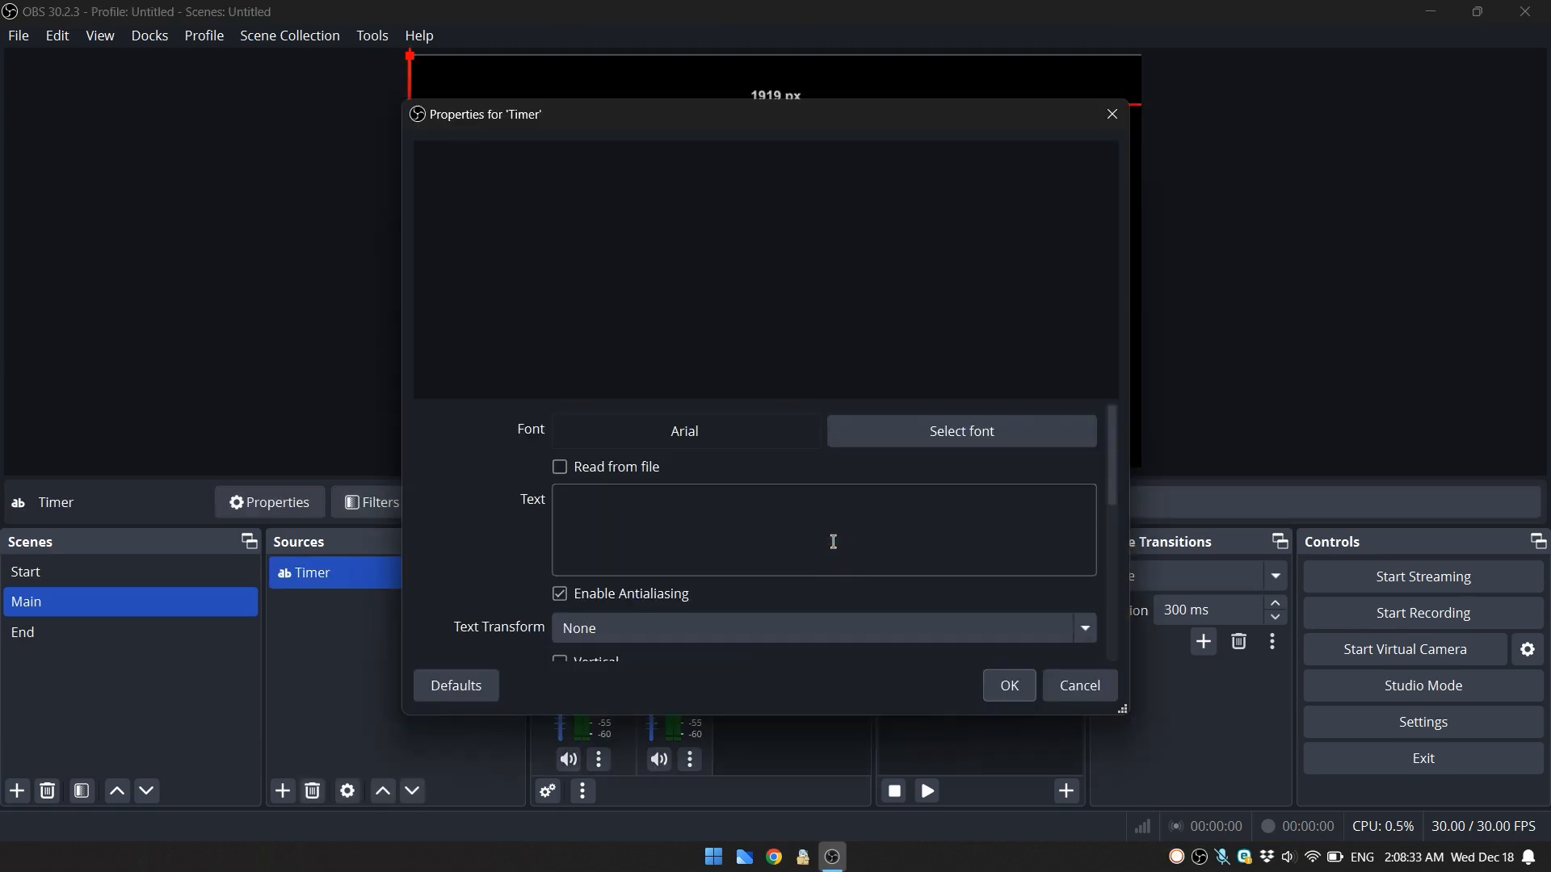
pyautogui.click(779, 520)
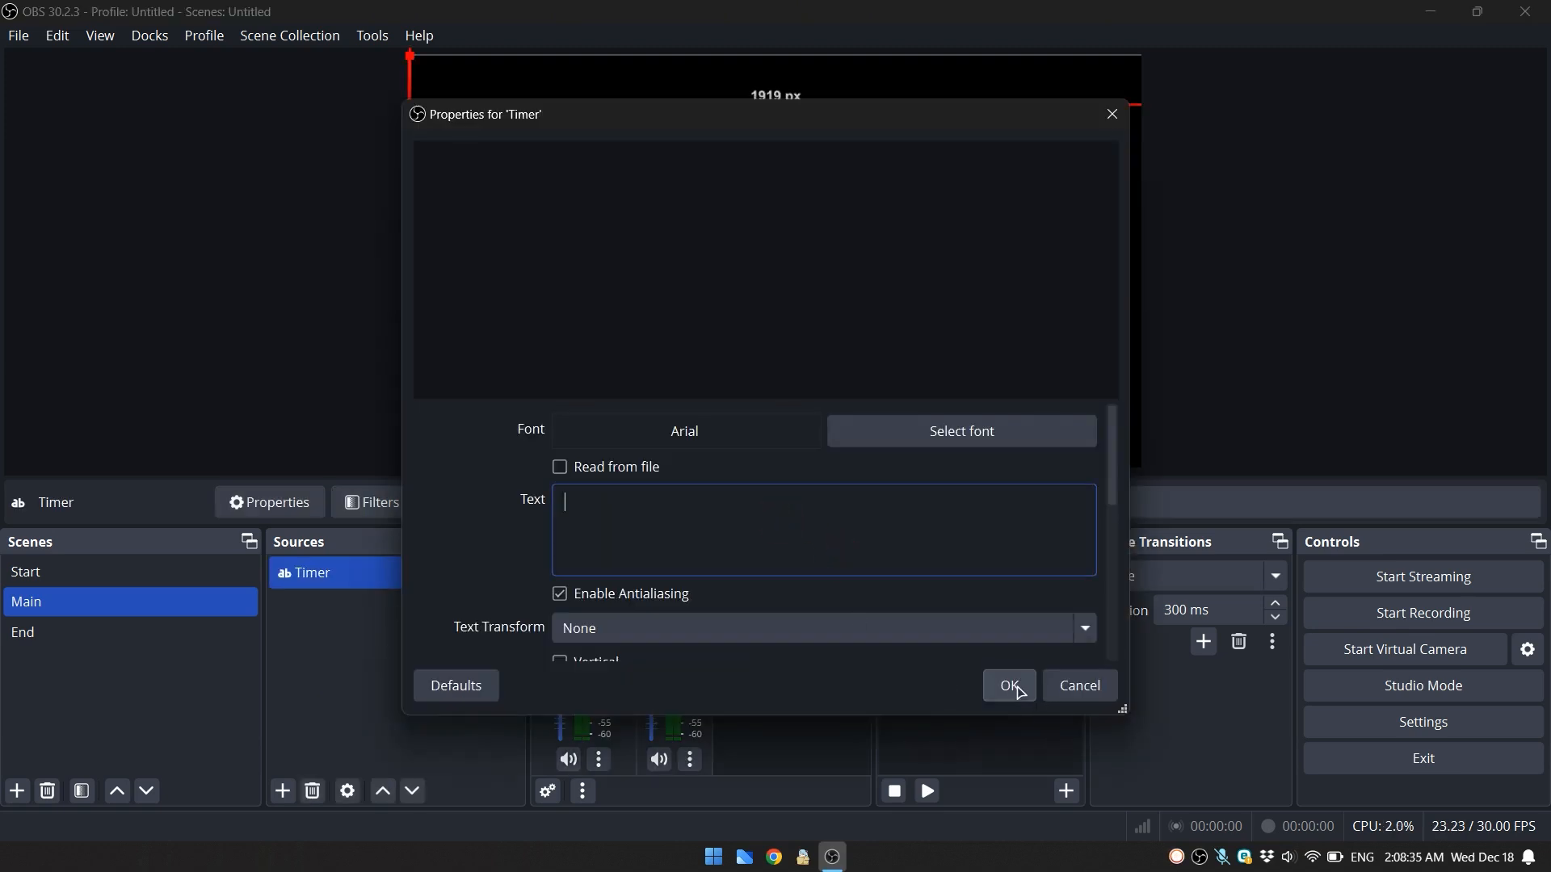
pyautogui.click(1010, 686)
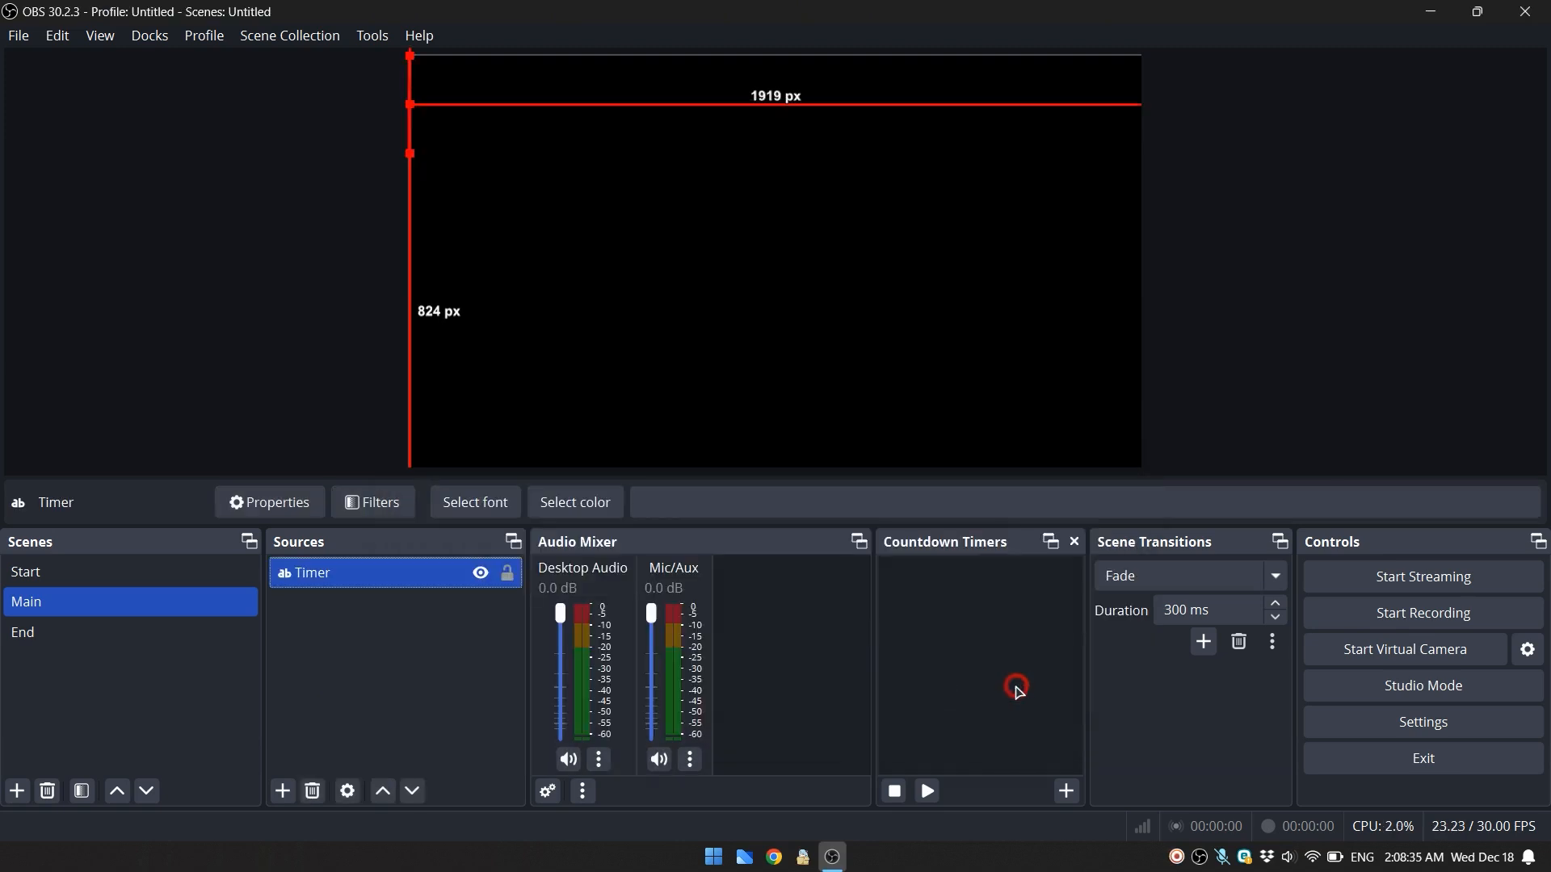
# - Add a countdown timer and set its source to the Timer text source
pyautogui.click(399, 573)
pyautogui.click(977, 620)
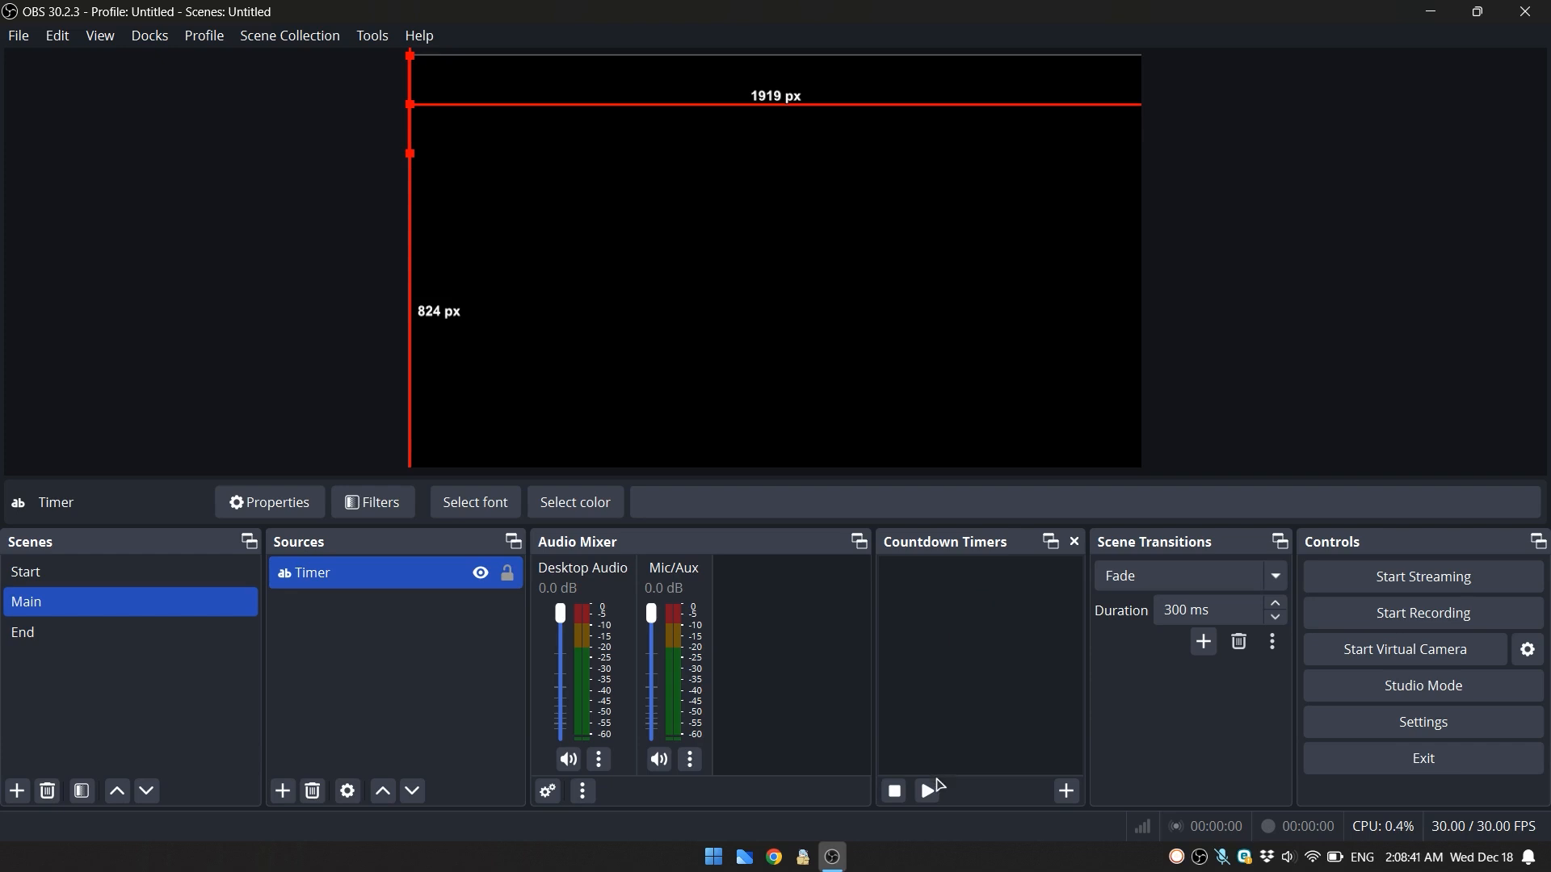
pyautogui.click(1066, 792)
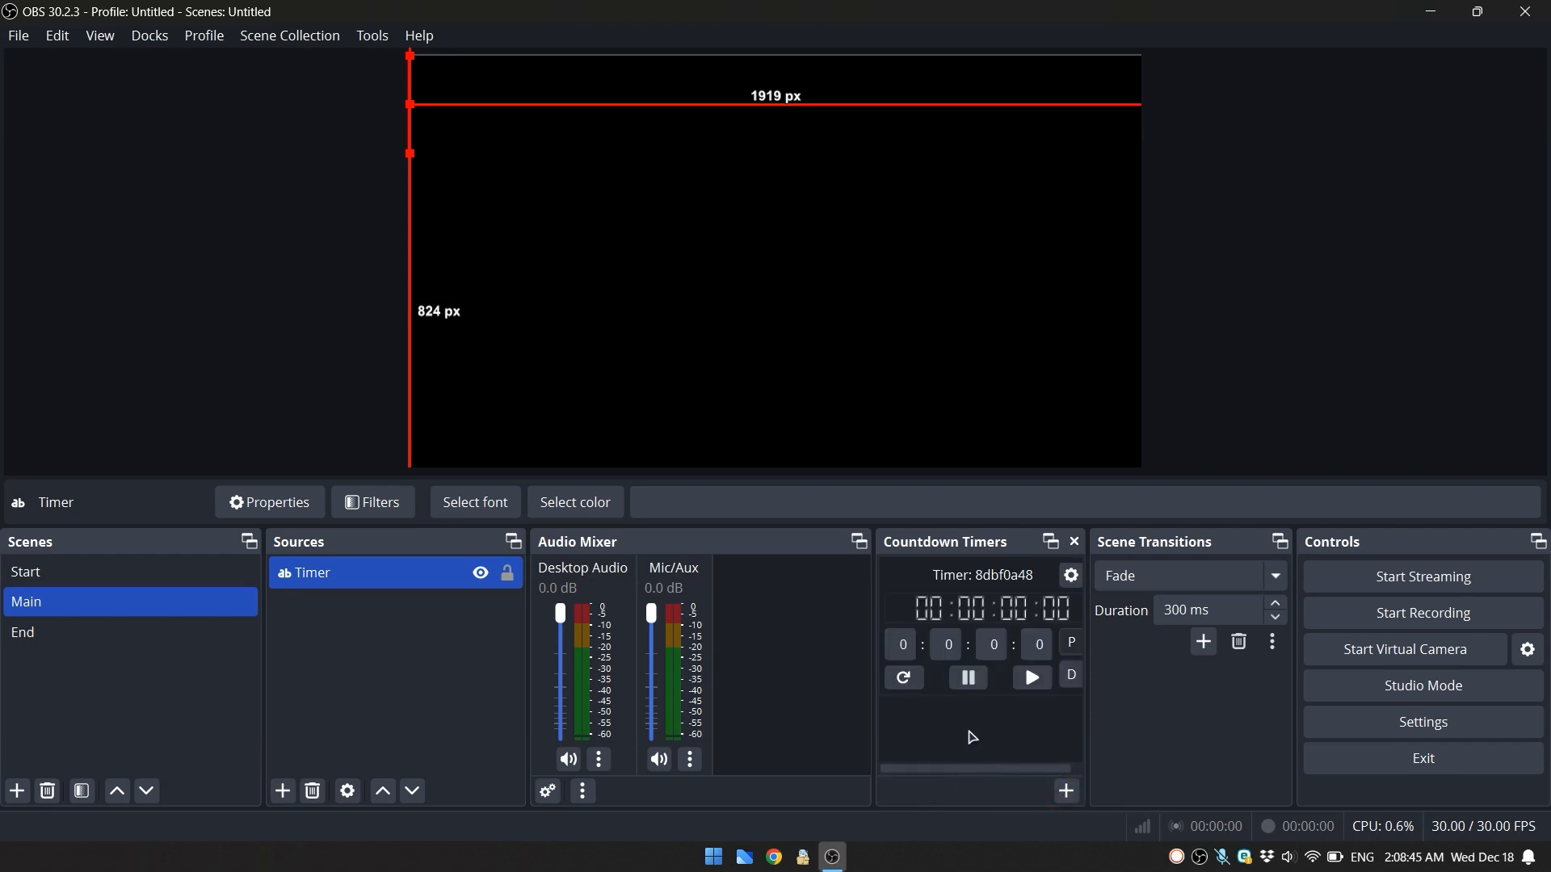
pyautogui.click(1070, 576)
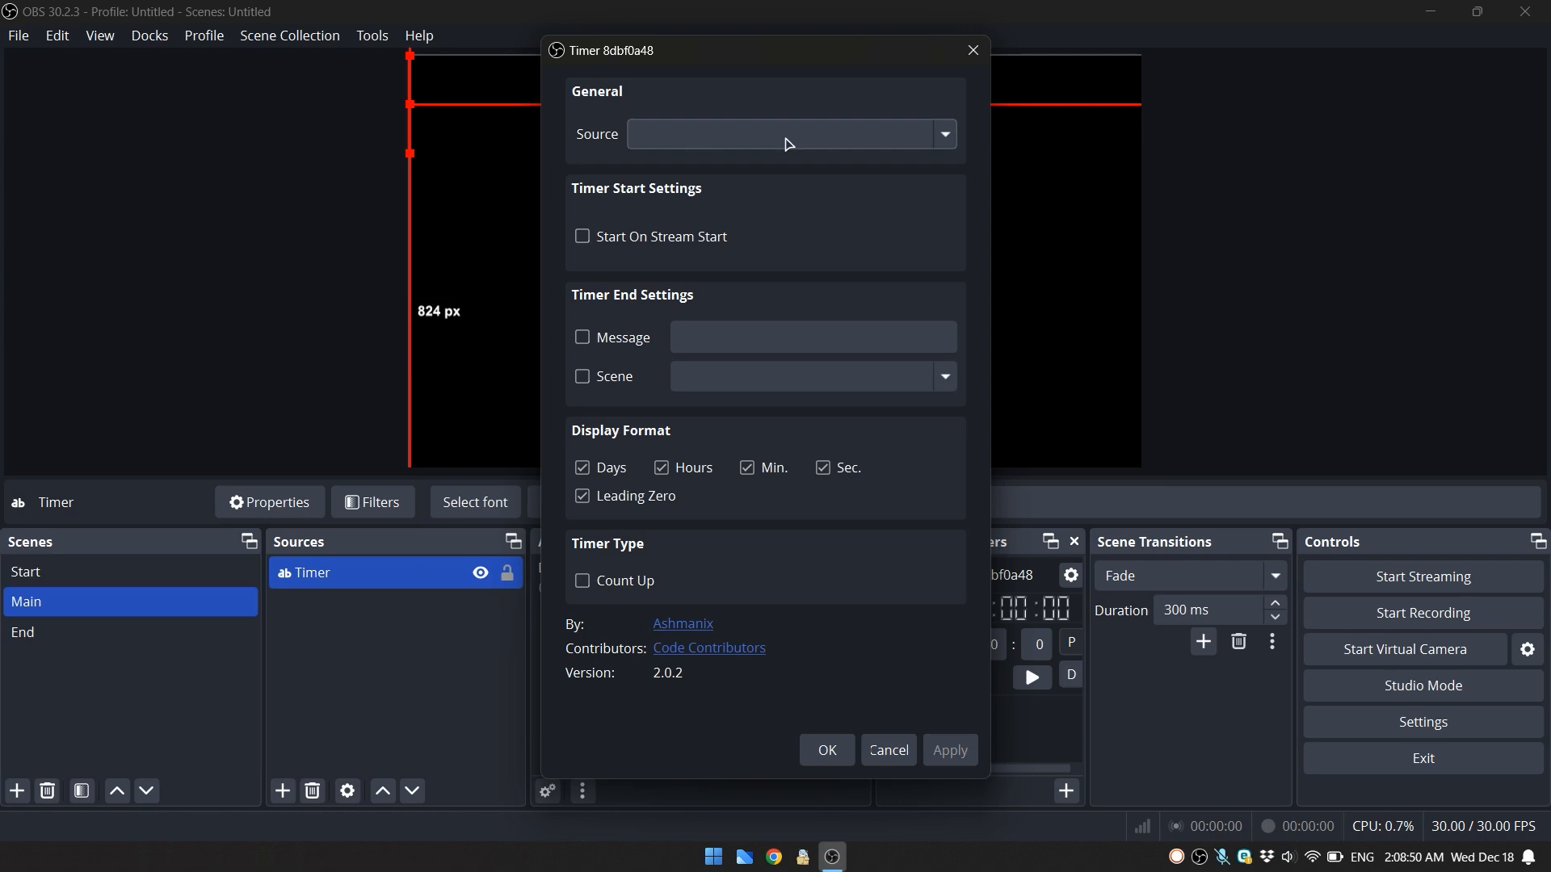
pyautogui.click(783, 134)
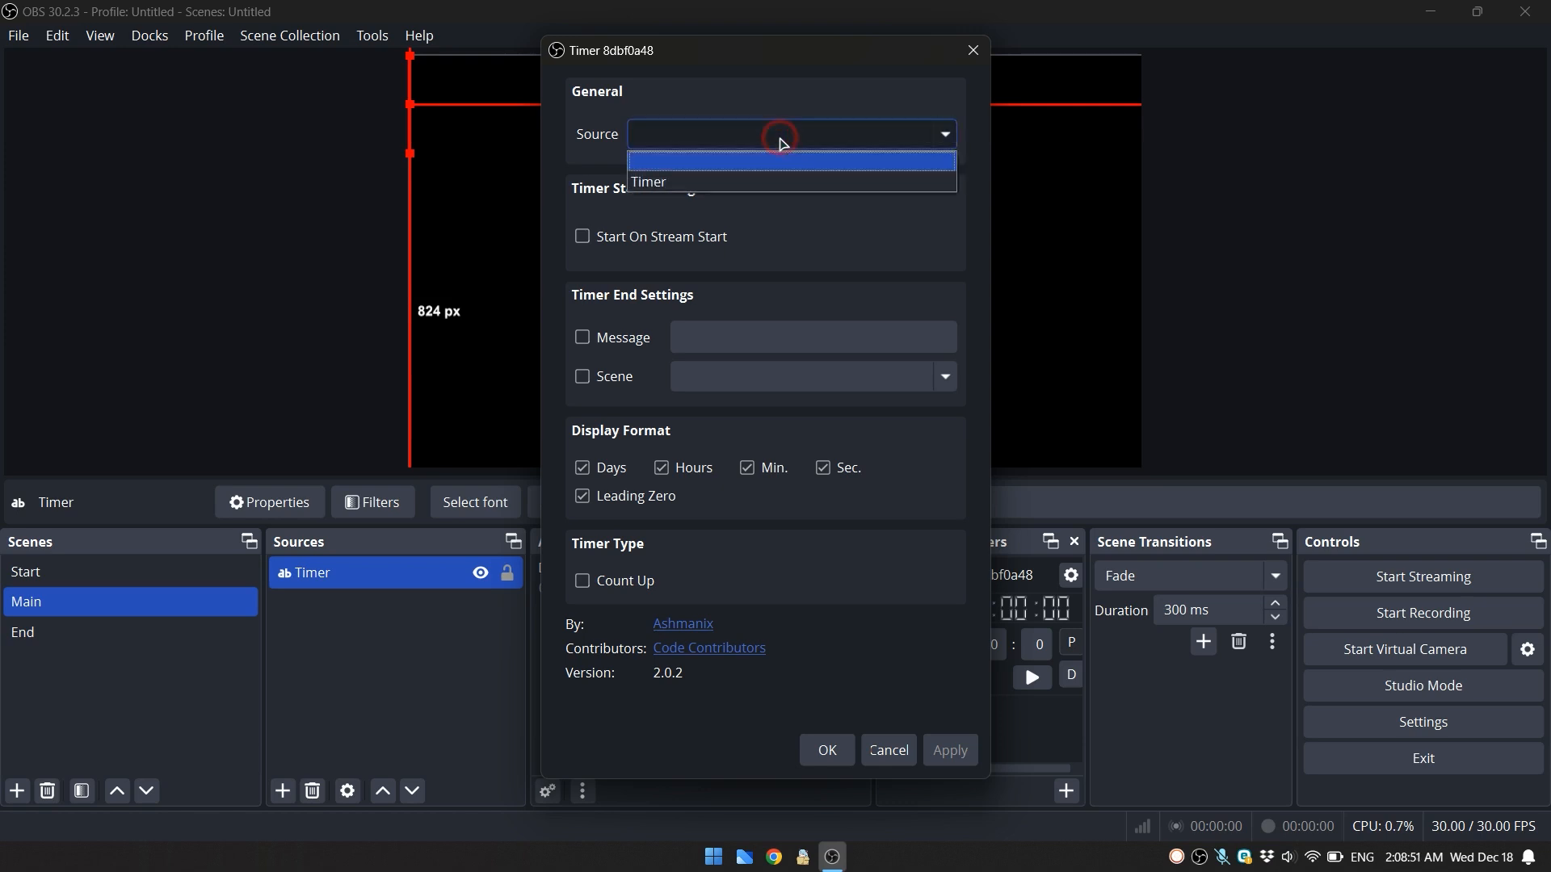
pyautogui.click(701, 183)
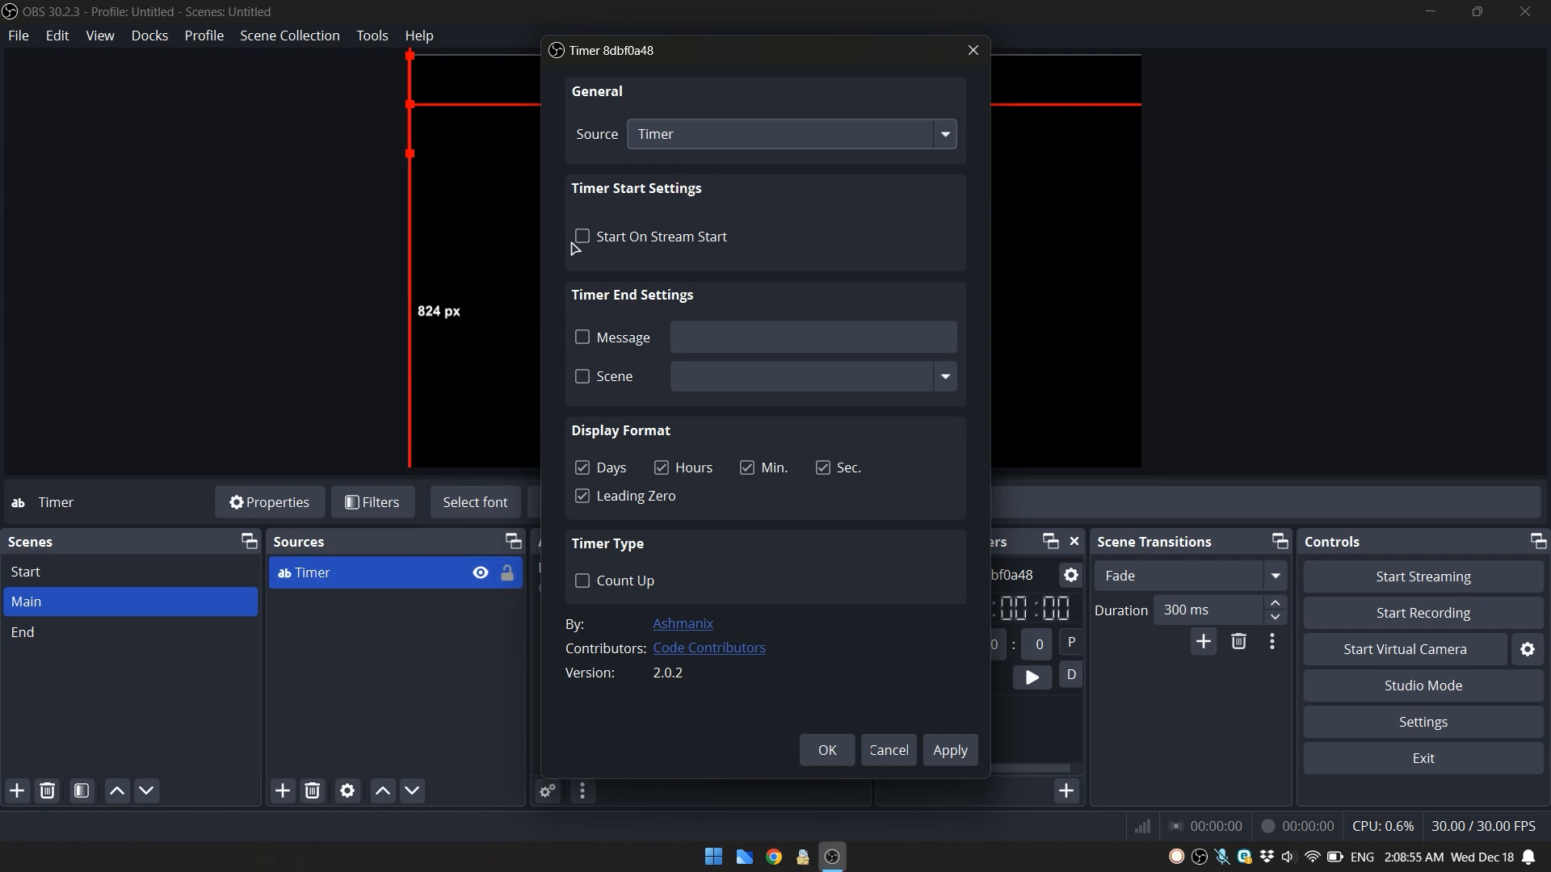
pyautogui.click(826, 750)
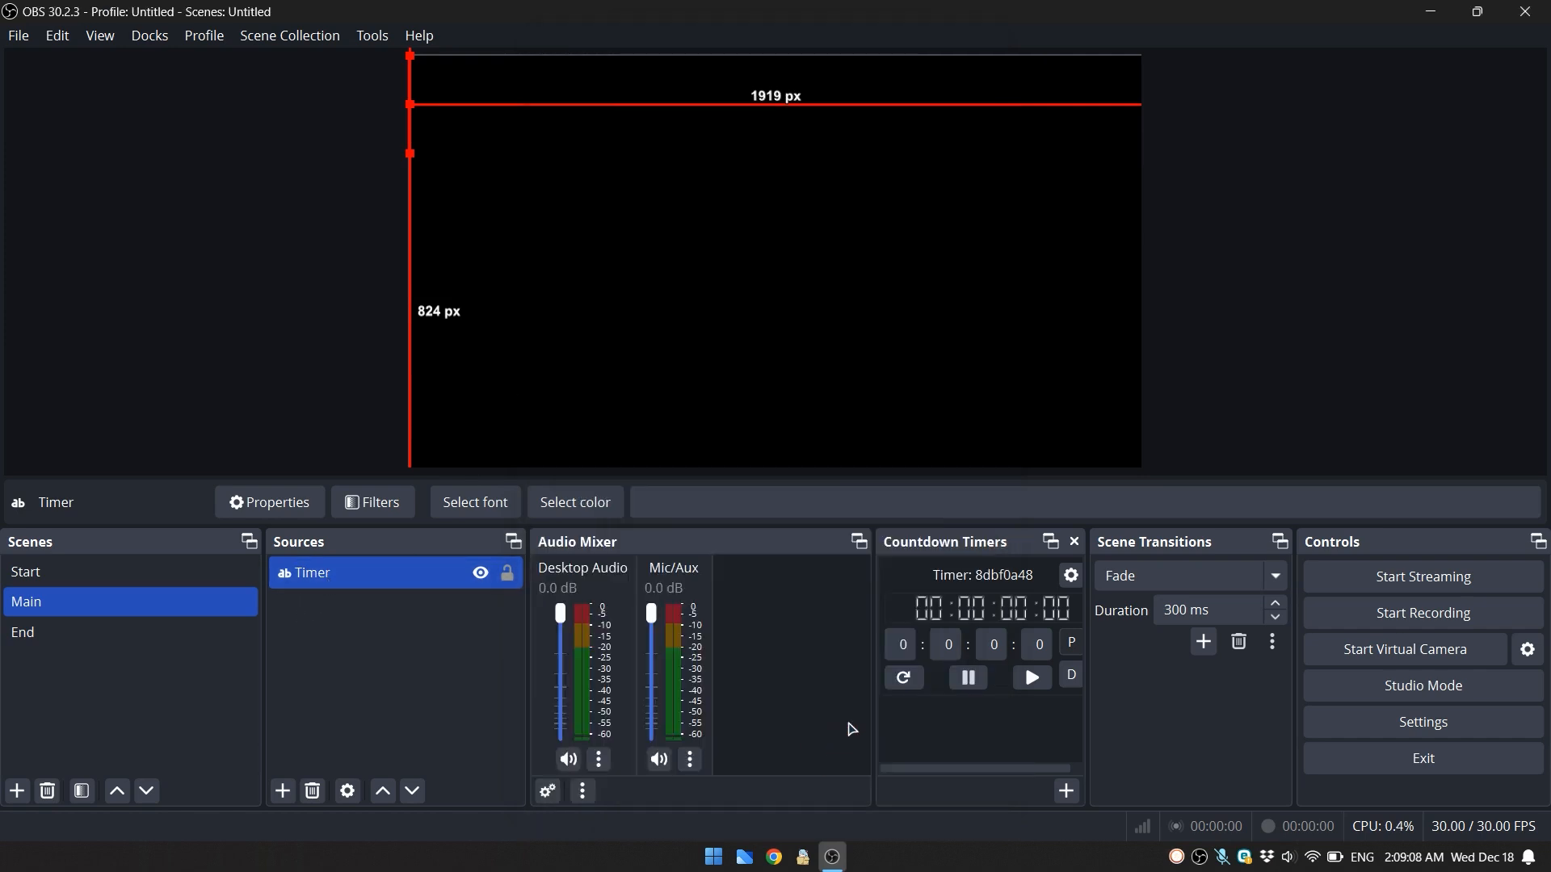
# - Widen the Countdown Timers dock towards the Audio Mixer so the timer controls have more room
pyautogui.click(904, 651)
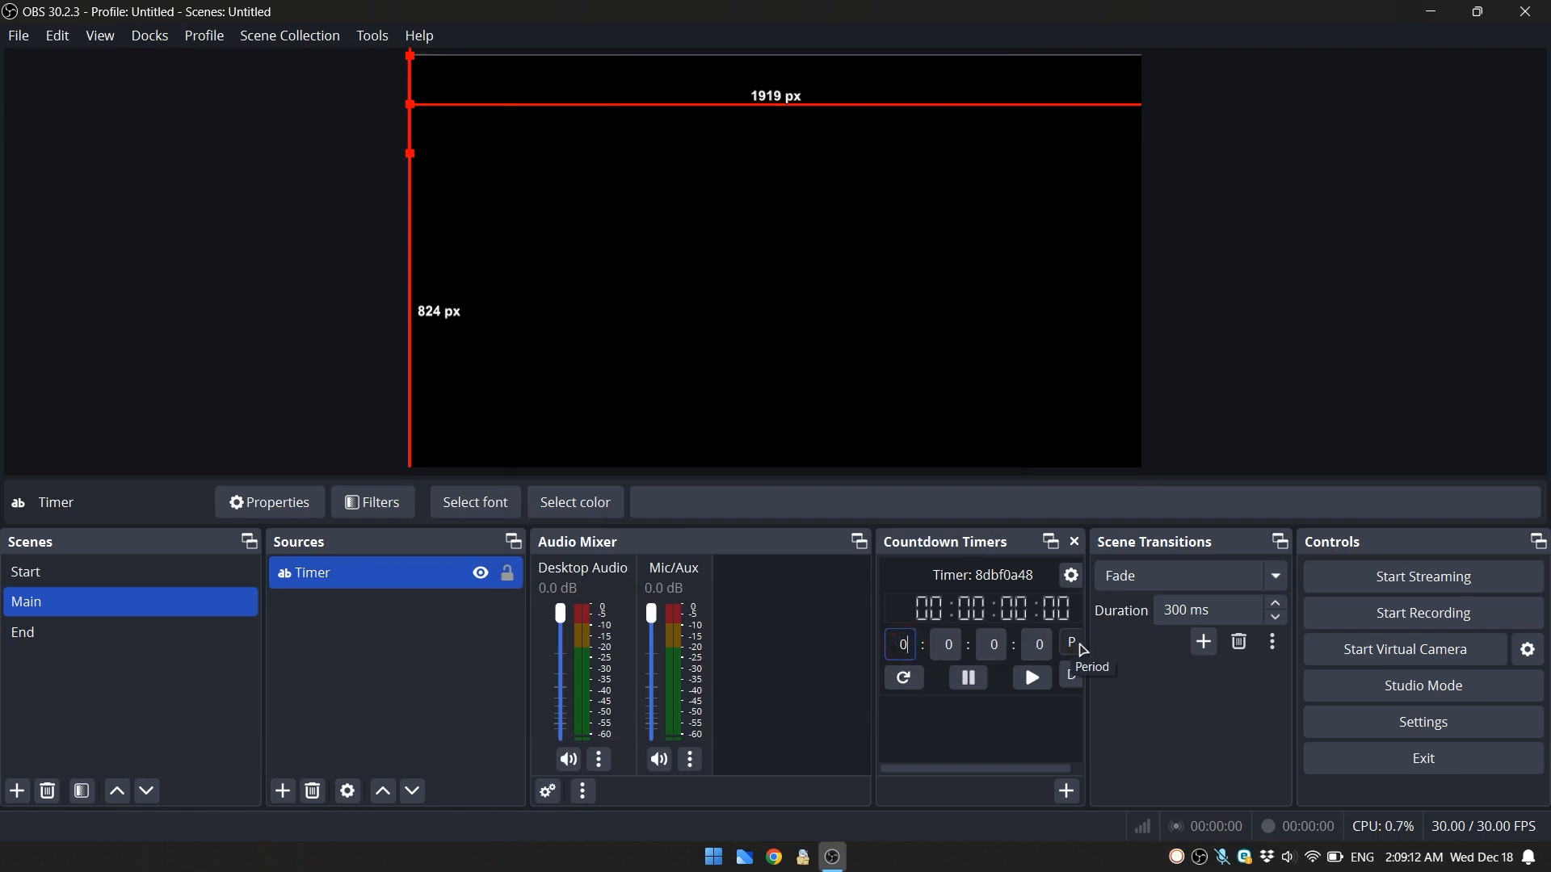
pyautogui.moveTo(869, 646); pyautogui.dragTo(755, 645)
pyautogui.click(870, 753)
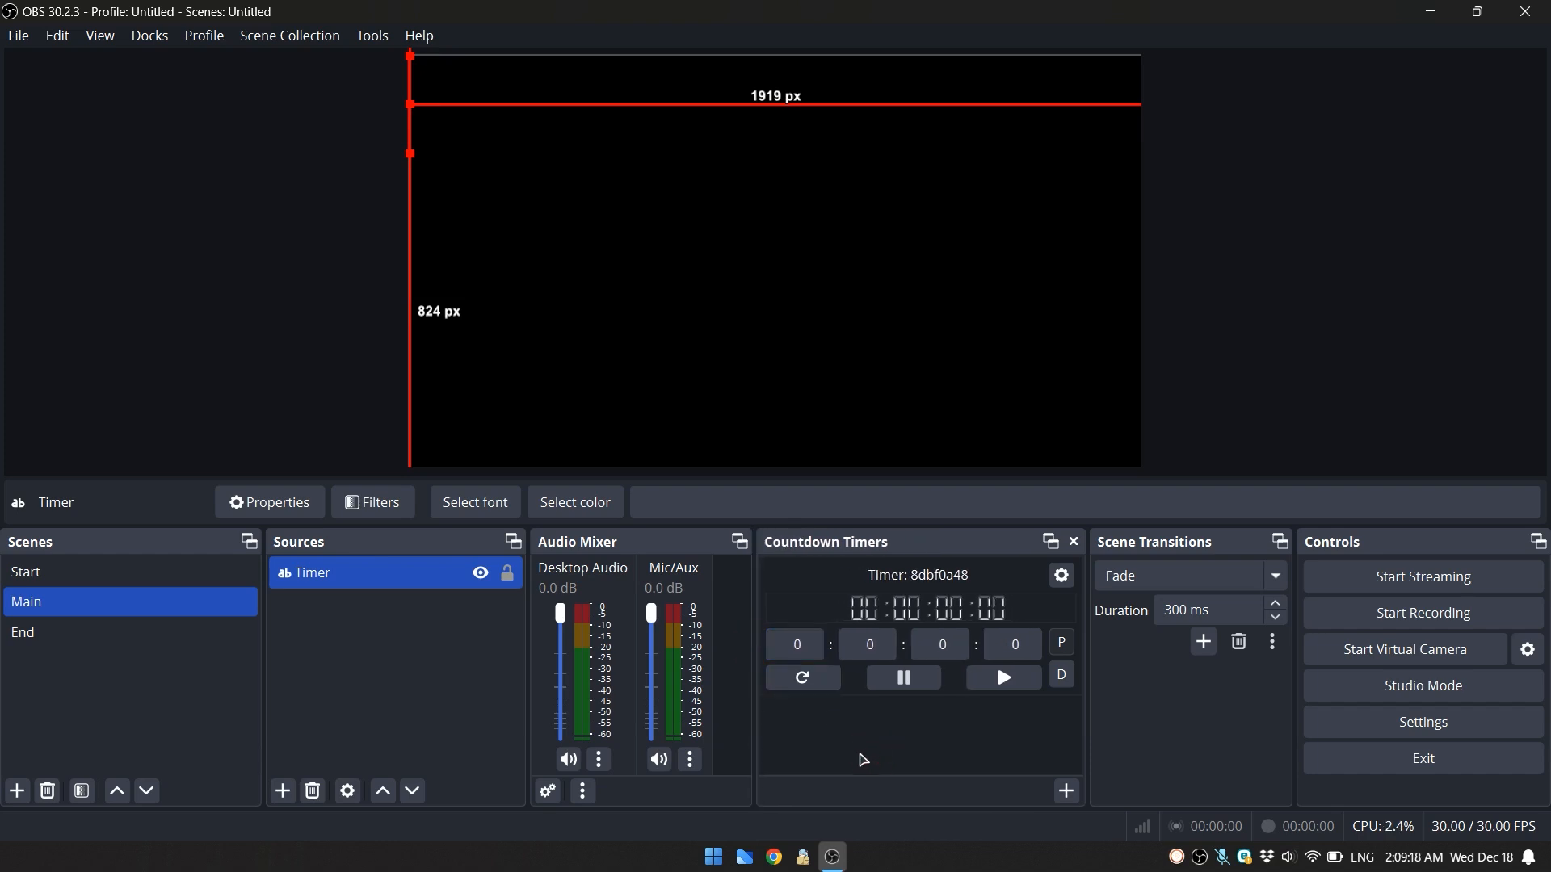
# - Set the countdown period to 1 day, 7 hours, 23 minutes and 52 seconds, and reset the timer to load it
pyautogui.click(860, 645)
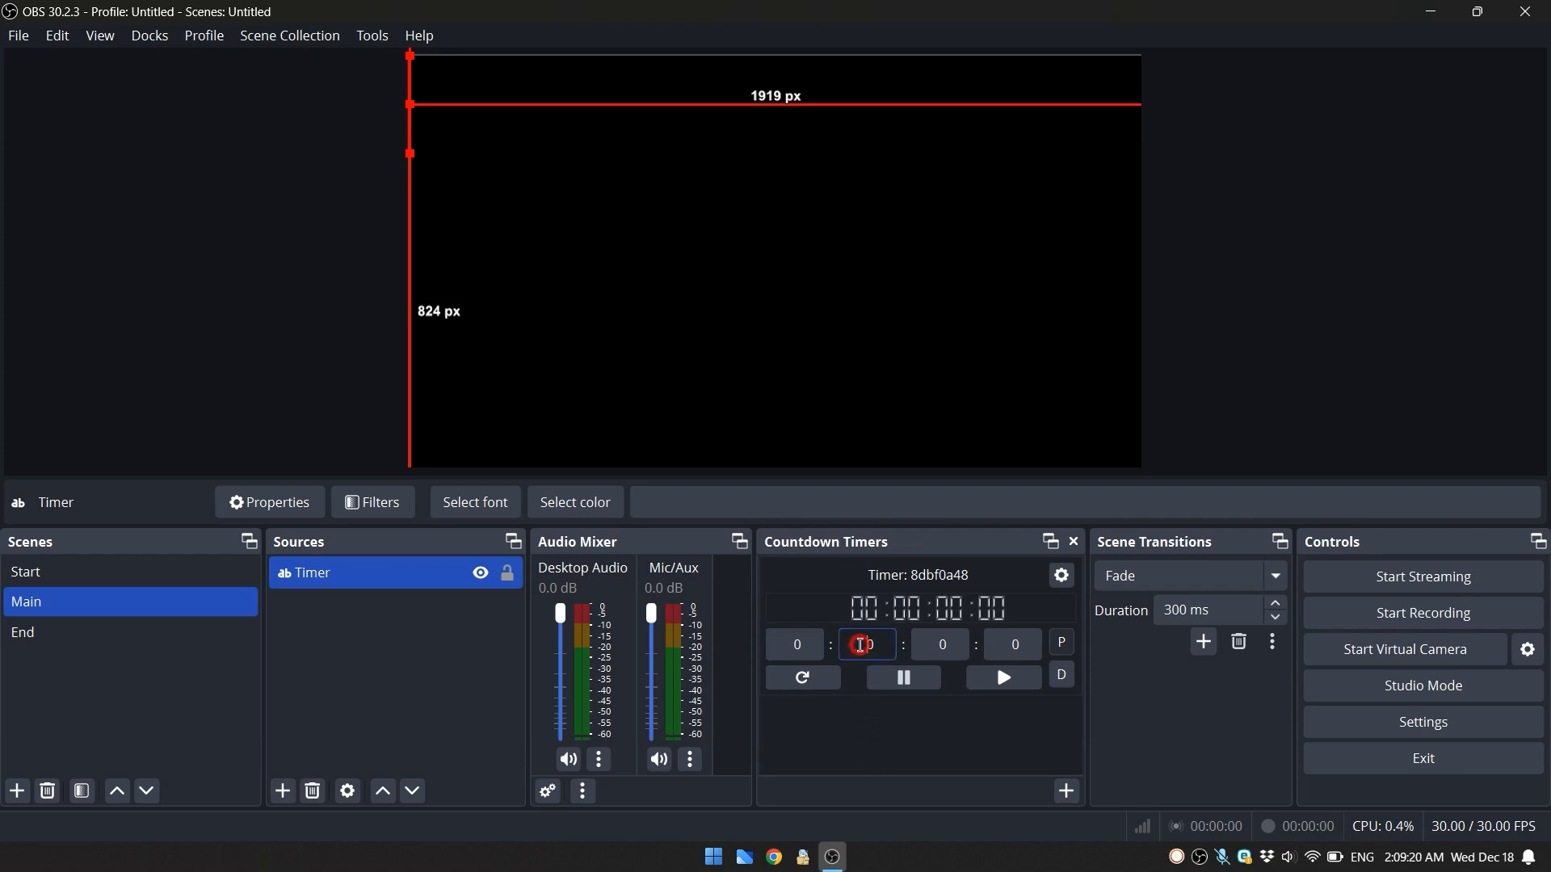
pyautogui.click(798, 646)
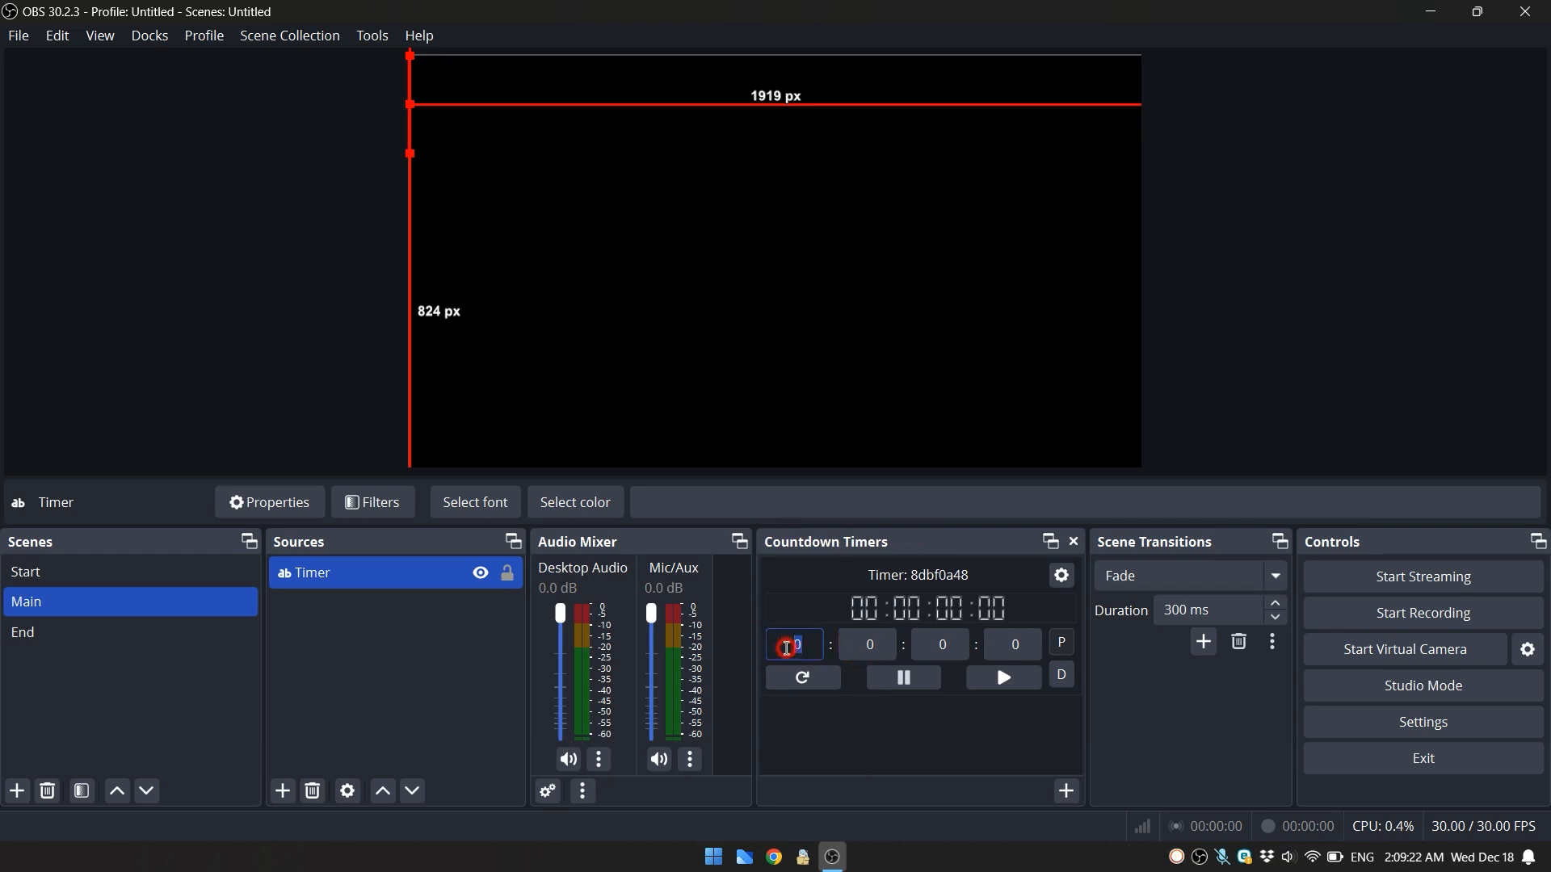
pyautogui.write('1')
pyautogui.click(858, 646)
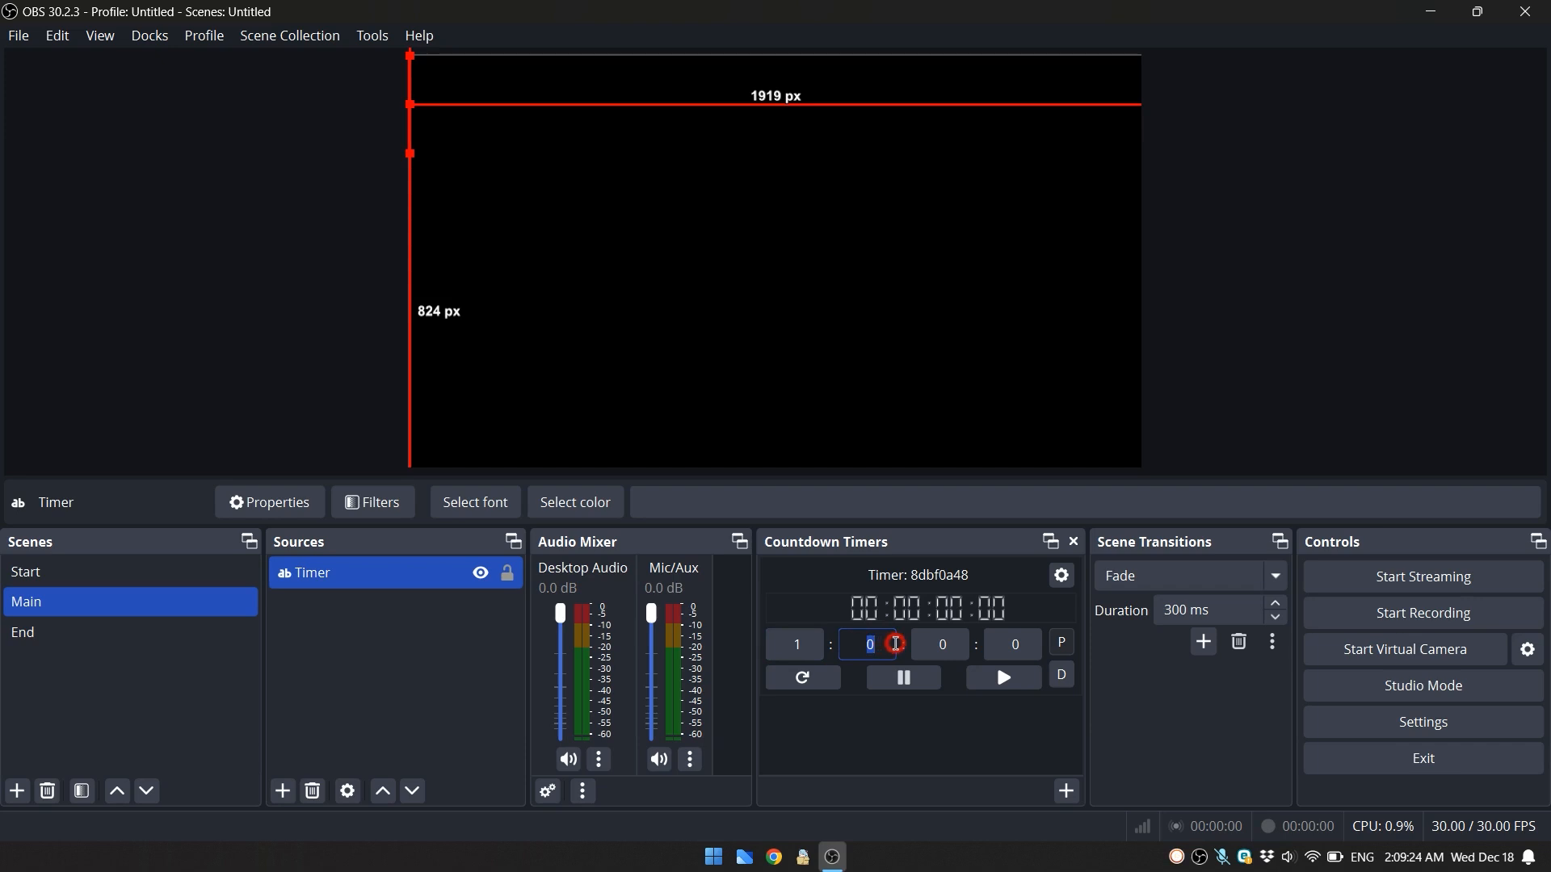
pyautogui.write('7')
pyautogui.click(931, 644)
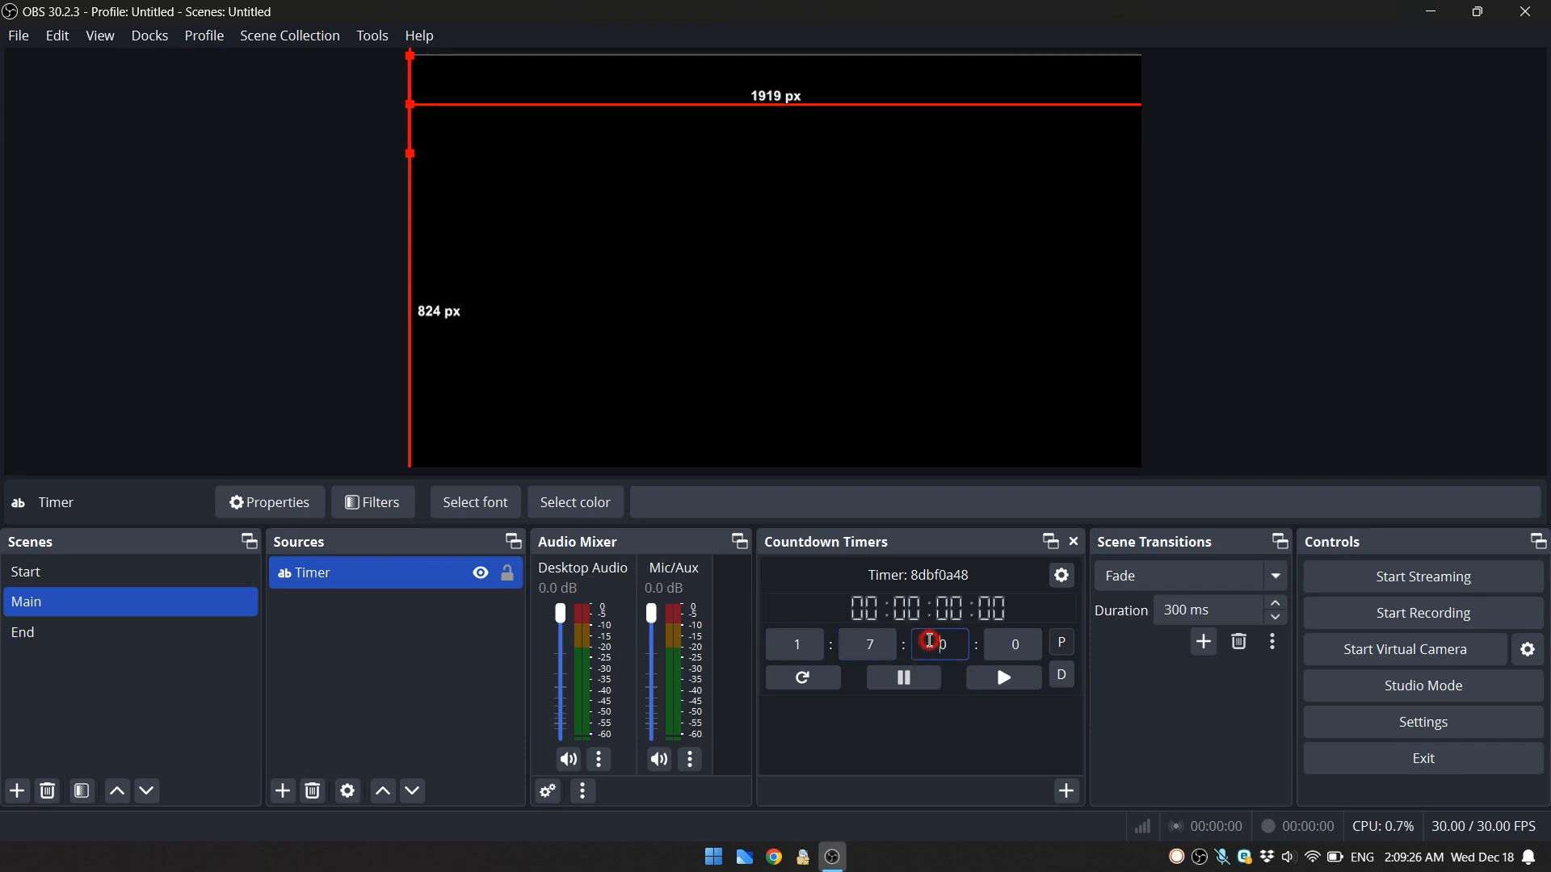
pyautogui.write('23')
pyautogui.click(1036, 645)
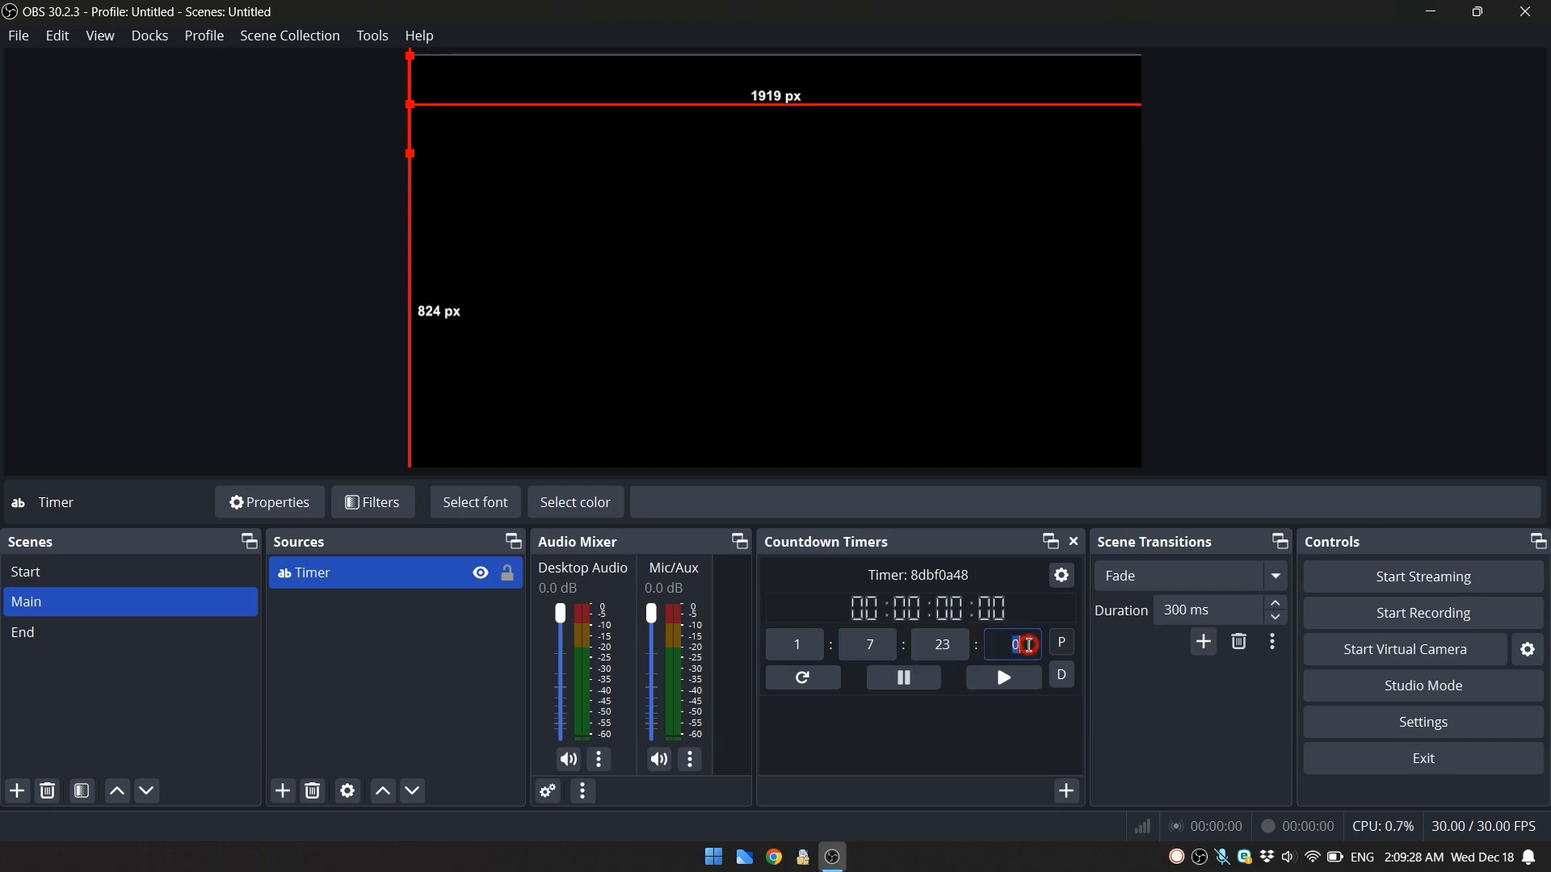
pyautogui.write('52')
pyautogui.click(803, 679)
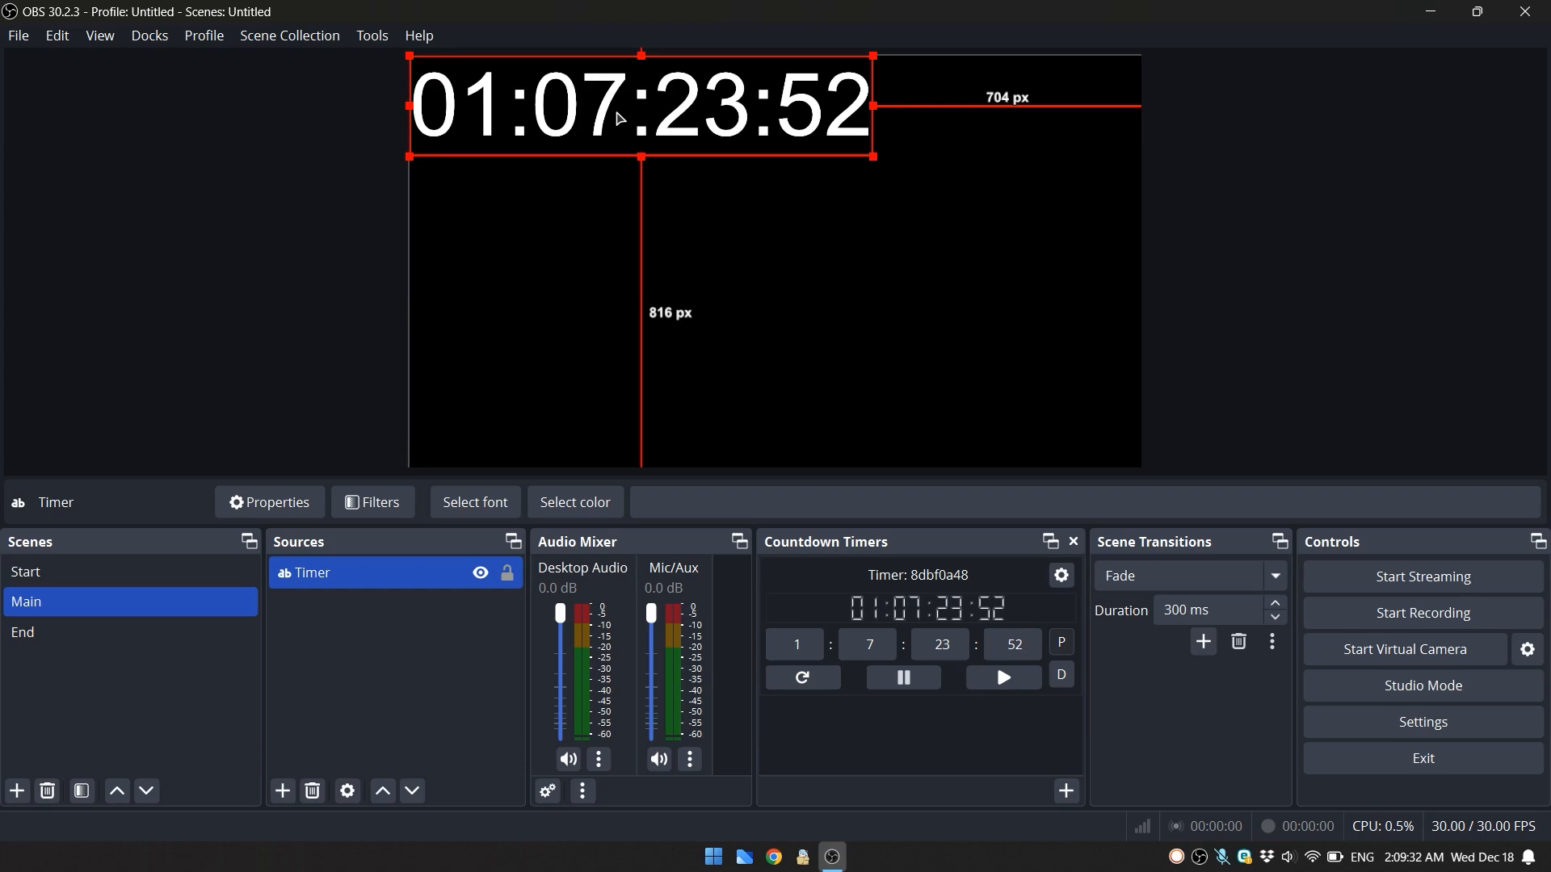
# - Move the Timer text away from the canvas corner and center it on the screen
pyautogui.moveTo(619, 119); pyautogui.dragTo(723, 246)
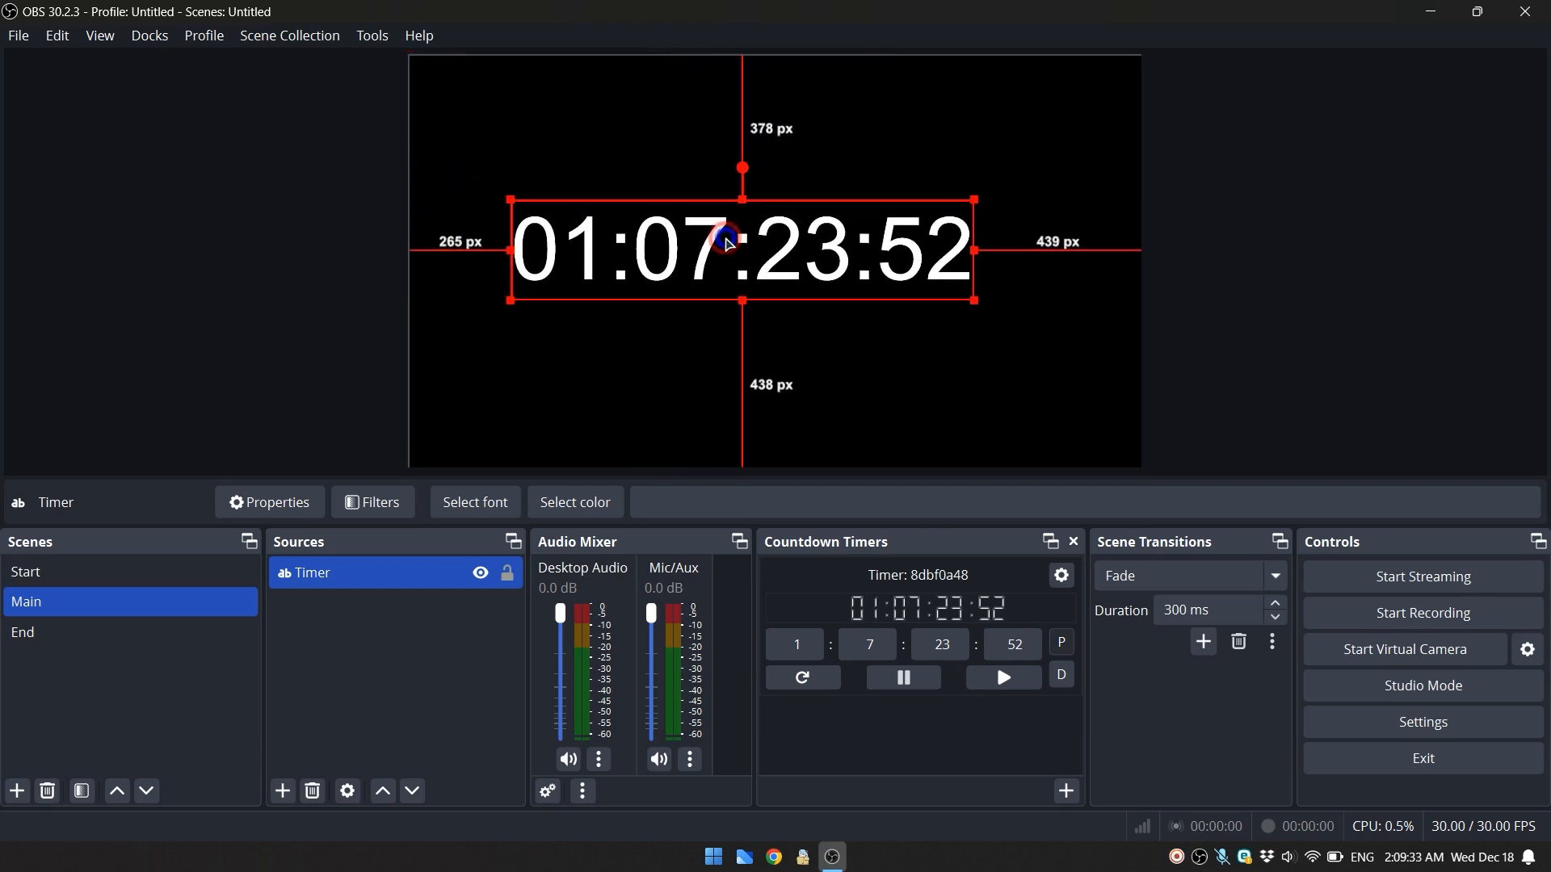
pyautogui.rightClick(723, 246)
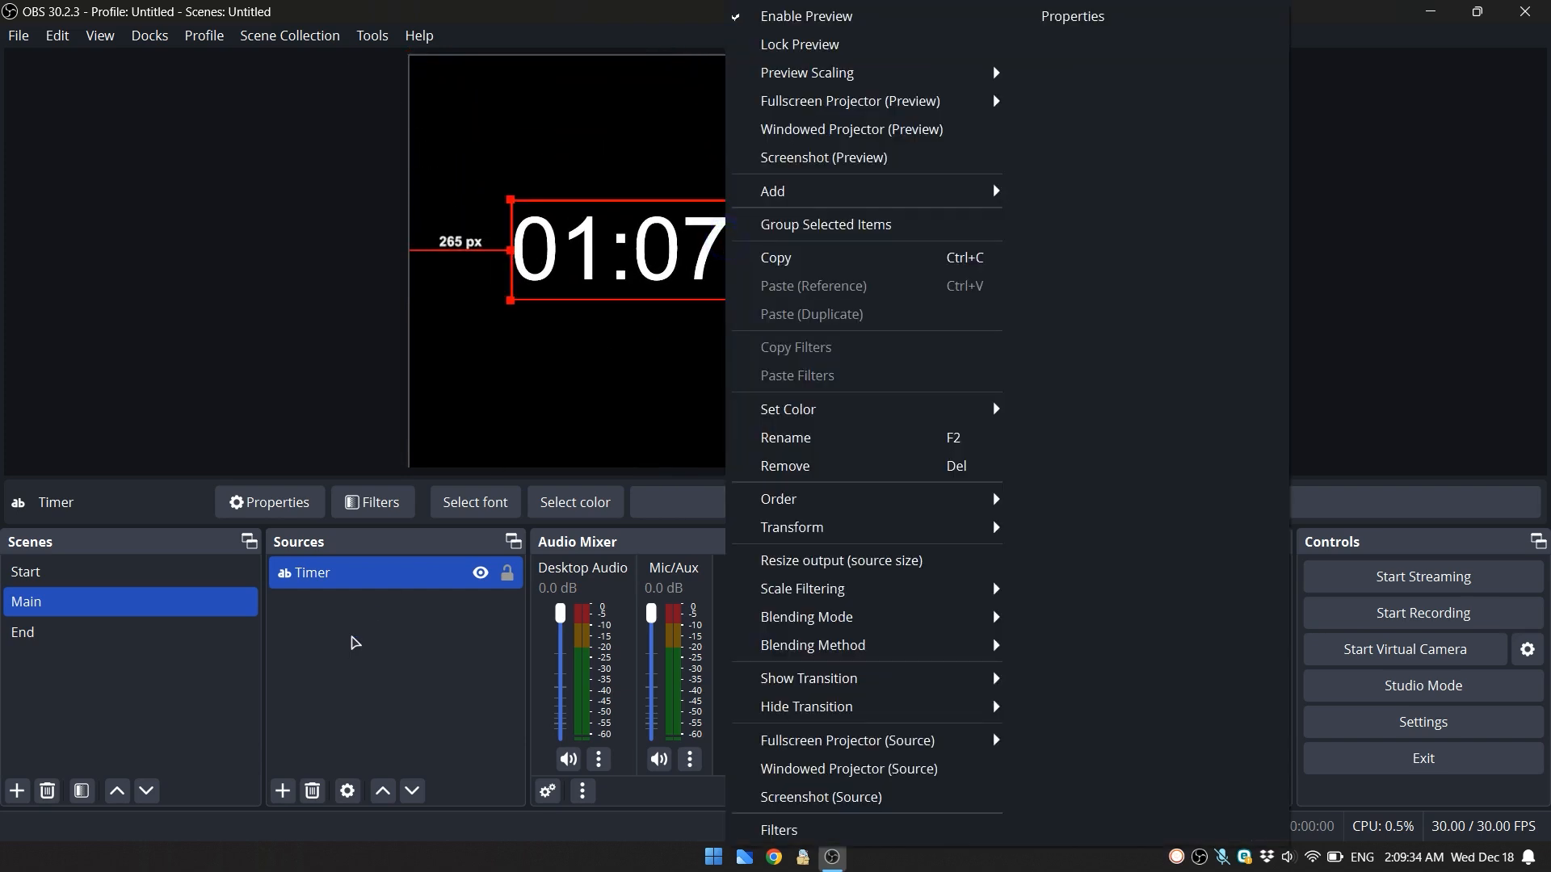
pyautogui.click(355, 642)
pyautogui.rightClick(363, 572)
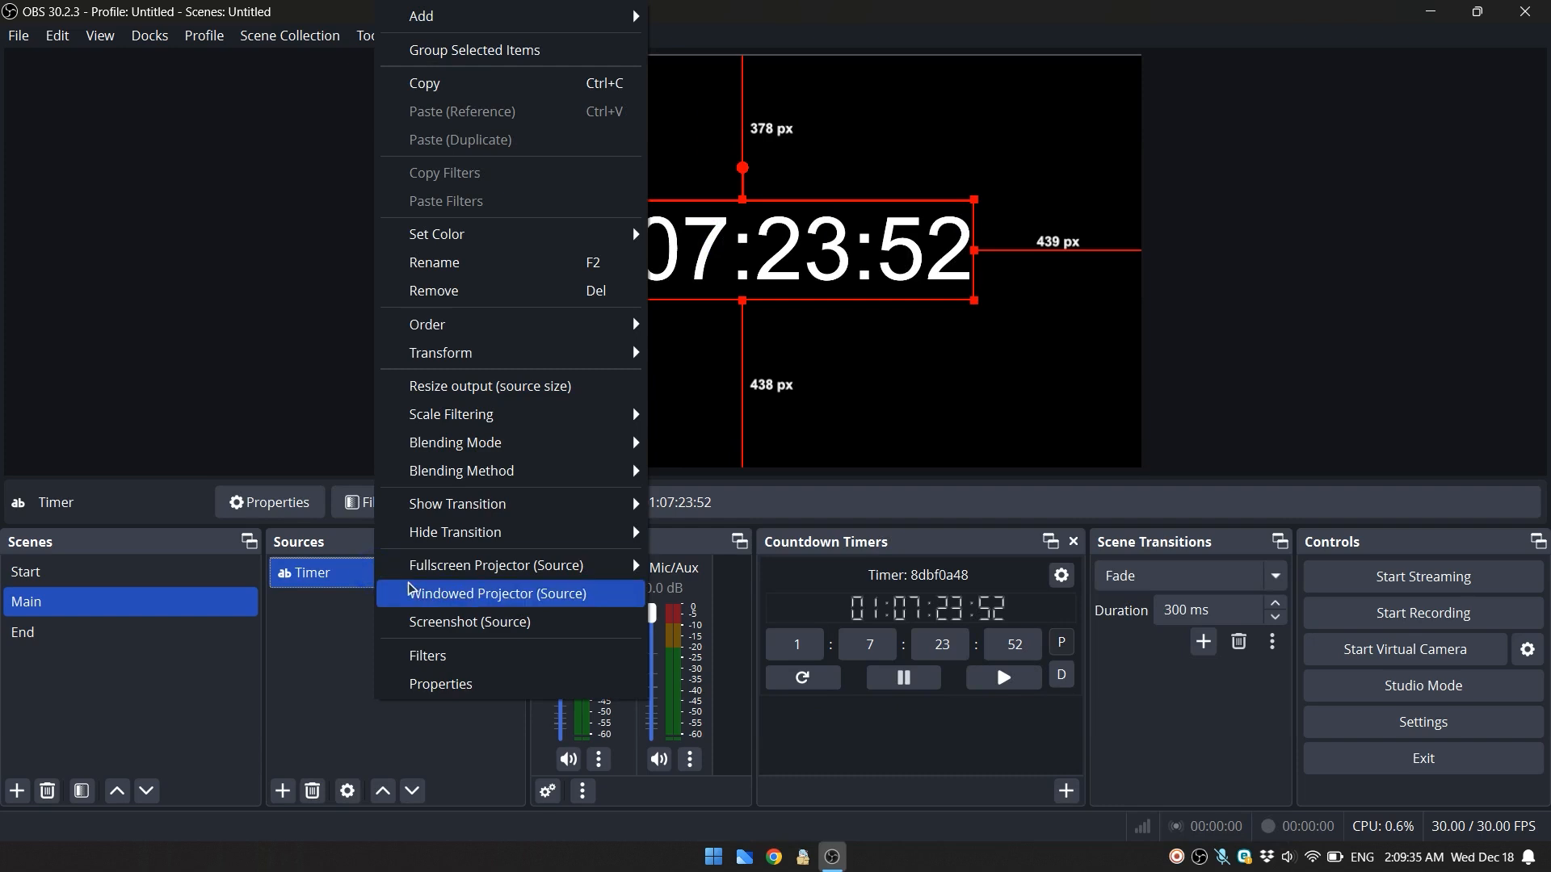
pyautogui.moveTo(474, 411)
pyautogui.moveTo(495, 355)
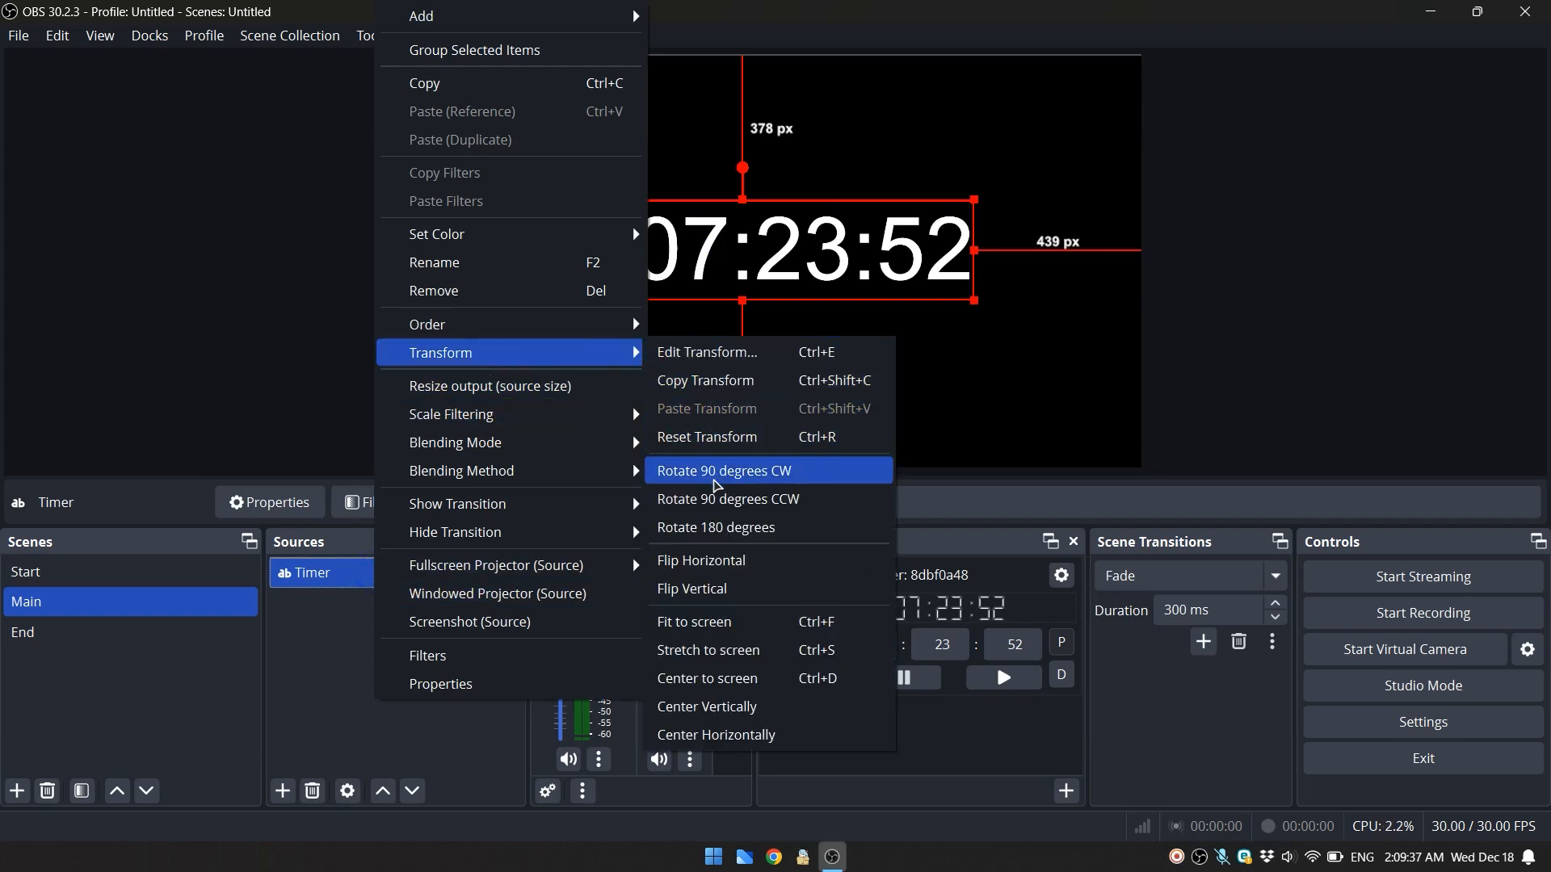
pyautogui.click(736, 680)
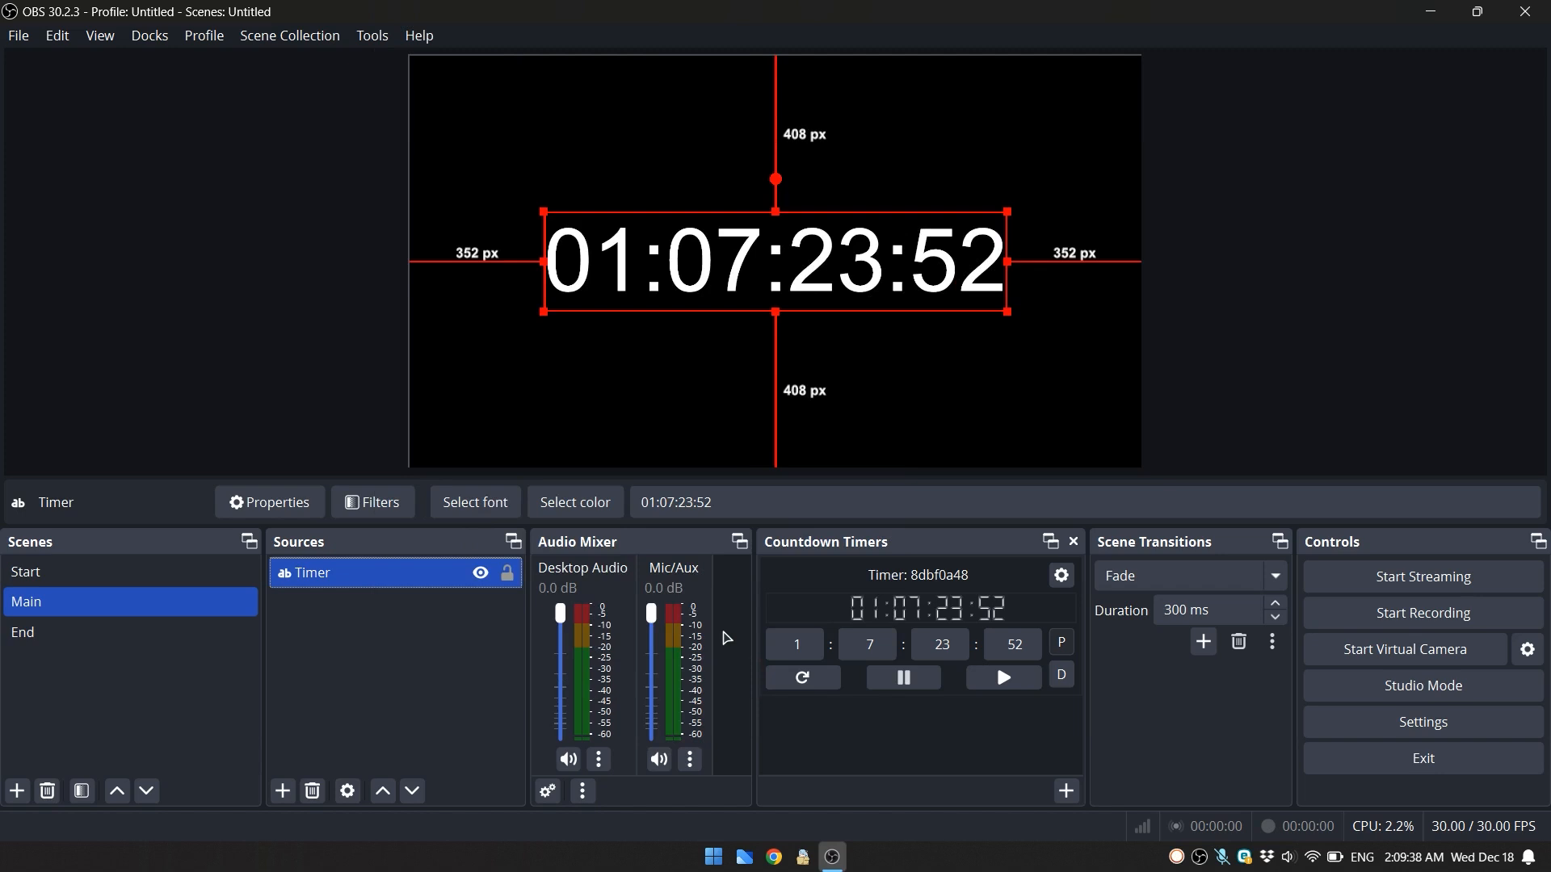
pyautogui.click(447, 650)
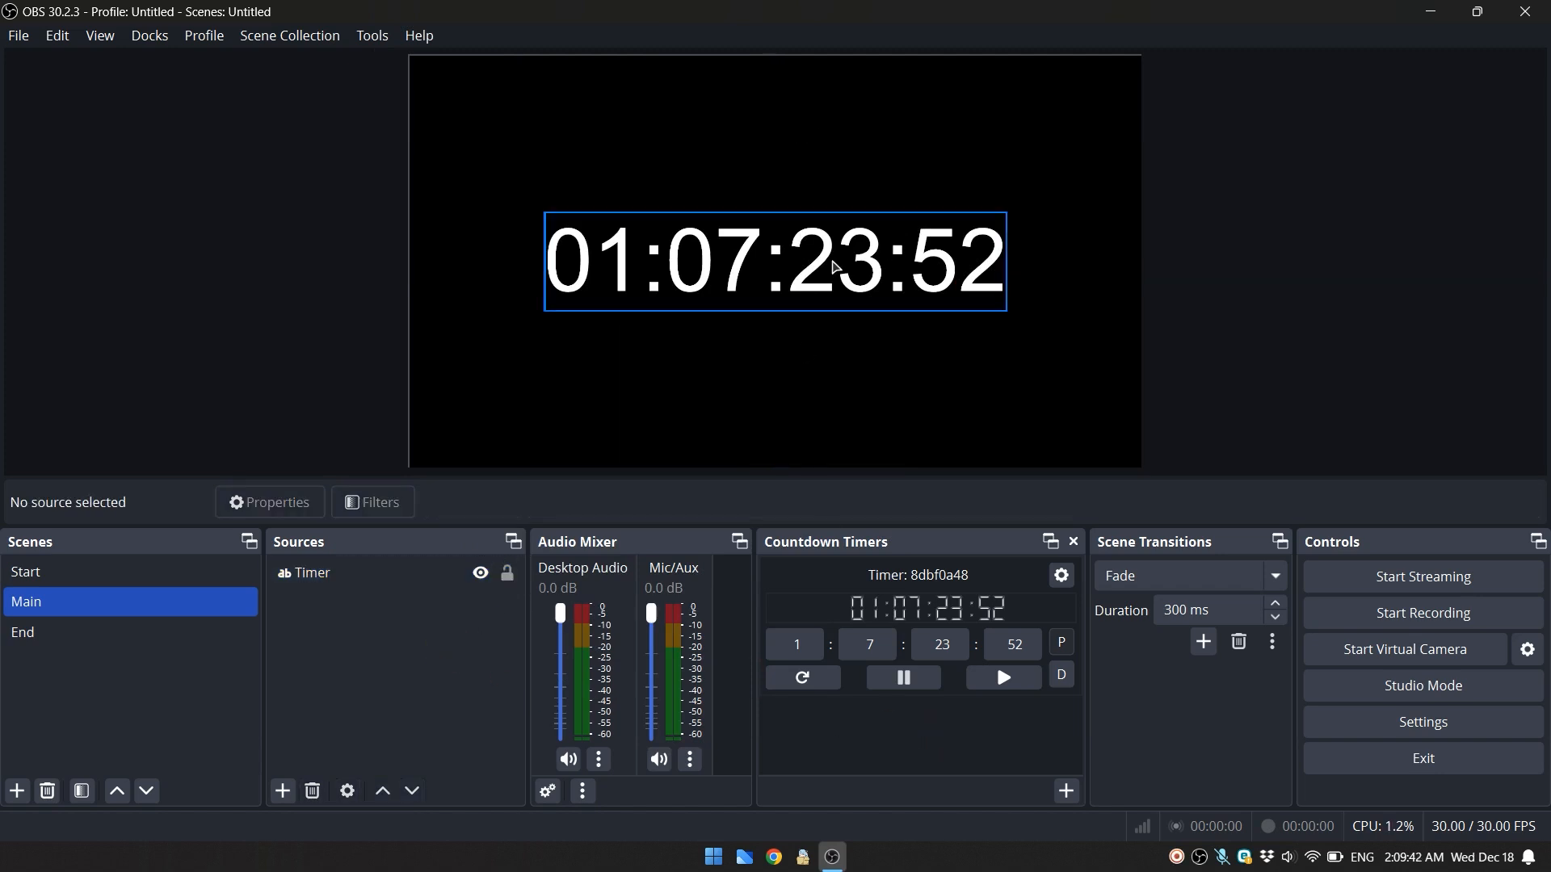
# - Change the countdown's days to 2, reset the timer, and run it briefly before pausing
pyautogui.moveTo(812, 649); pyautogui.dragTo(785, 643)
pyautogui.click(801, 684)
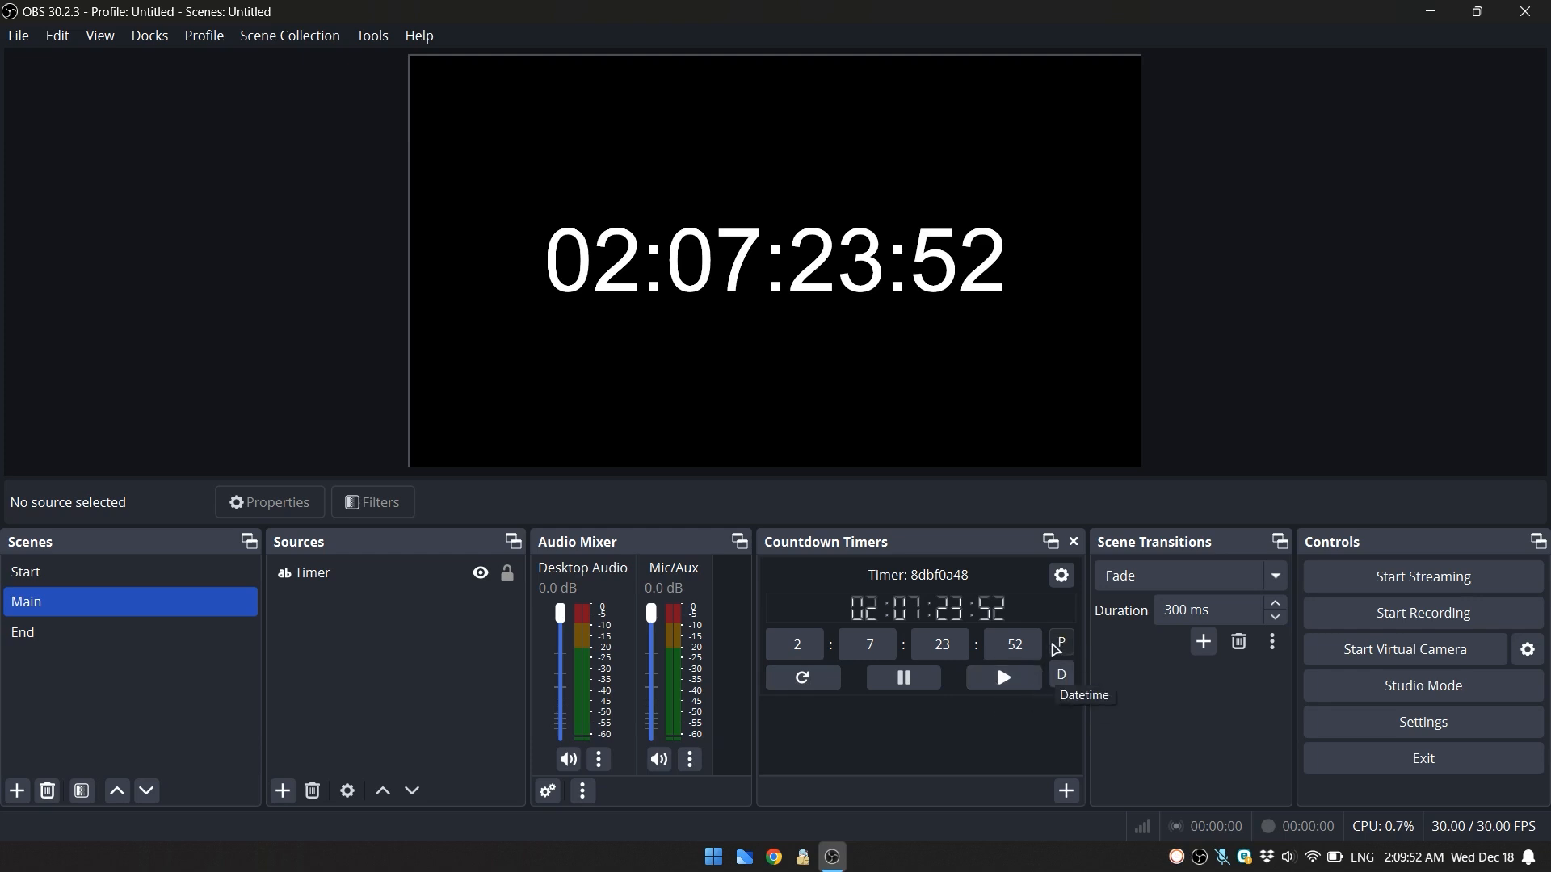
pyautogui.click(1001, 678)
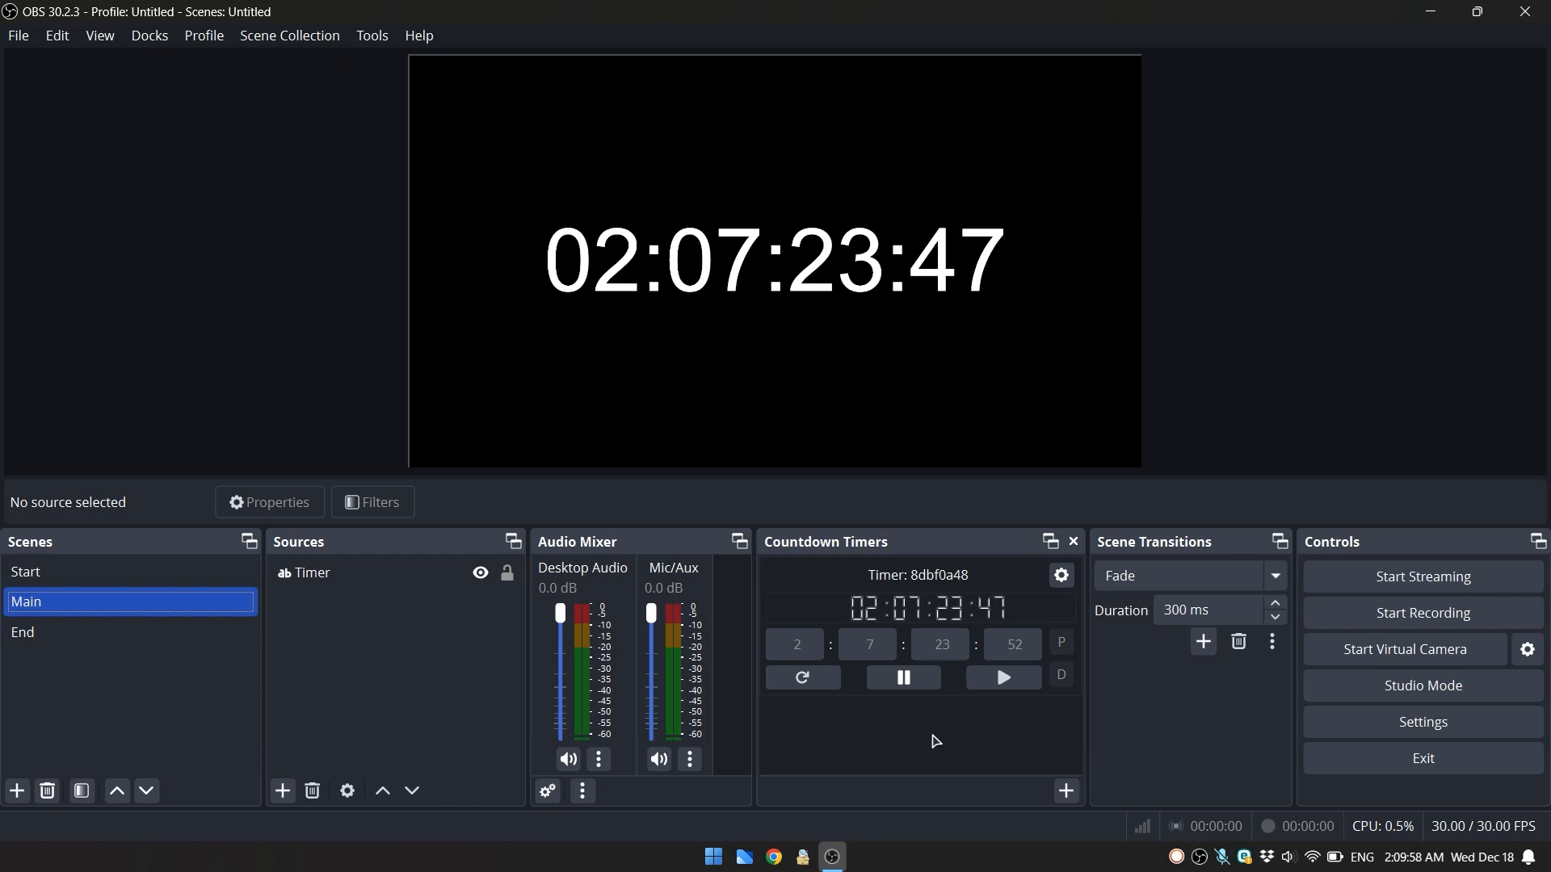
pyautogui.click(913, 680)
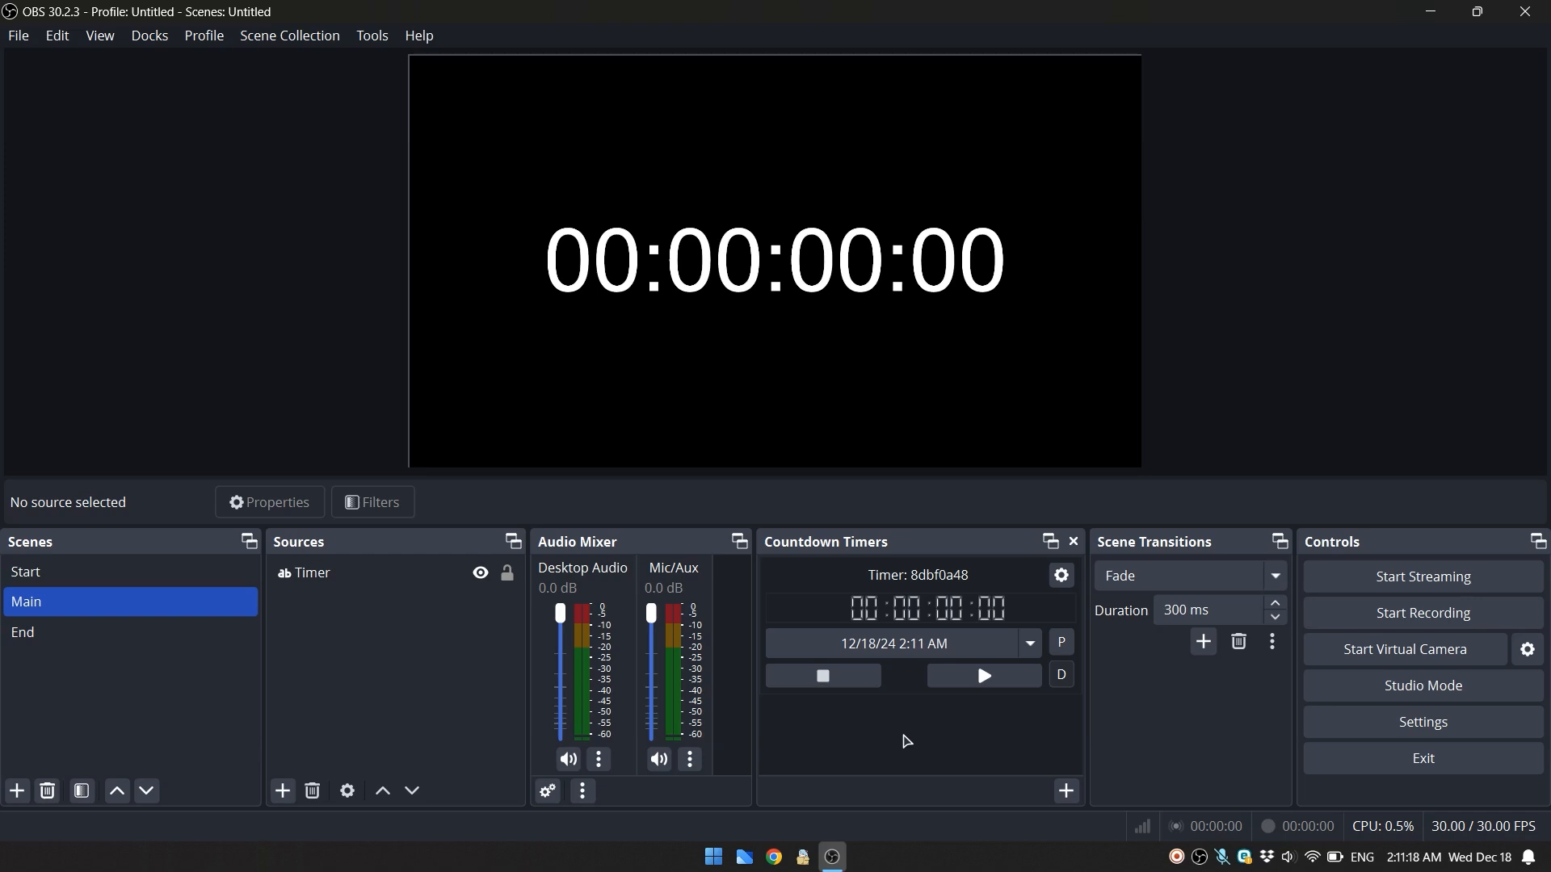
# - Set the timer's target date and time to 12/18/24 2:12 AM, then start the countdown and stop it
pyautogui.click(910, 644)
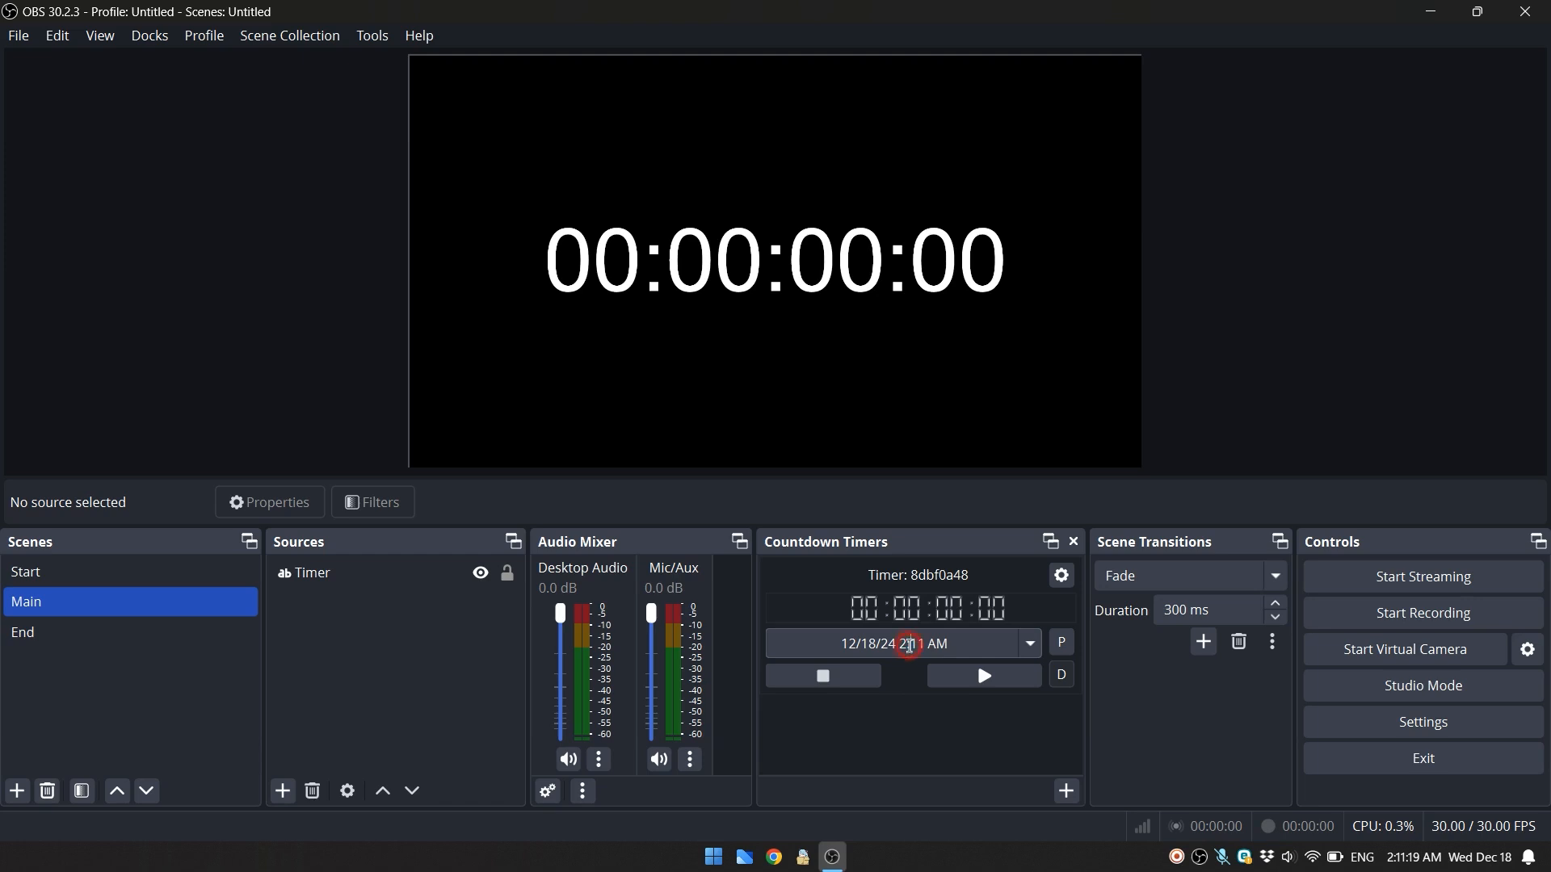
pyautogui.doubleClick(925, 645)
pyautogui.write('12')
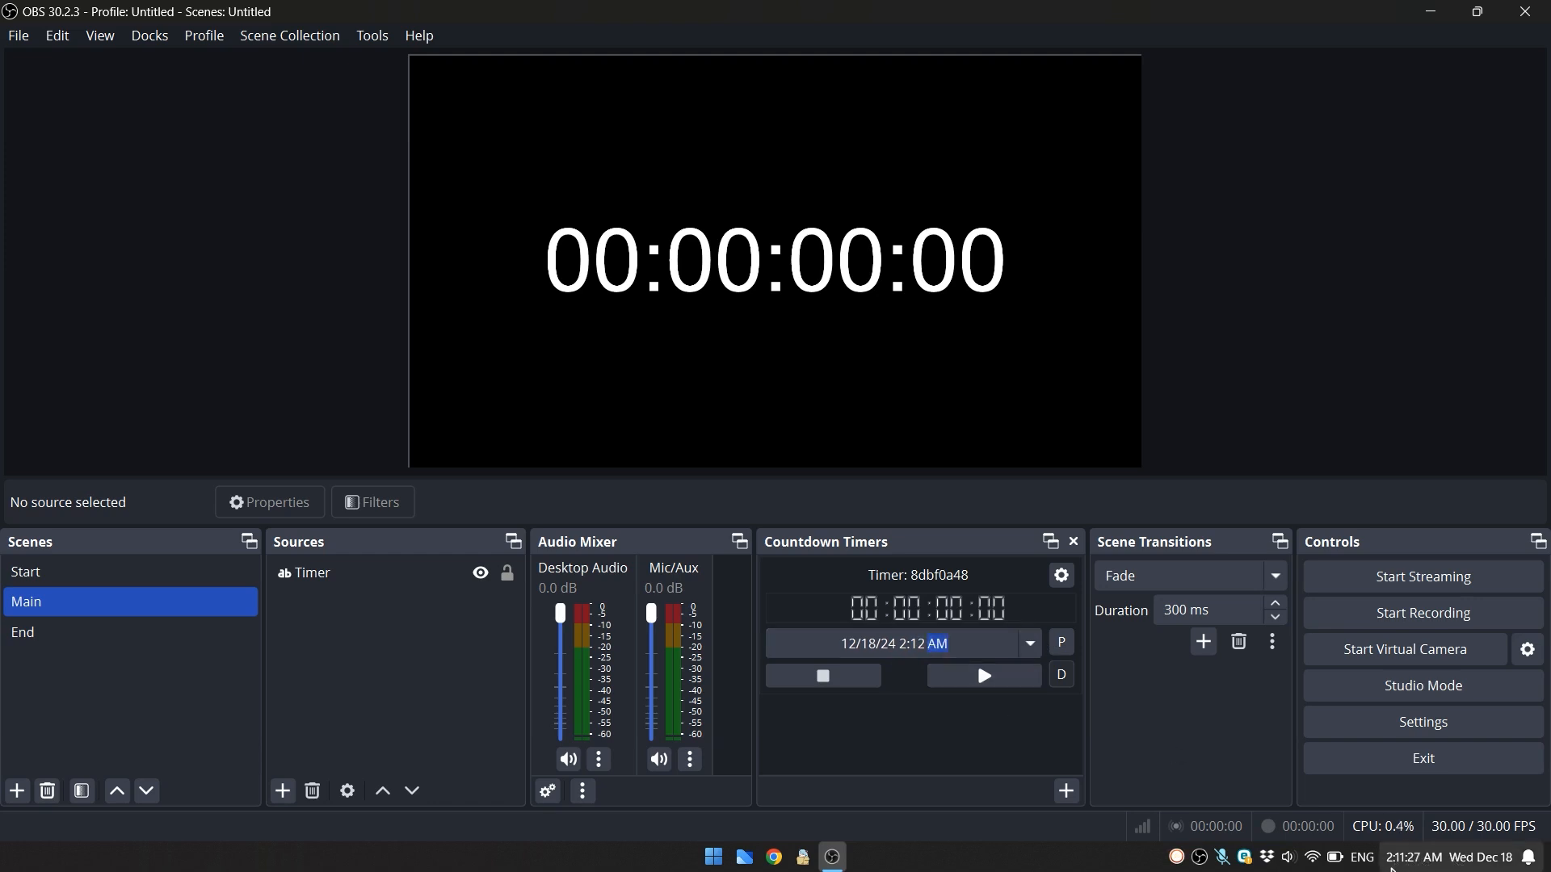
pyautogui.click(968, 645)
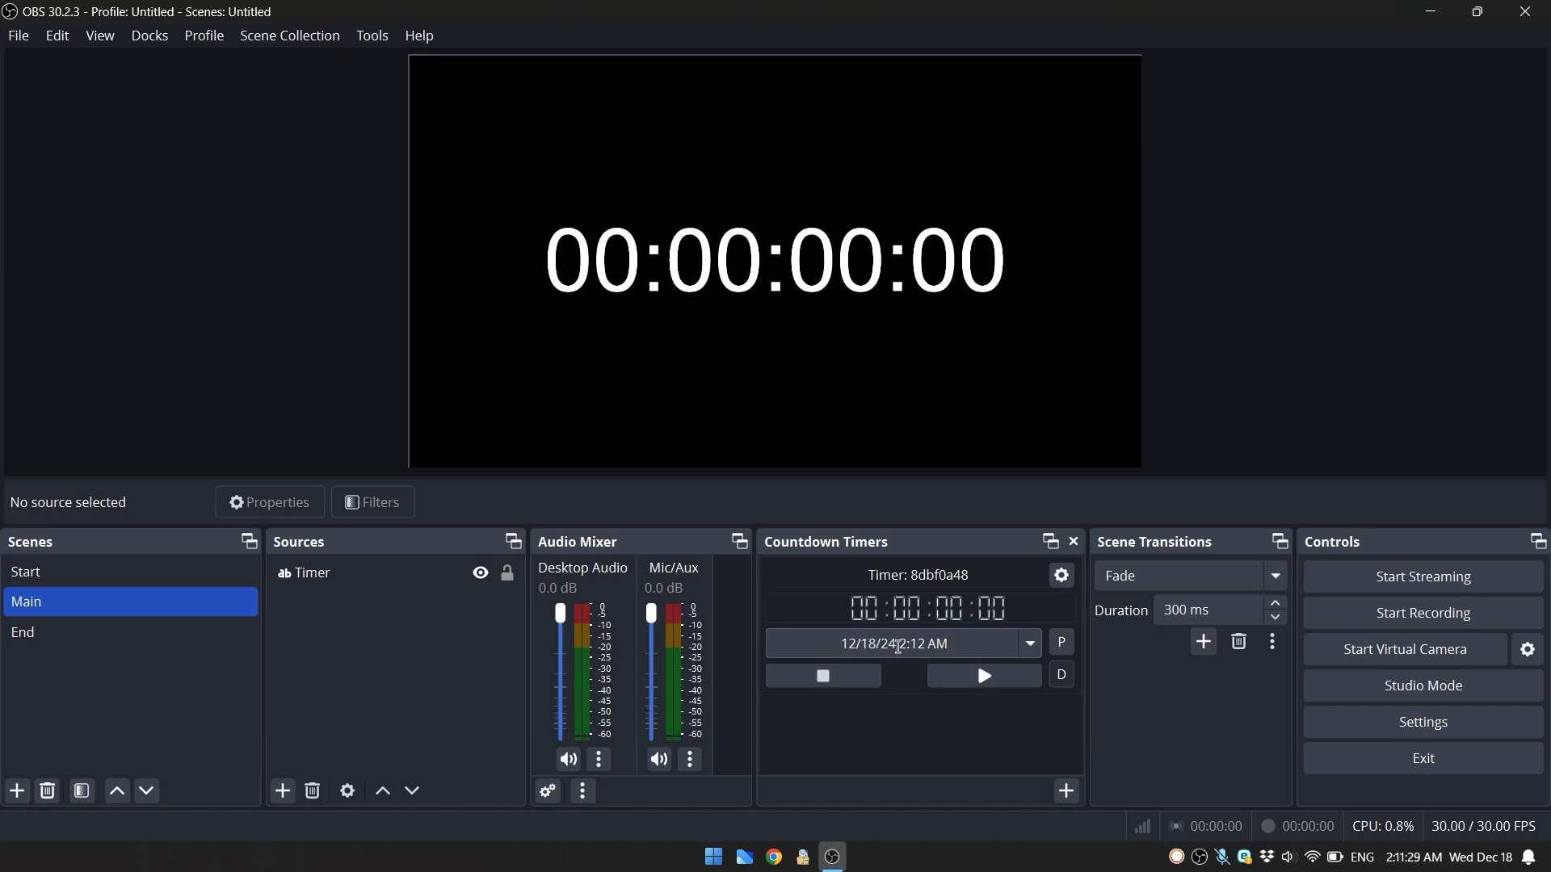
pyautogui.click(1000, 682)
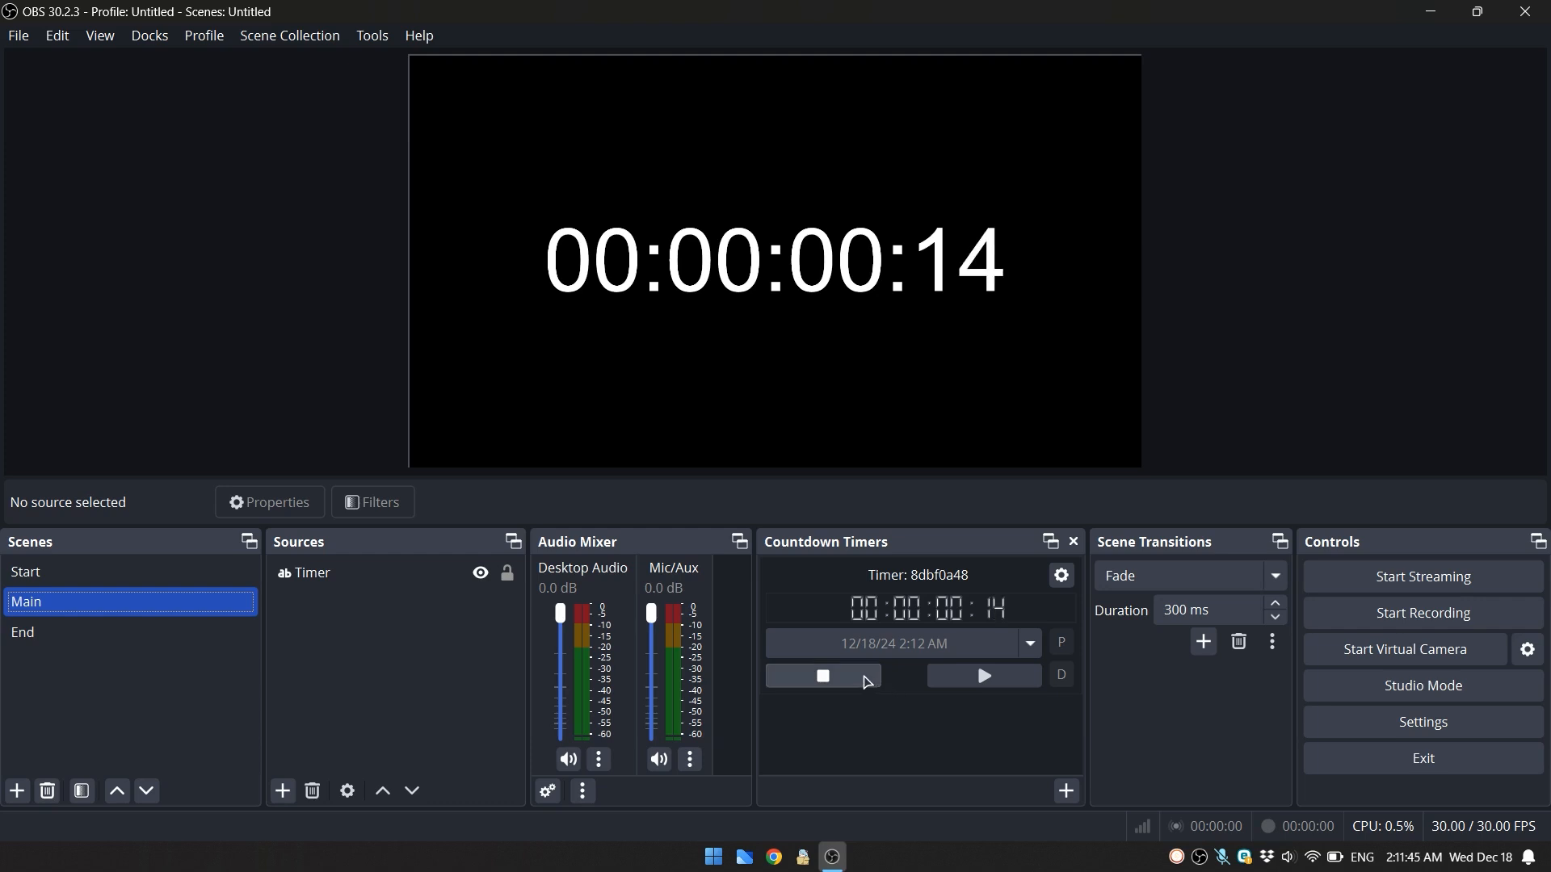
pyautogui.click(866, 678)
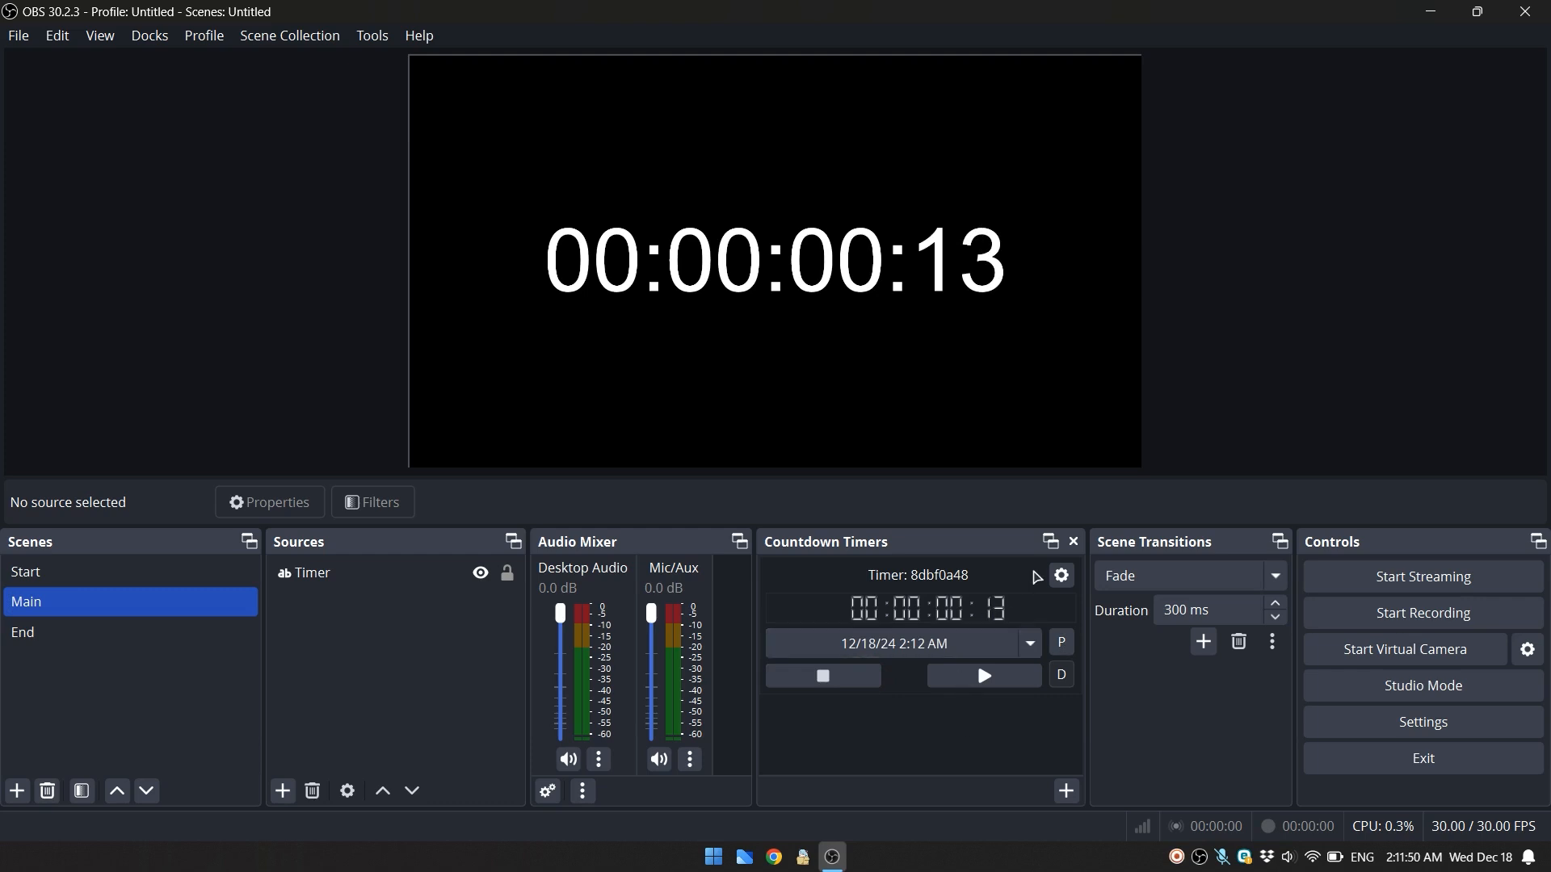
# - Enable an end message reading "Hello" in the timer's settings and apply it
pyautogui.click(1063, 577)
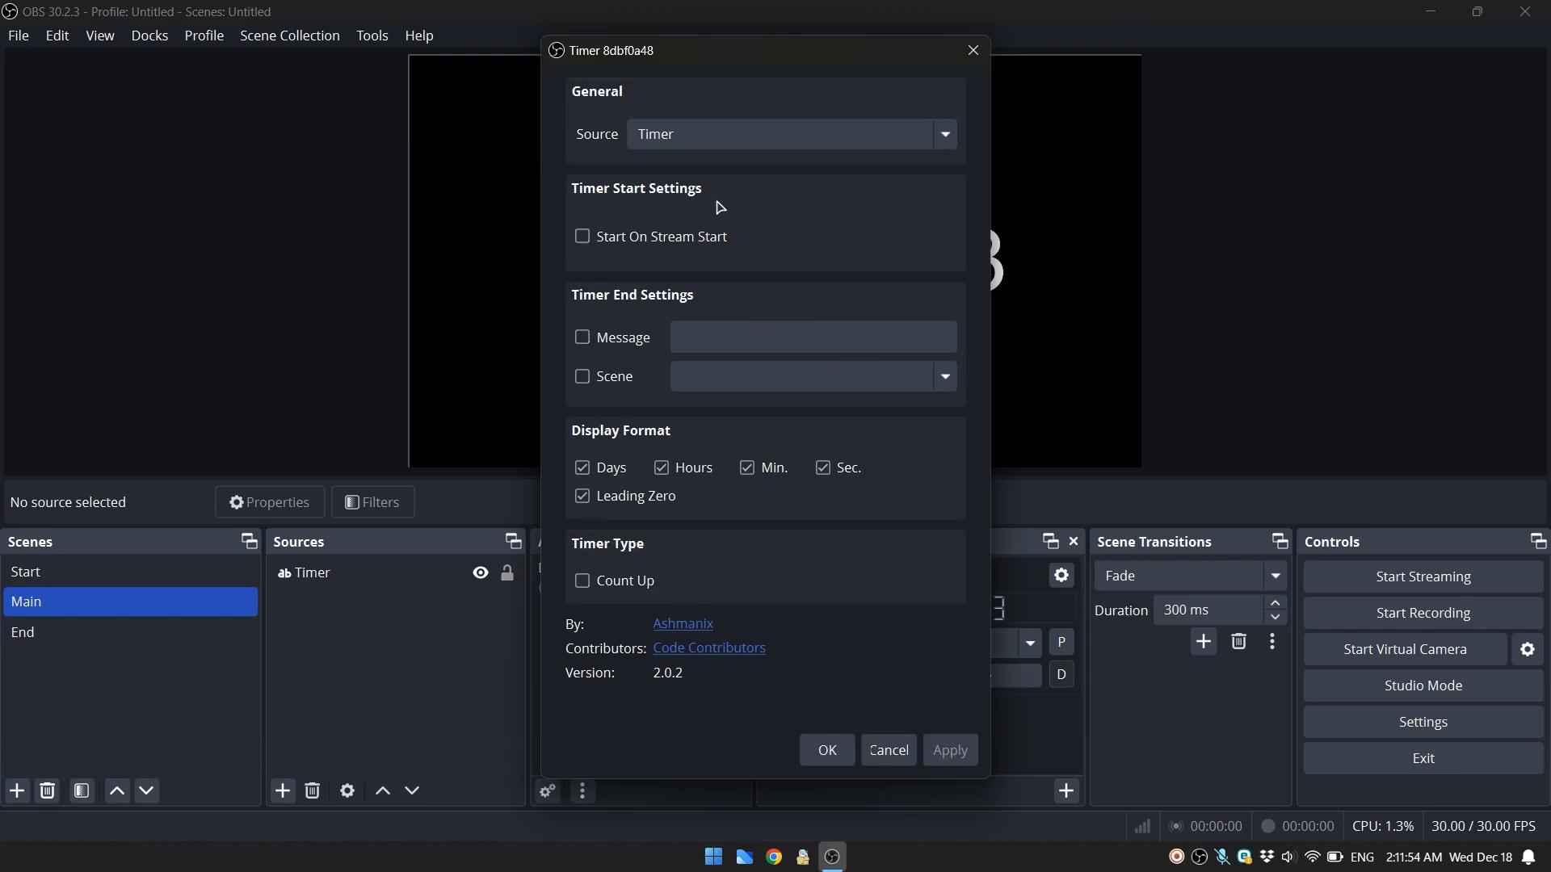
pyautogui.click(618, 342)
pyautogui.click(733, 340)
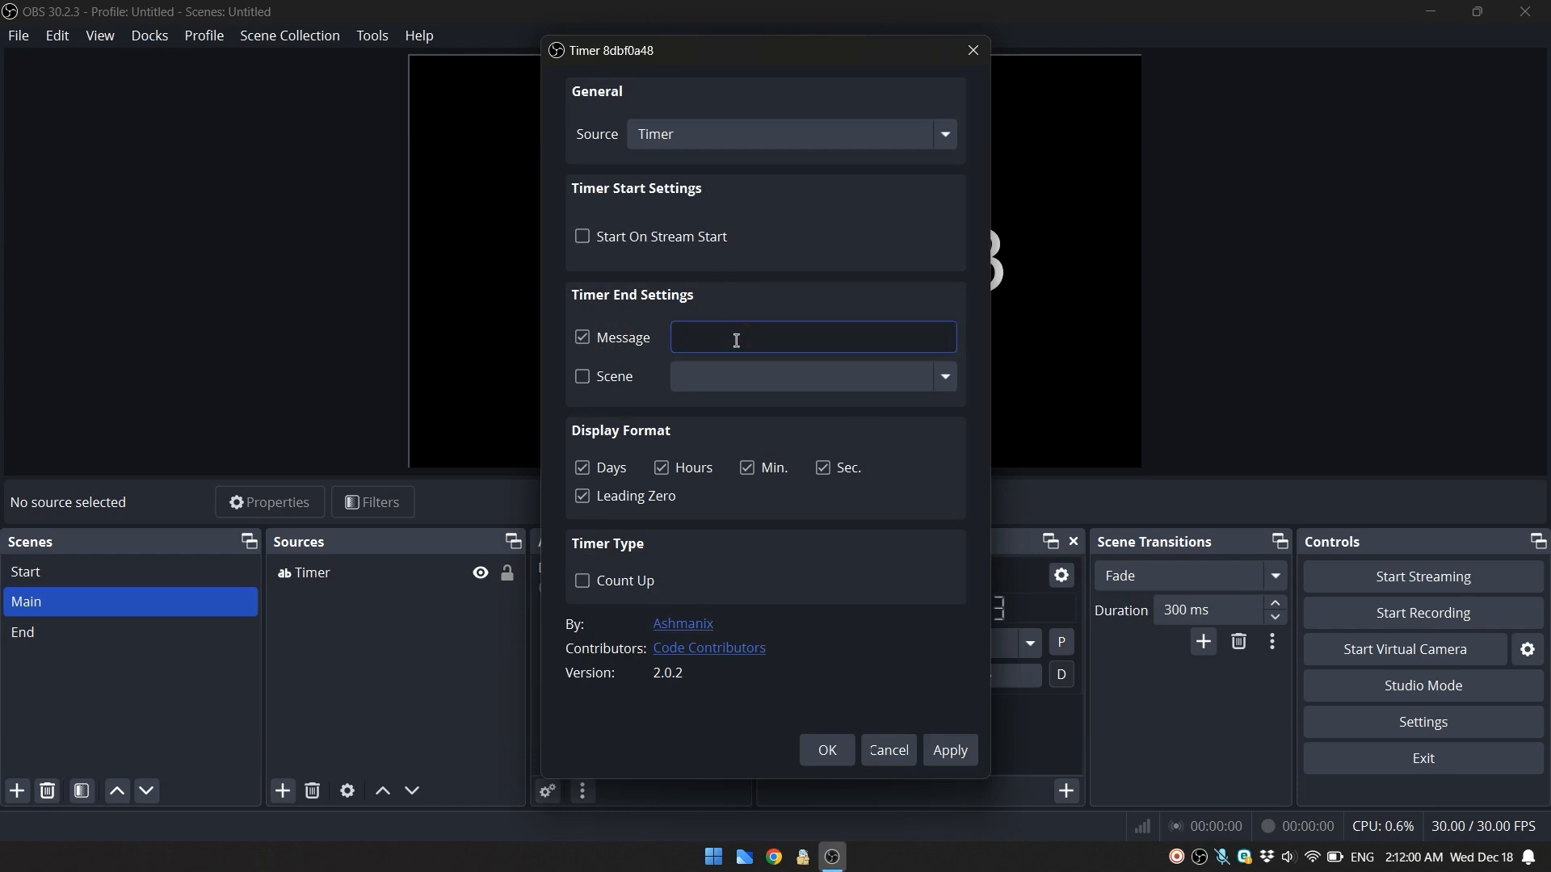
pyautogui.write('Hello')
pyautogui.click(960, 764)
pyautogui.click(827, 750)
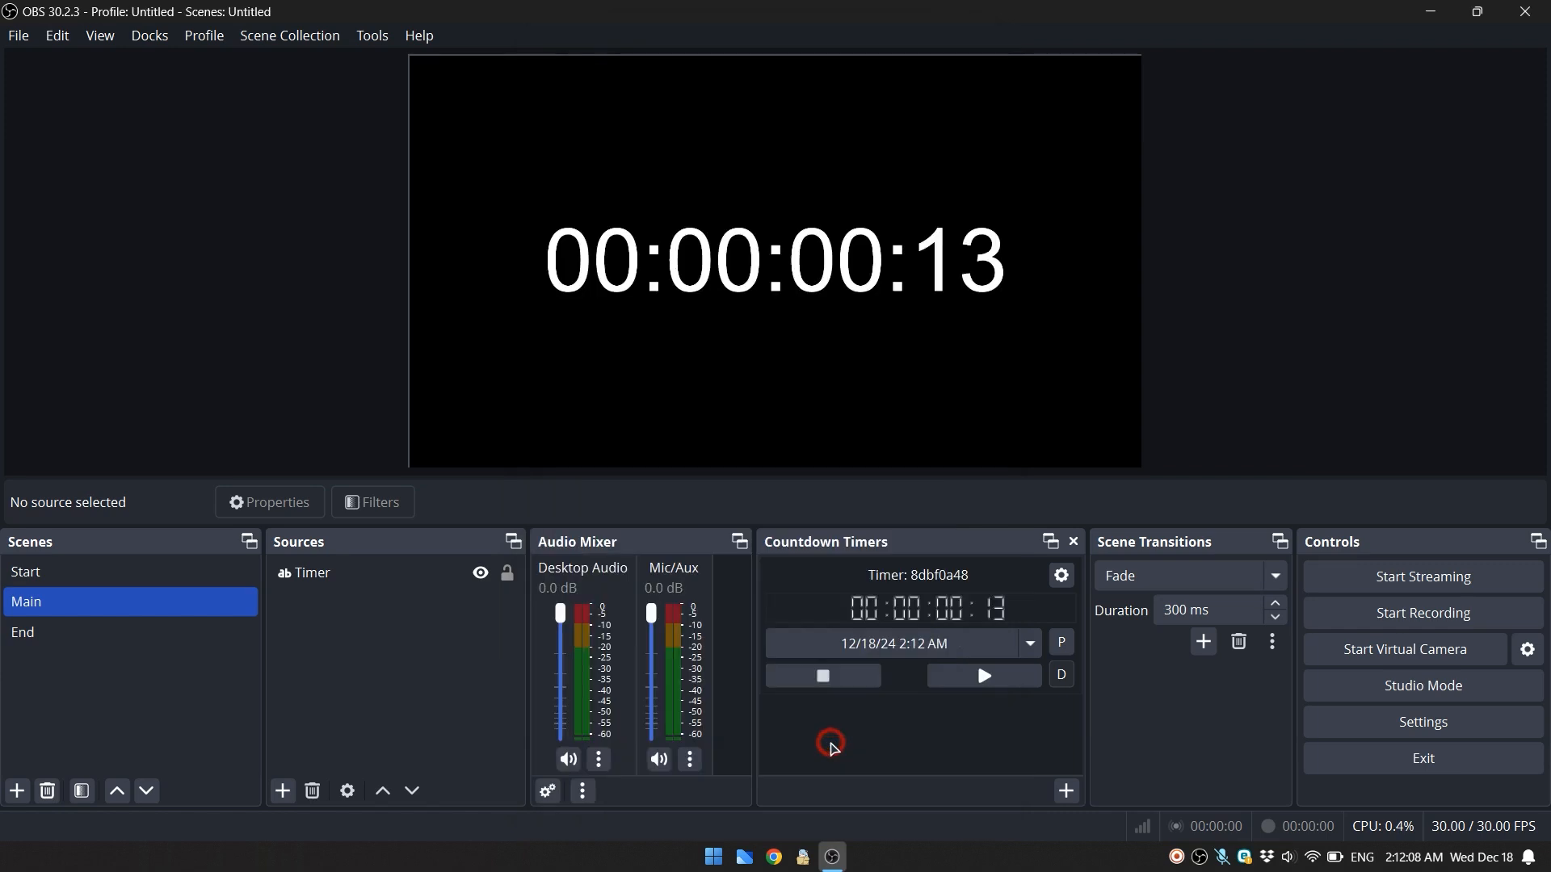
# - Switch the timer back to period mode, set it to 0 days, 0 hours, 0 minutes and 15 seconds, and start the countdown
pyautogui.click(1061, 644)
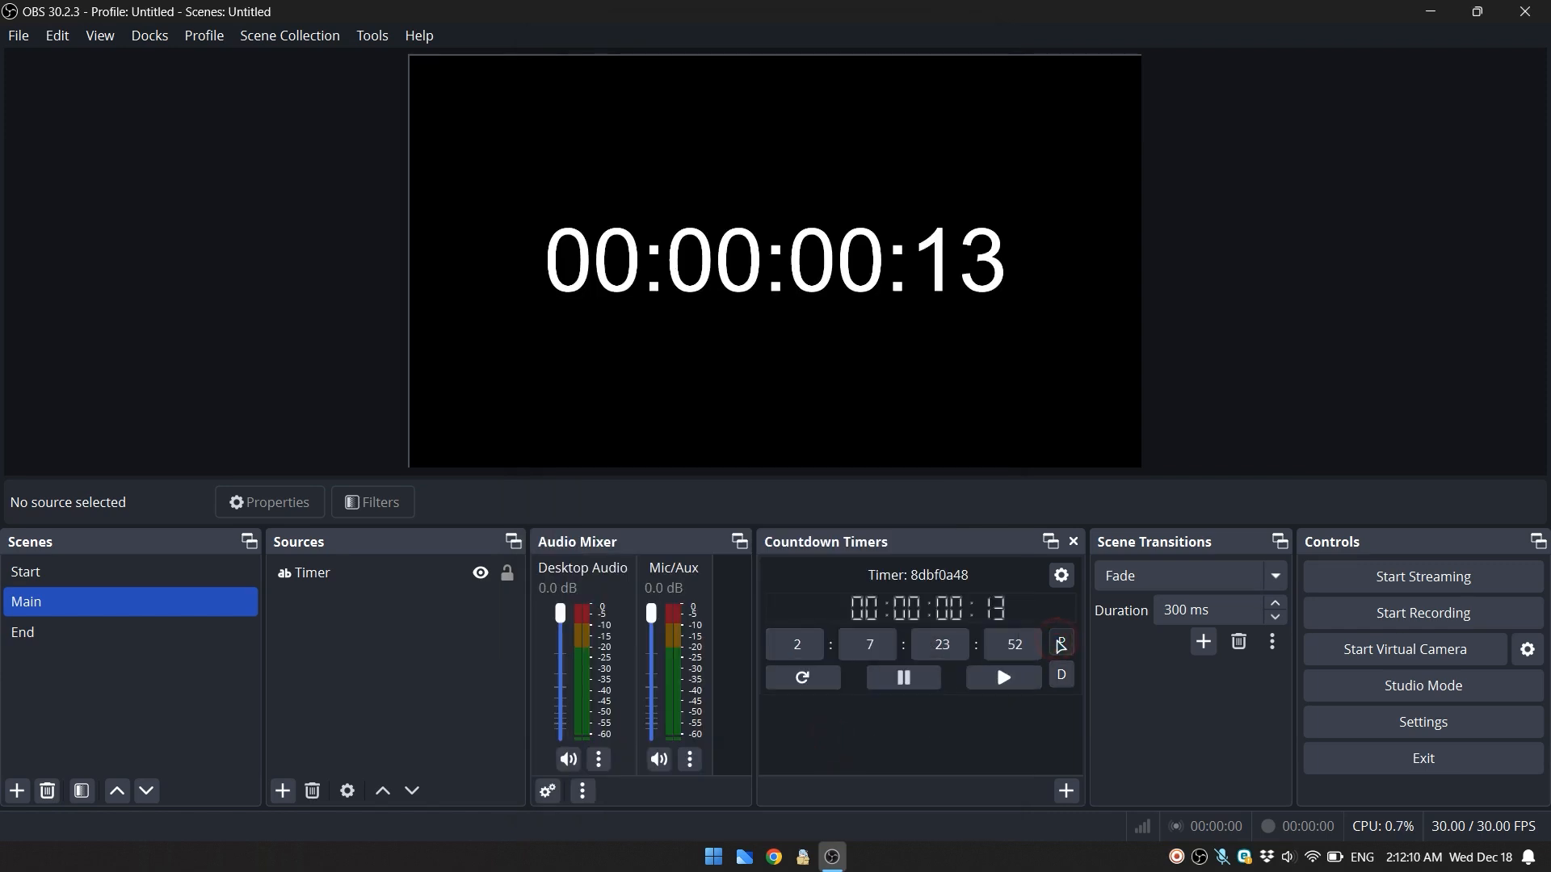
pyautogui.moveTo(812, 643); pyautogui.dragTo(781, 643)
pyautogui.write('0')
pyautogui.moveTo(887, 644); pyautogui.dragTo(861, 644)
pyautogui.write('0')
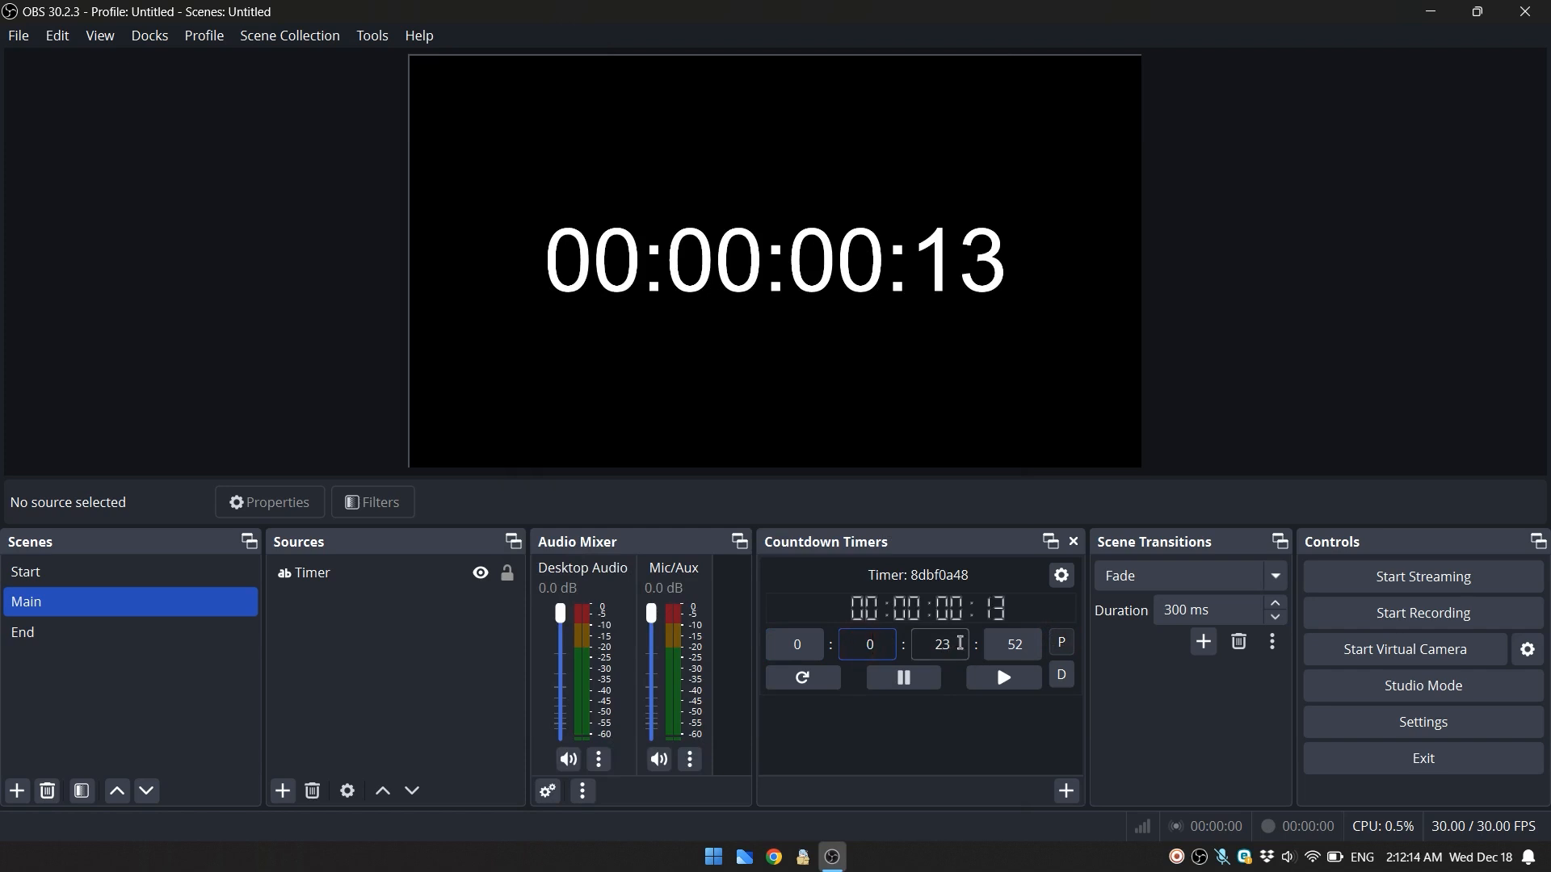
pyautogui.moveTo(961, 643); pyautogui.dragTo(930, 644)
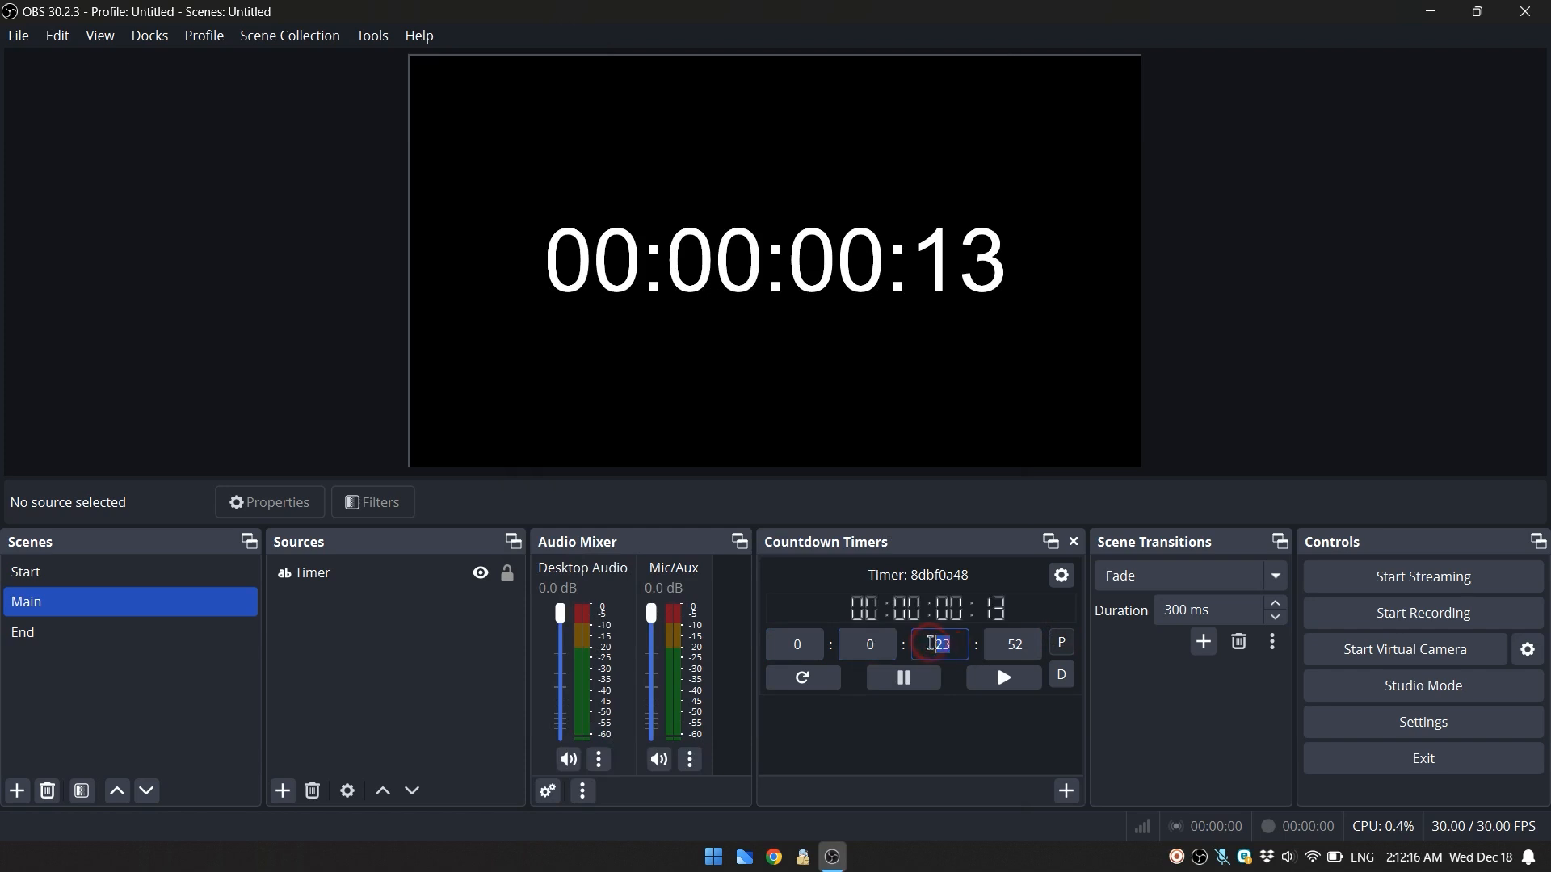
pyautogui.write('0')
pyautogui.moveTo(1033, 643); pyautogui.dragTo(998, 643)
pyautogui.write('3')
pyautogui.press('BackSpace')
pyautogui.write('15')
pyautogui.click(1005, 677)
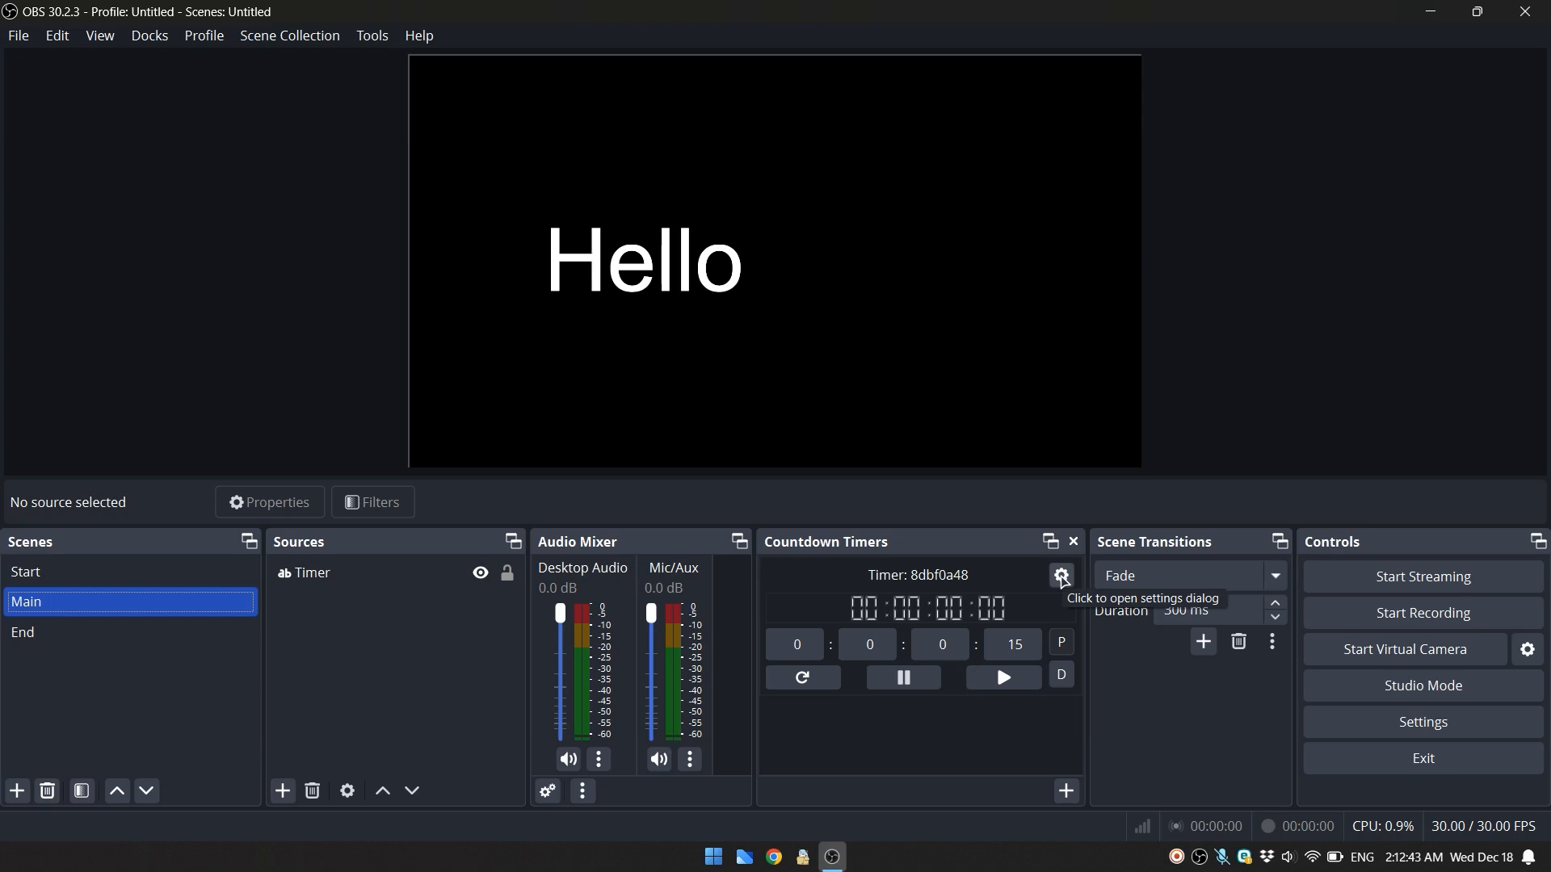
# - Add a new Text (GDI+) source named "New sample Text" to the End scene
pyautogui.click(114, 634)
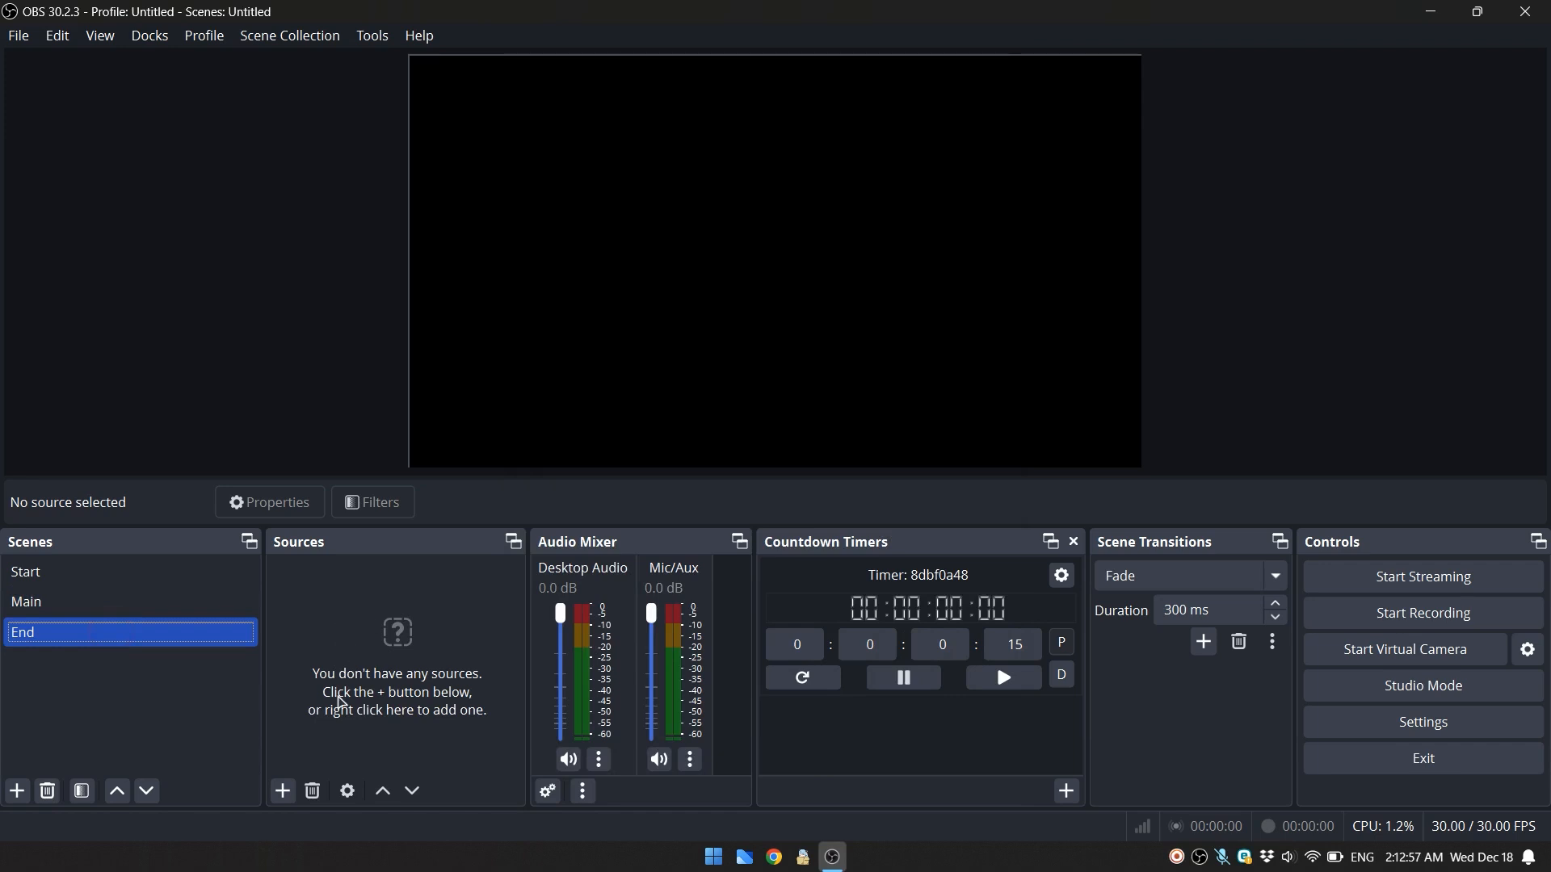
pyautogui.click(283, 791)
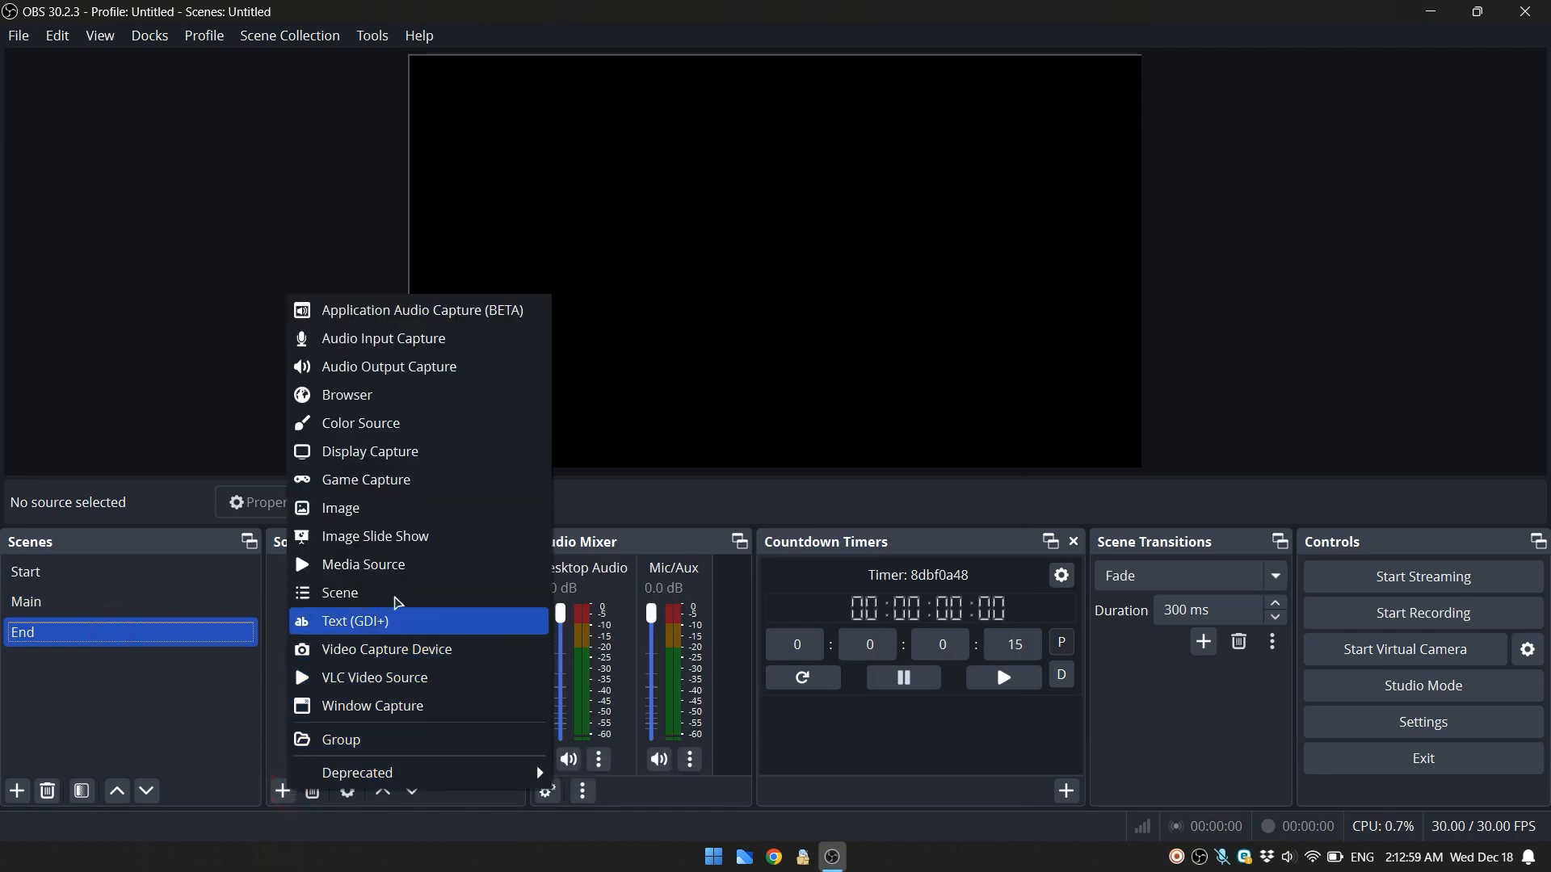
pyautogui.click(399, 622)
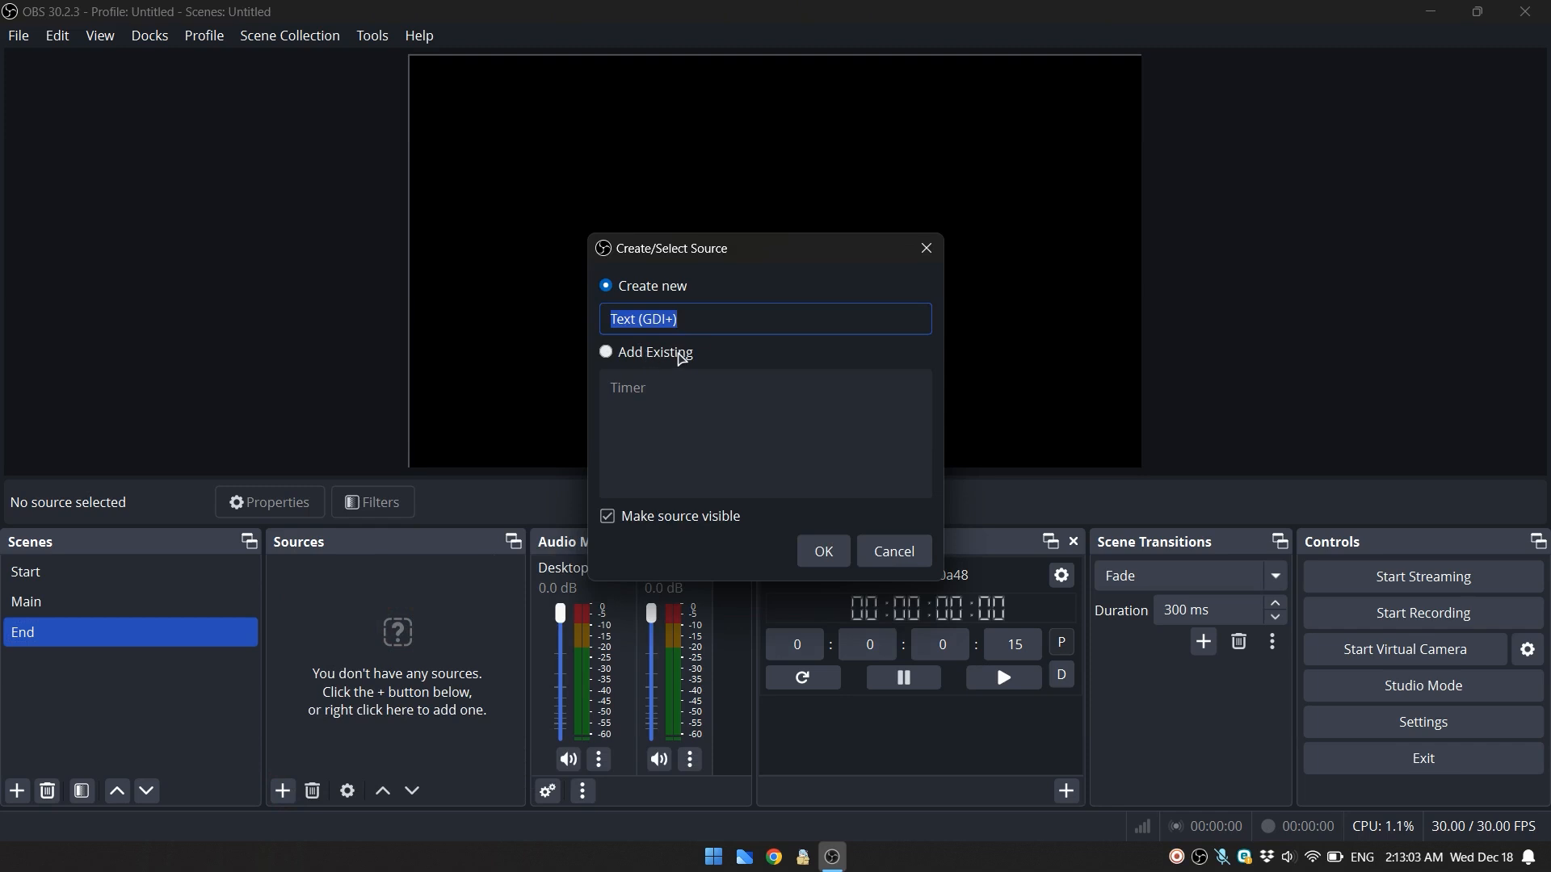
pyautogui.moveTo(692, 318); pyautogui.dragTo(604, 317)
pyautogui.write('N')
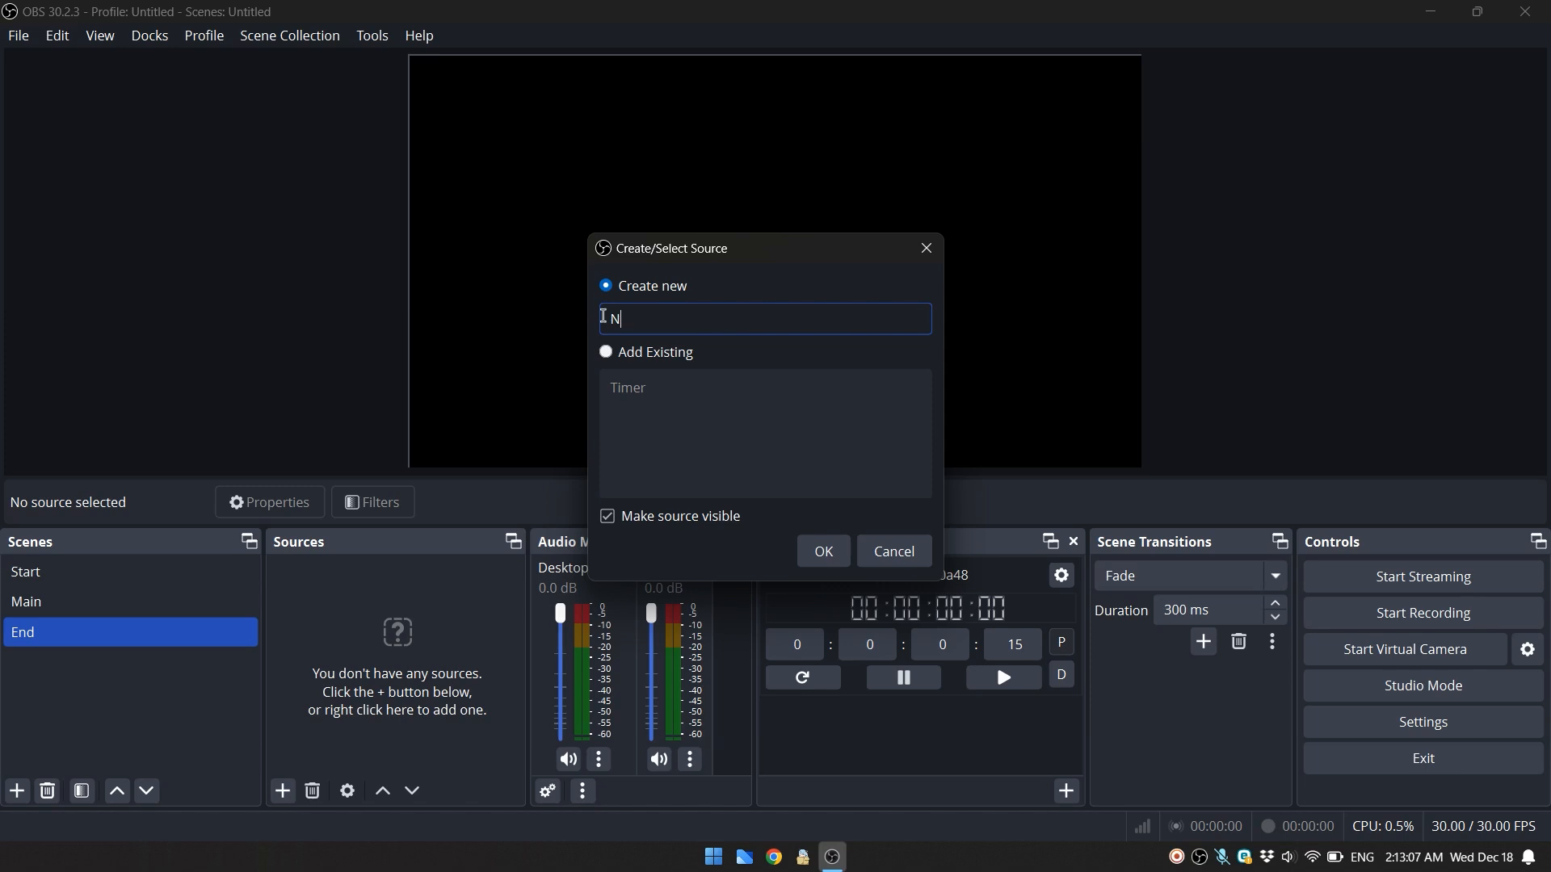
pyautogui.write('ew sample ')
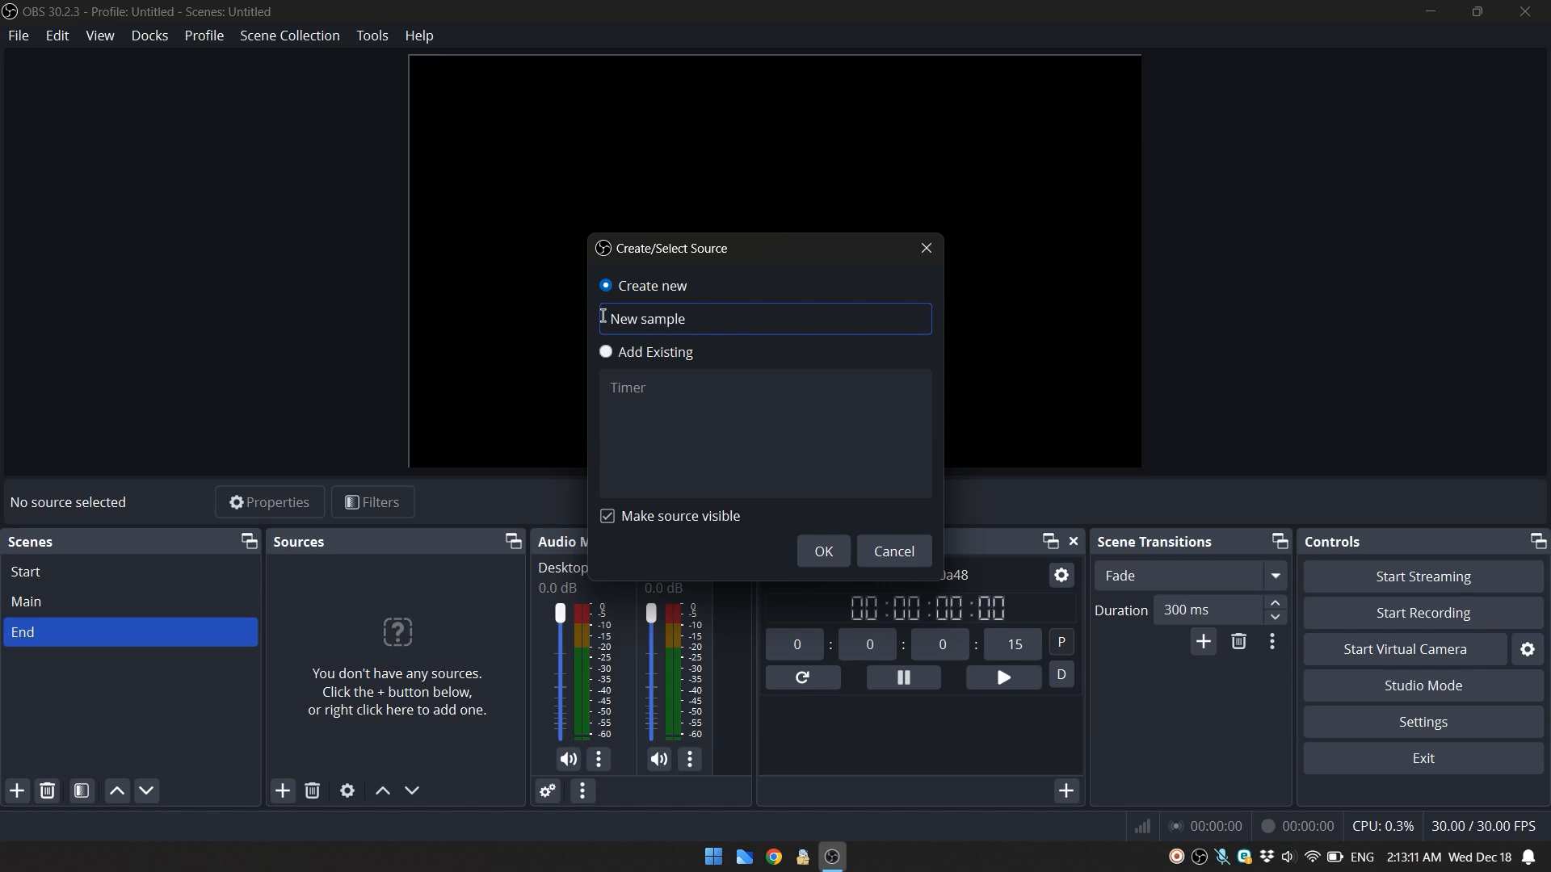
pyautogui.write('Text')
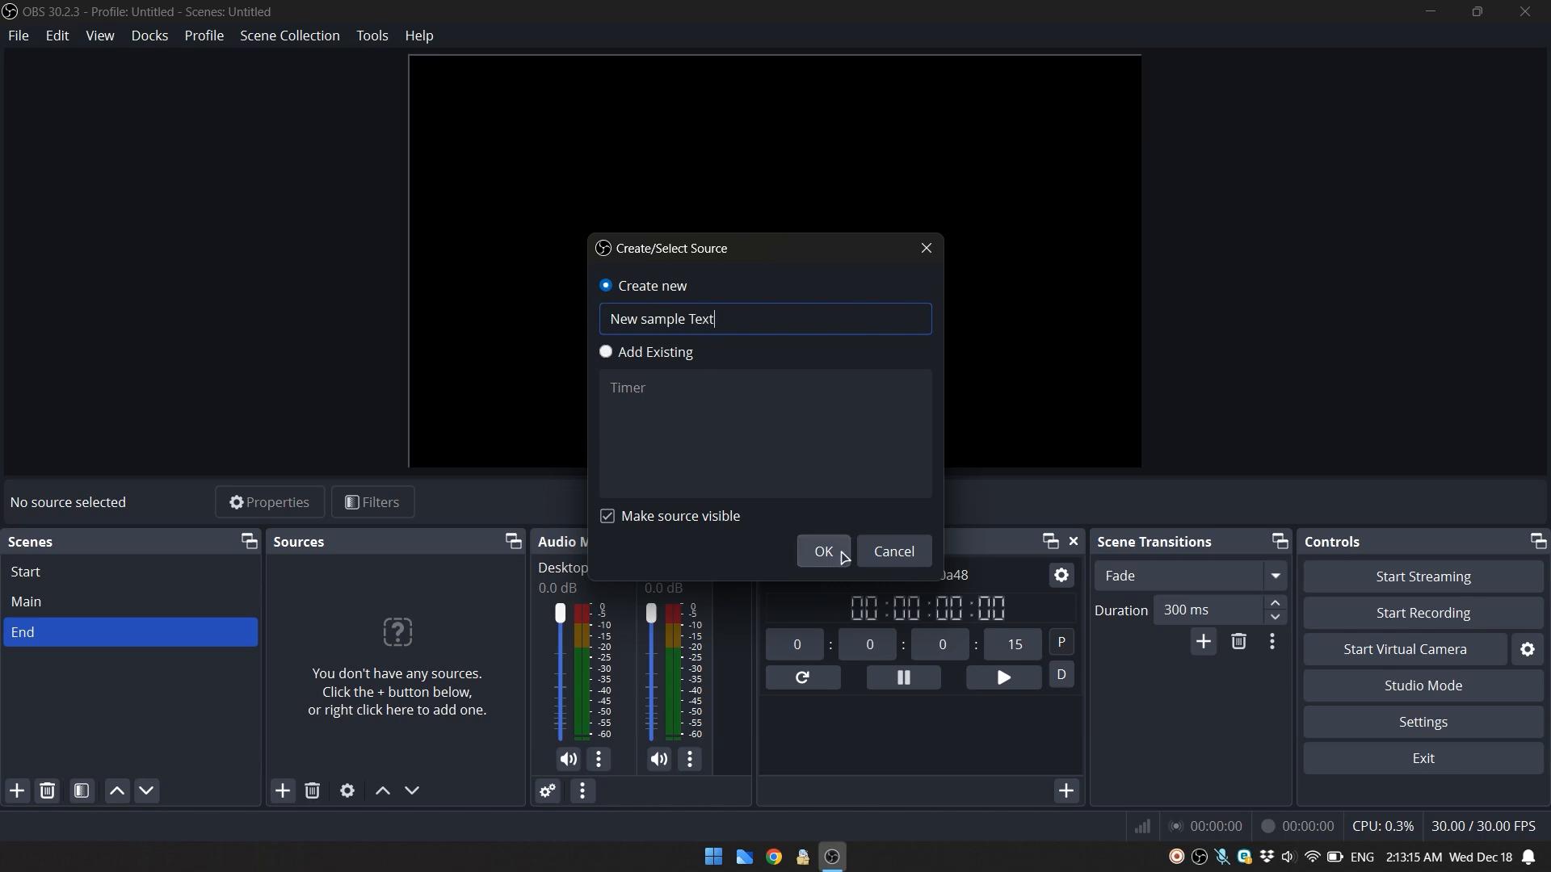
pyautogui.click(827, 550)
# - Enter "This is a new text" as the content of the New sample Text source
pyautogui.click(698, 529)
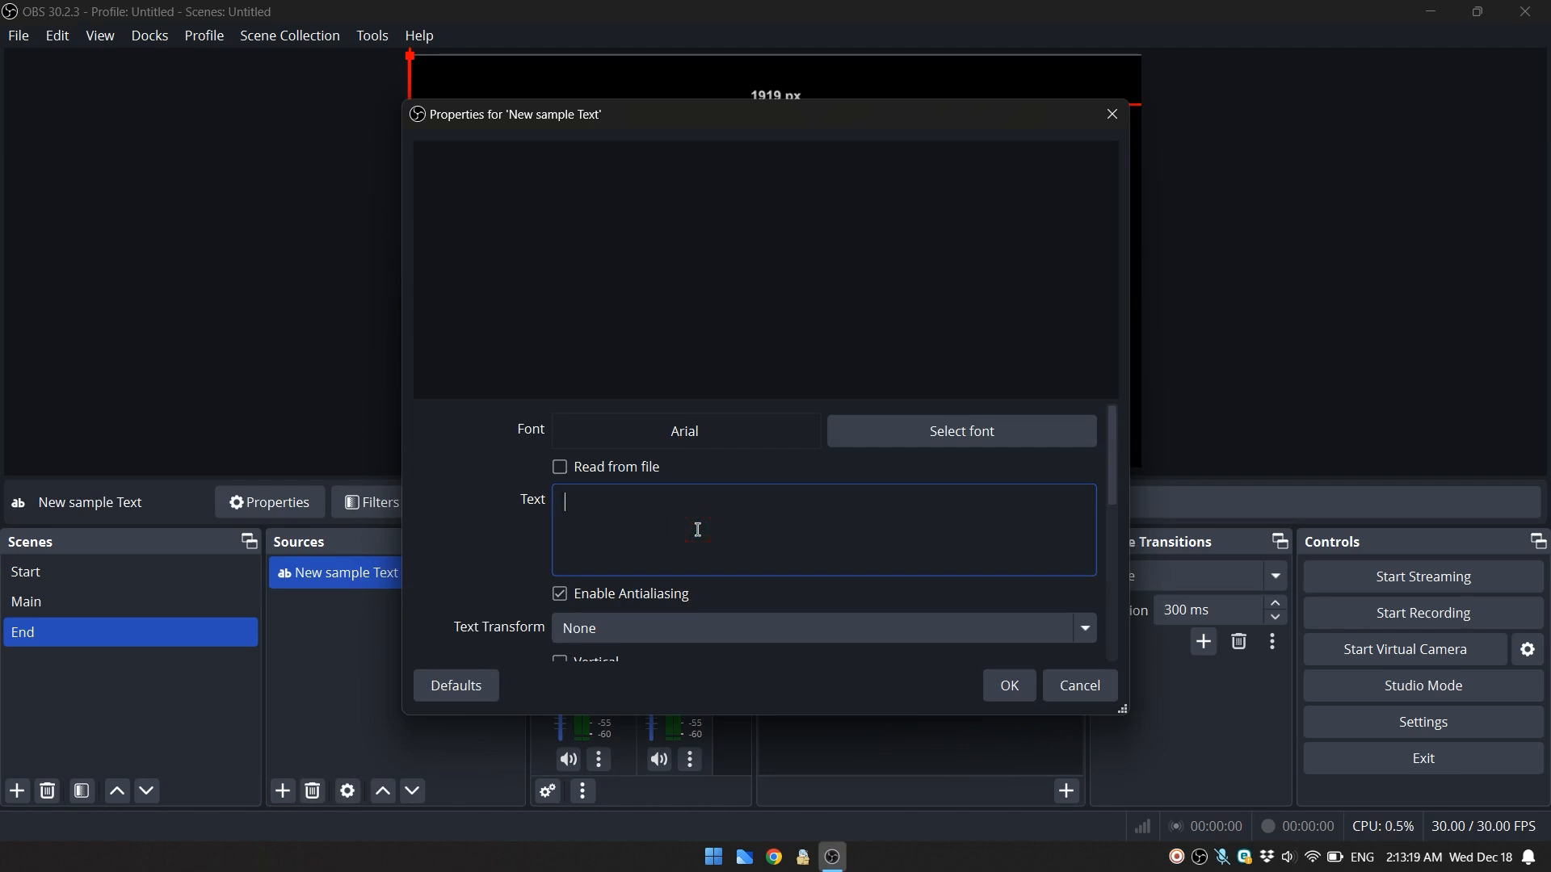
pyautogui.write('This')
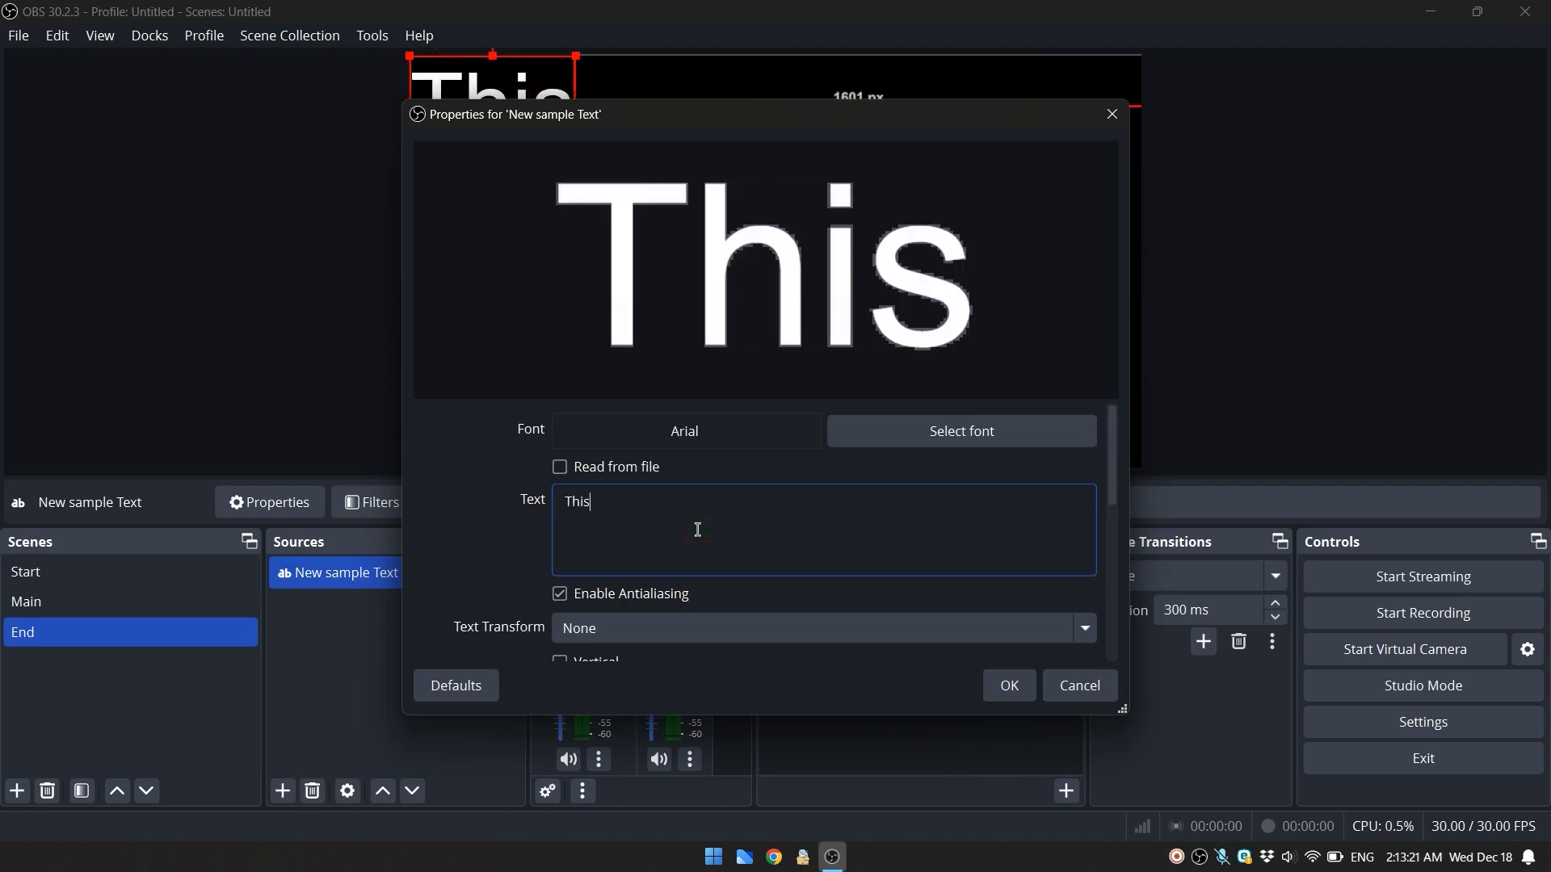
pyautogui.write(' is a ')
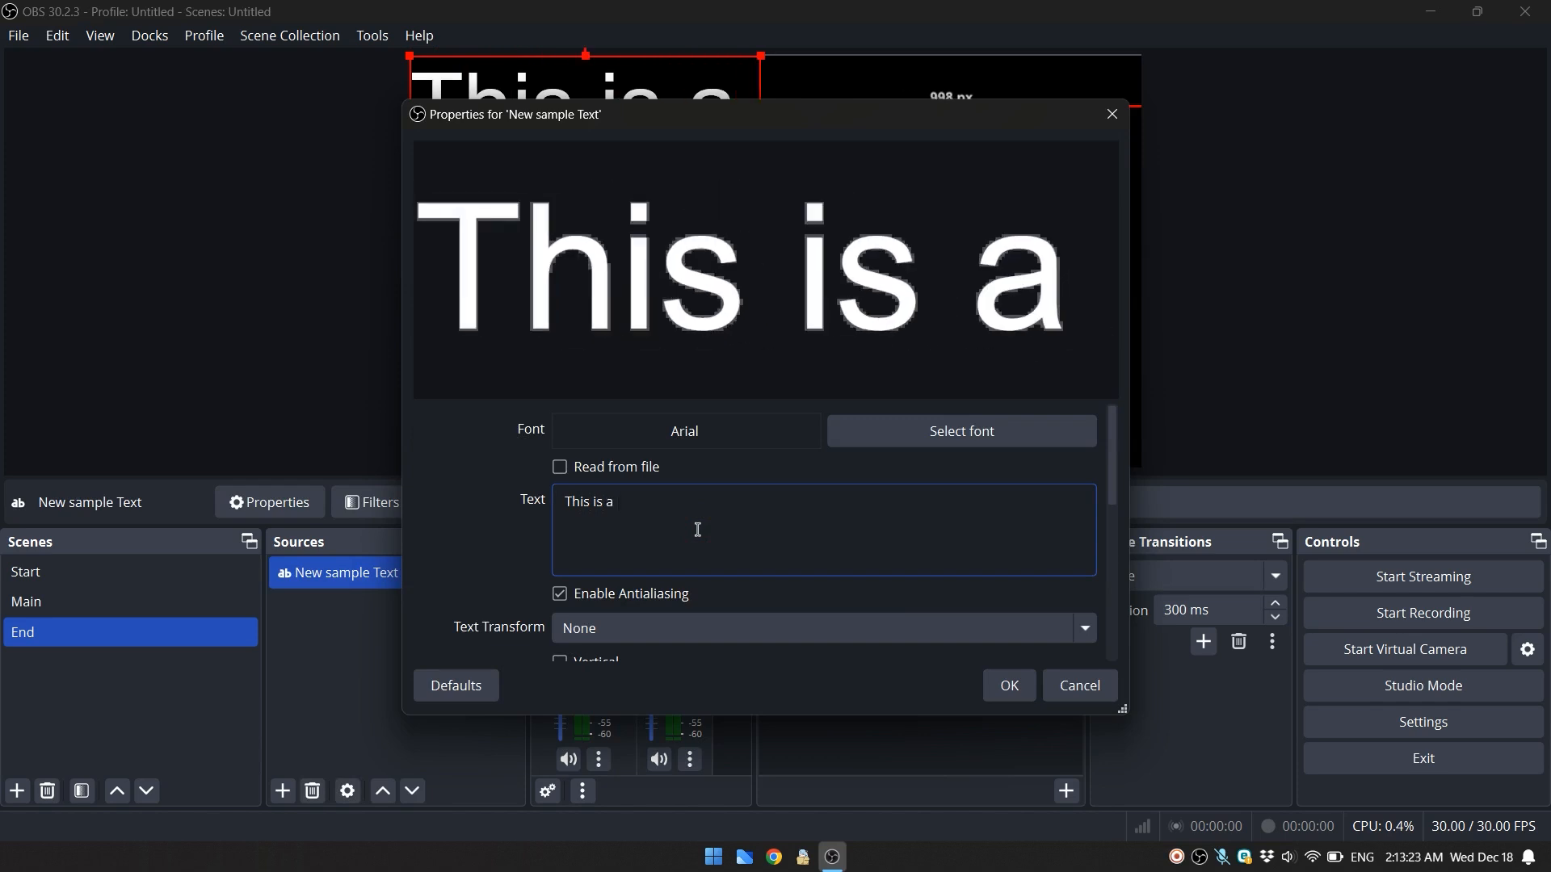
pyautogui.write('new t')
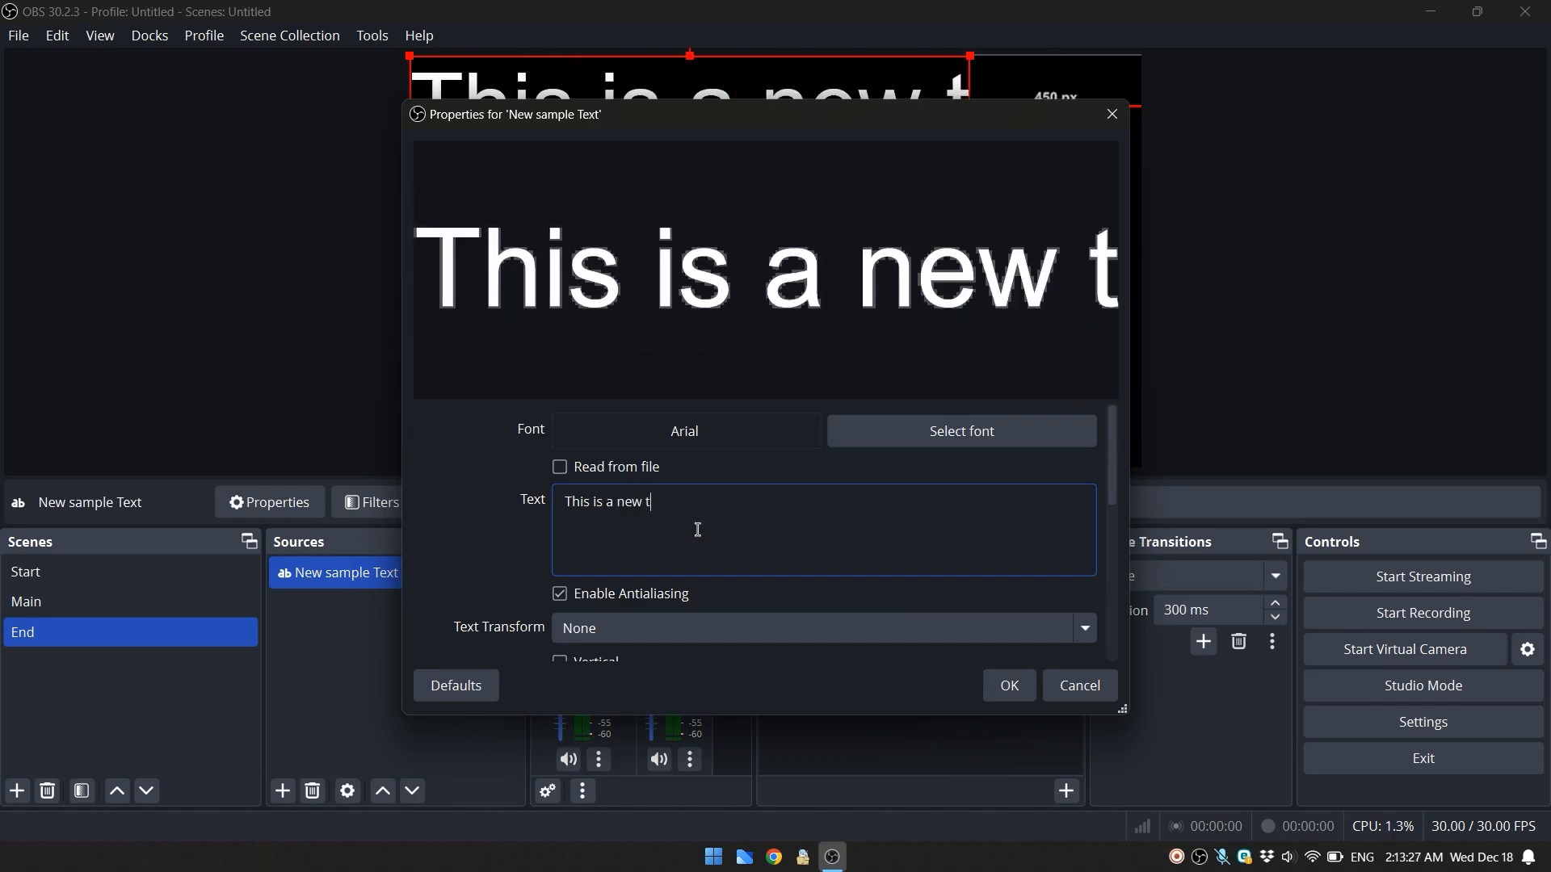
pyautogui.write('ext')
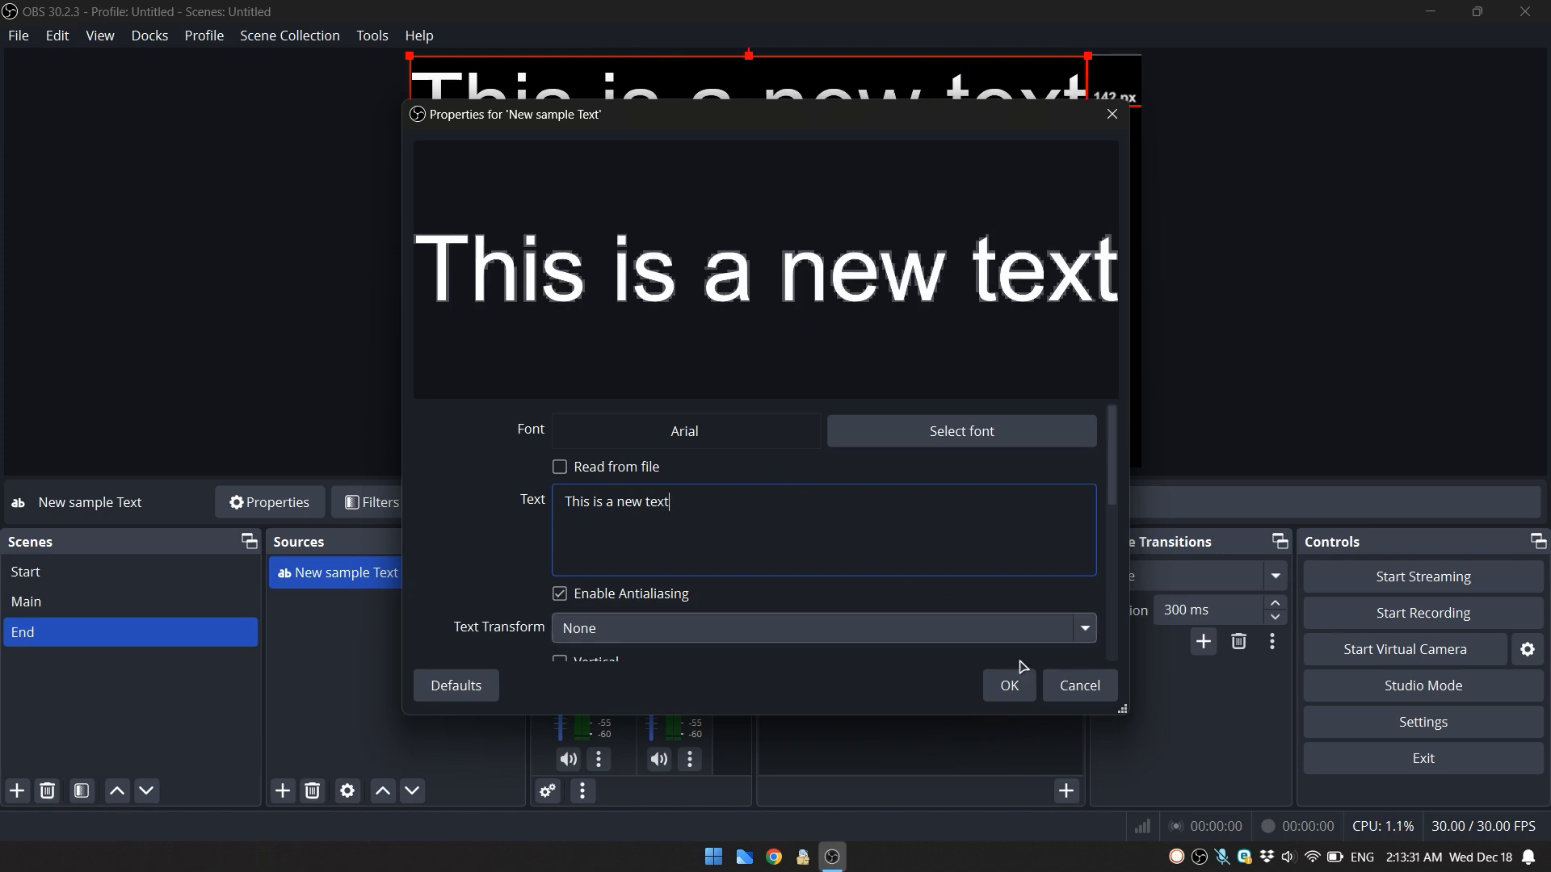
# - Set the font size of the New sample Text source to 150 and accept its properties
pyautogui.click(963, 431)
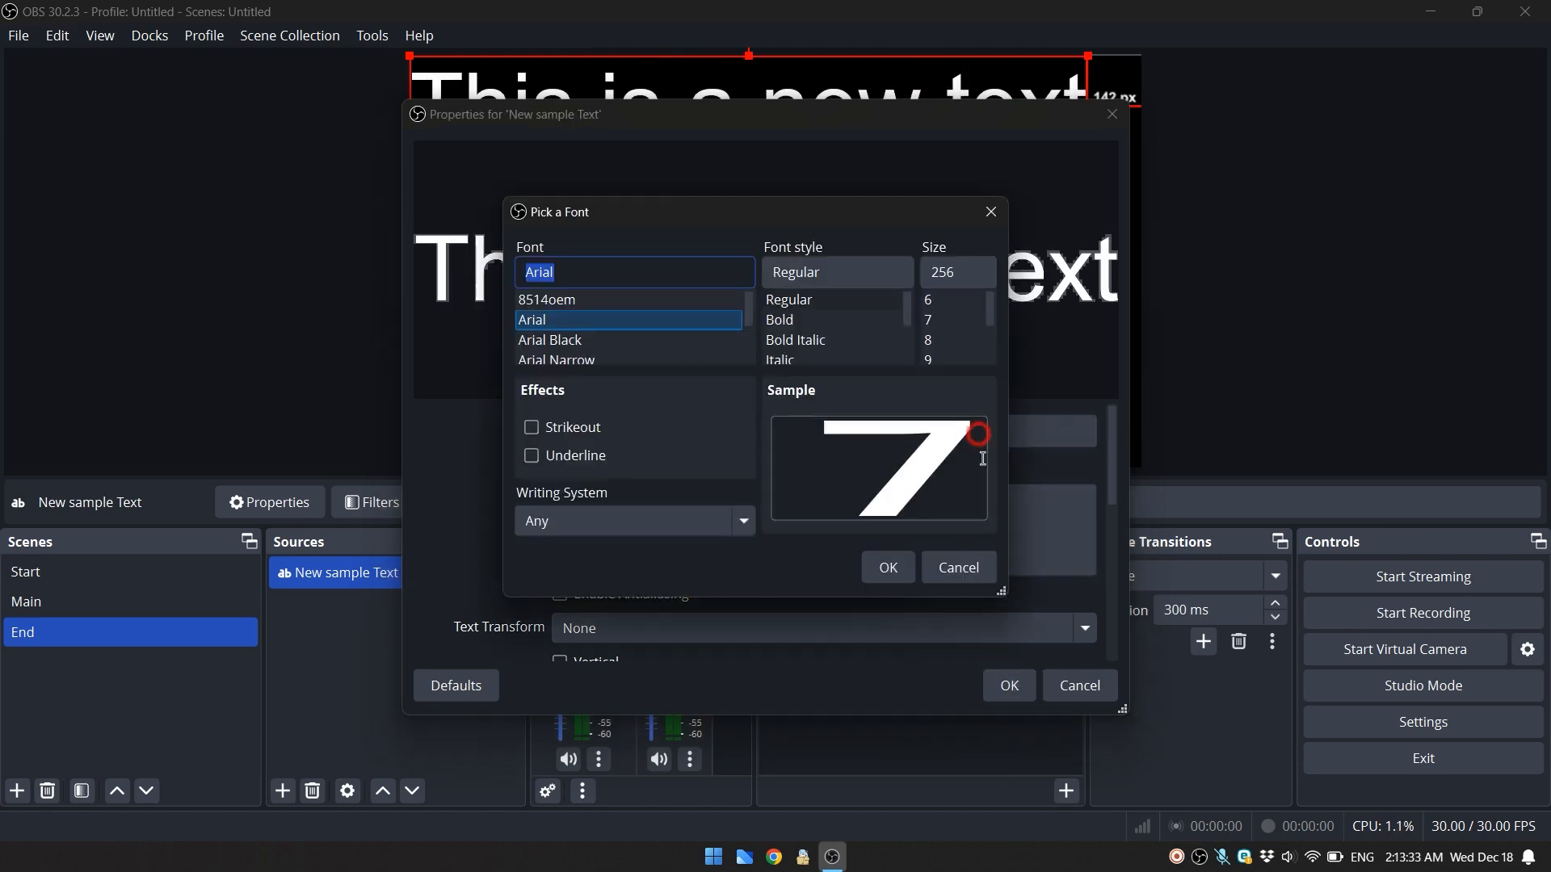
pyautogui.moveTo(956, 266); pyautogui.dragTo(929, 272)
pyautogui.write('150')
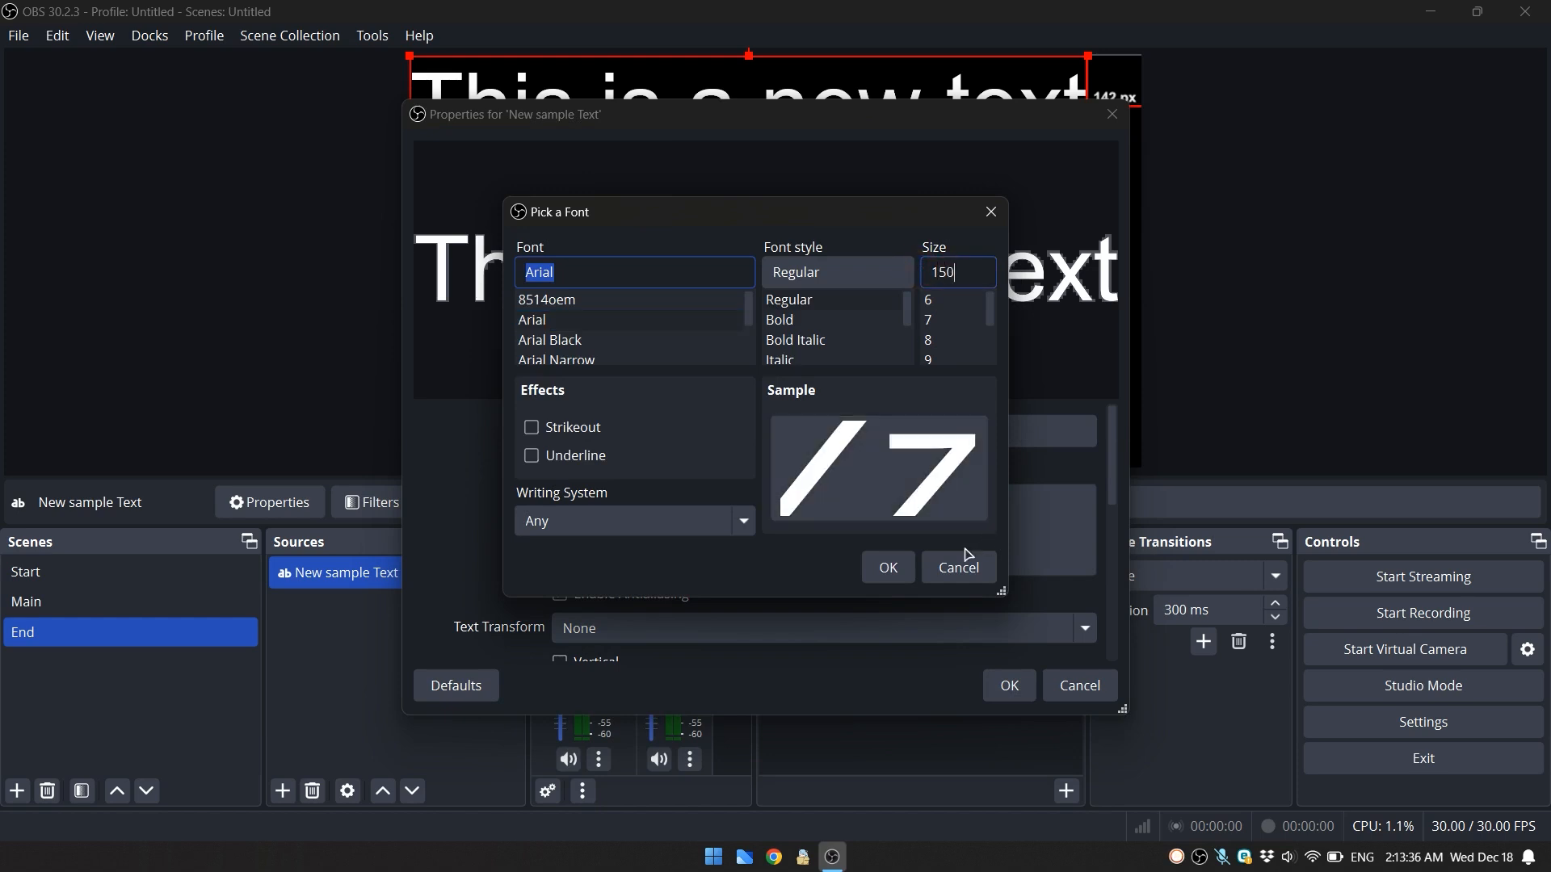
pyautogui.click(887, 567)
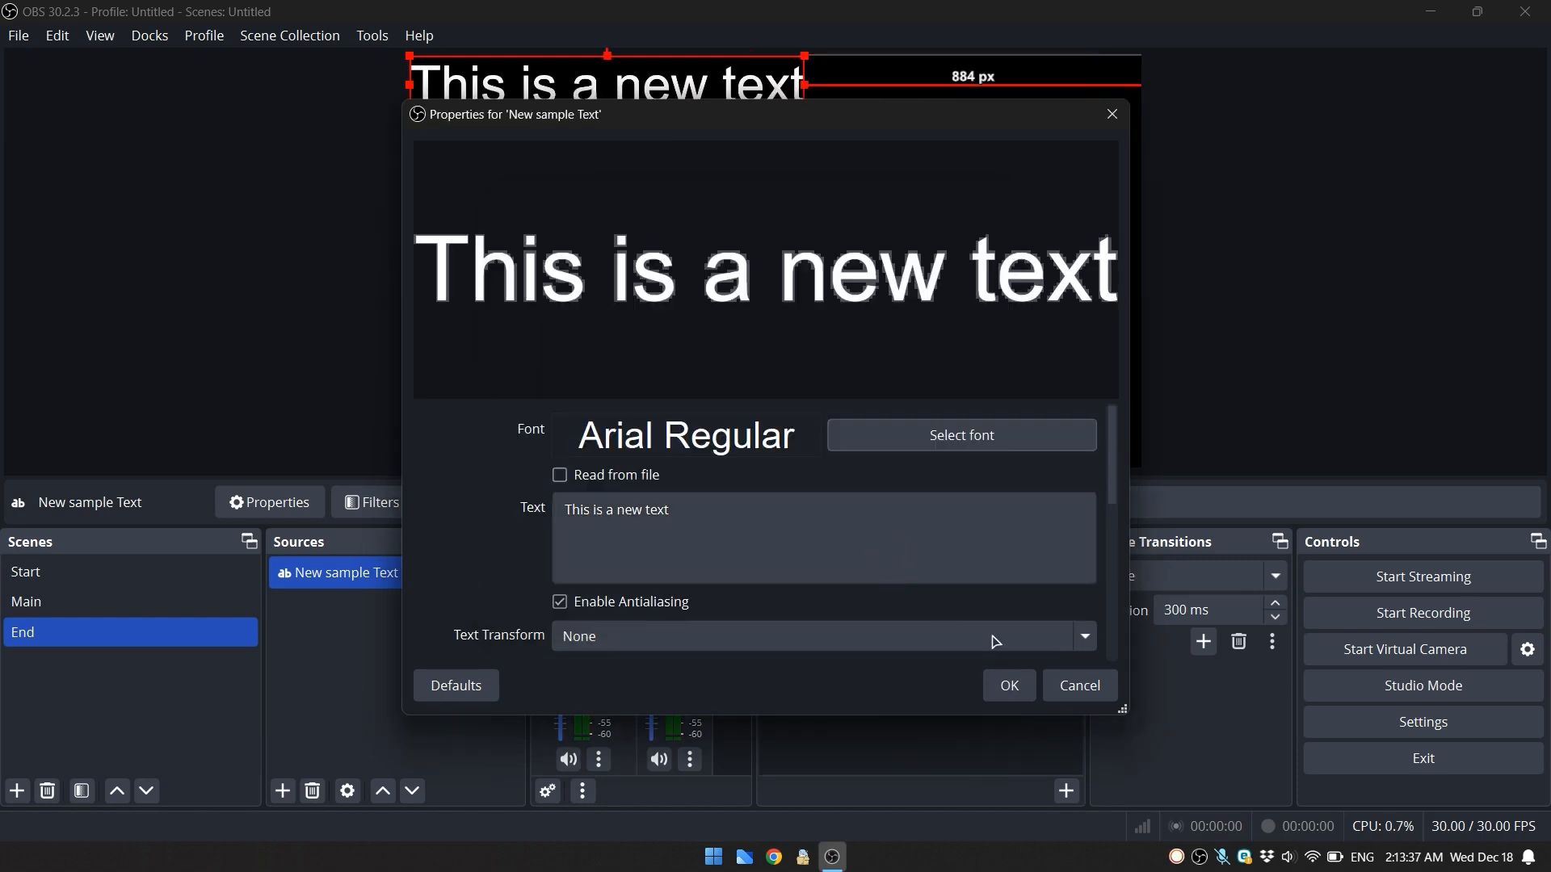
pyautogui.click(1010, 686)
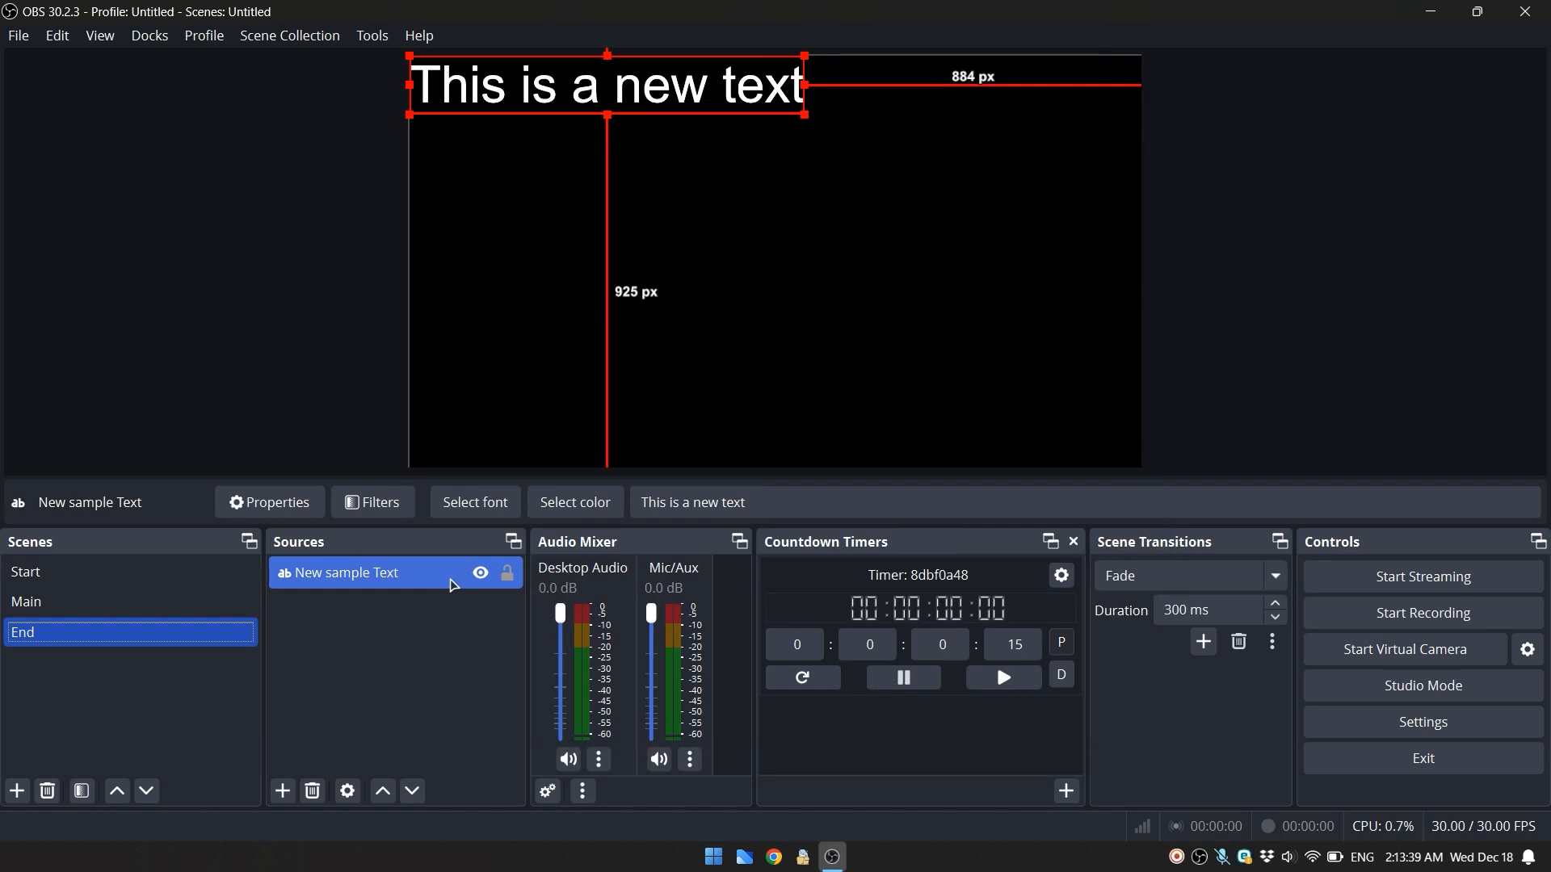
# - Center the New sample Text source on the screen and lock it in the End scene
pyautogui.rightClick(433, 579)
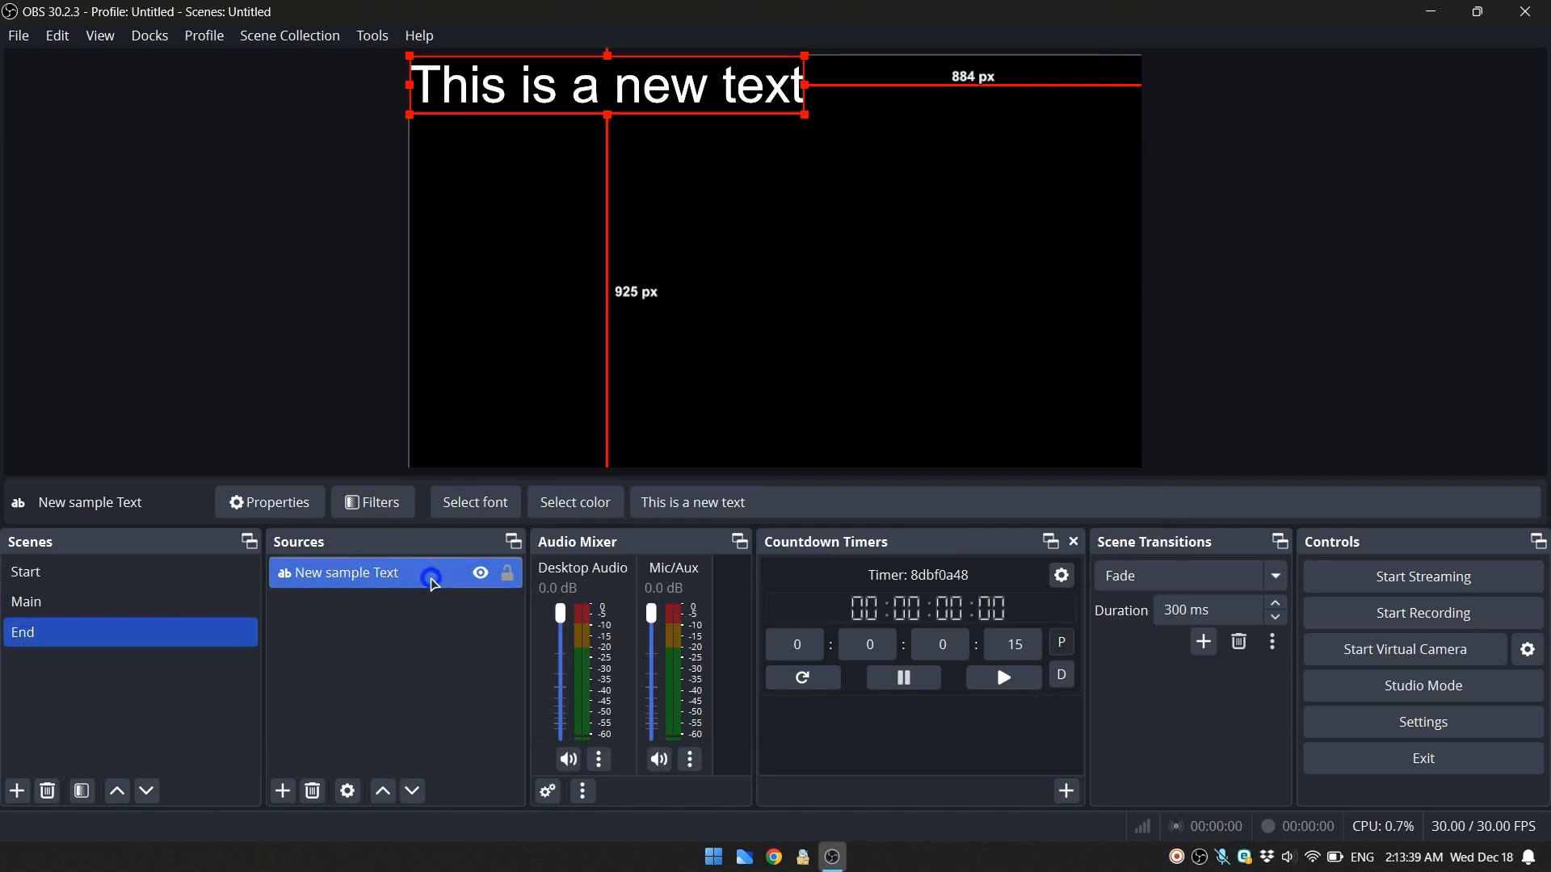
pyautogui.moveTo(565, 353)
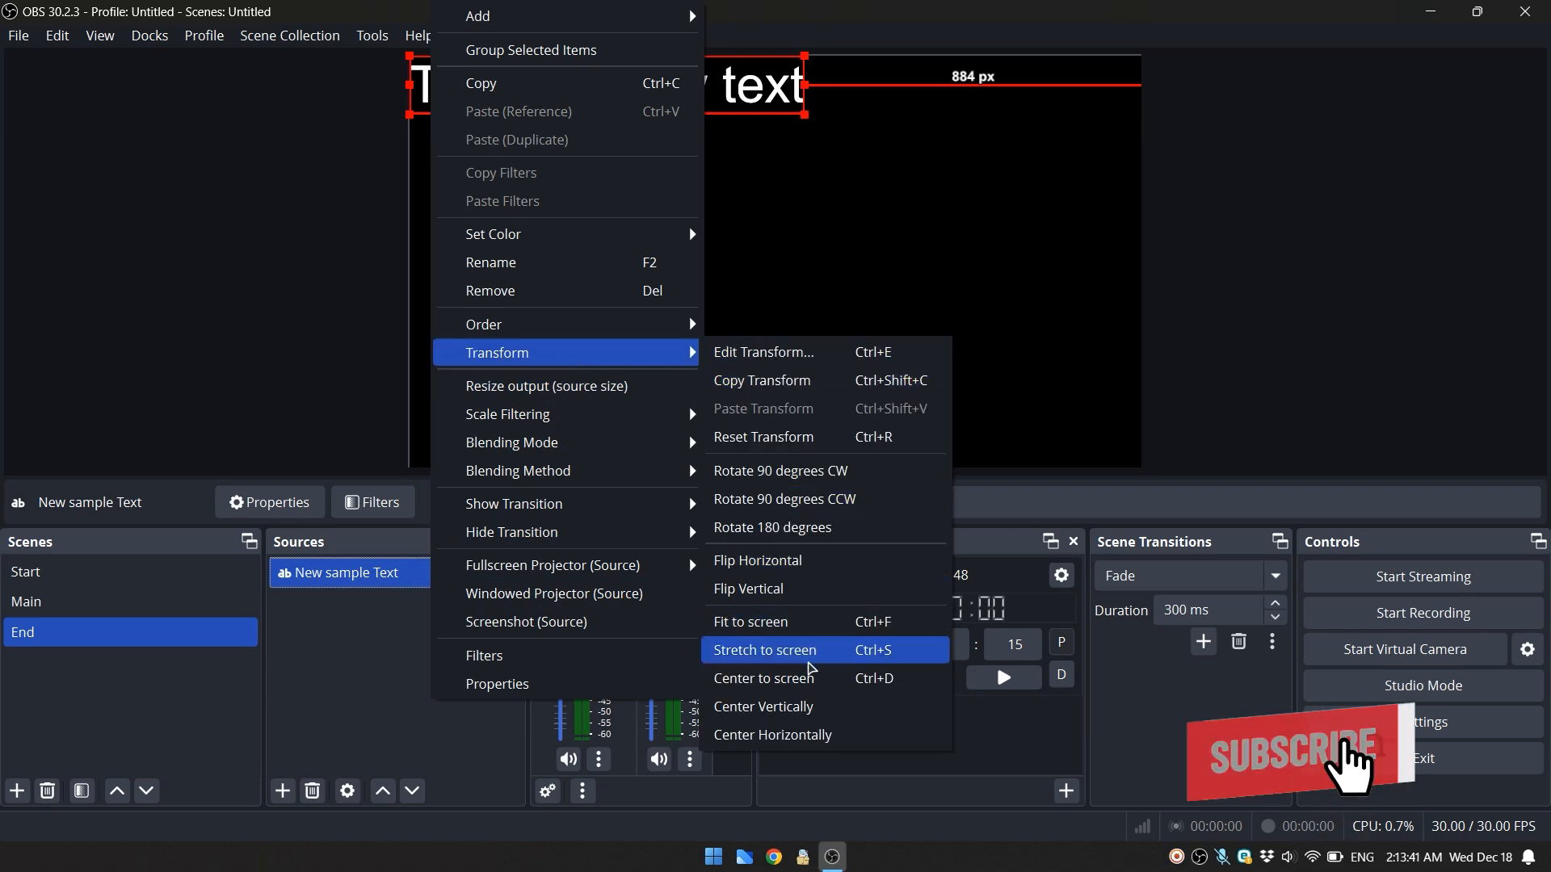
pyautogui.click(764, 678)
pyautogui.click(369, 638)
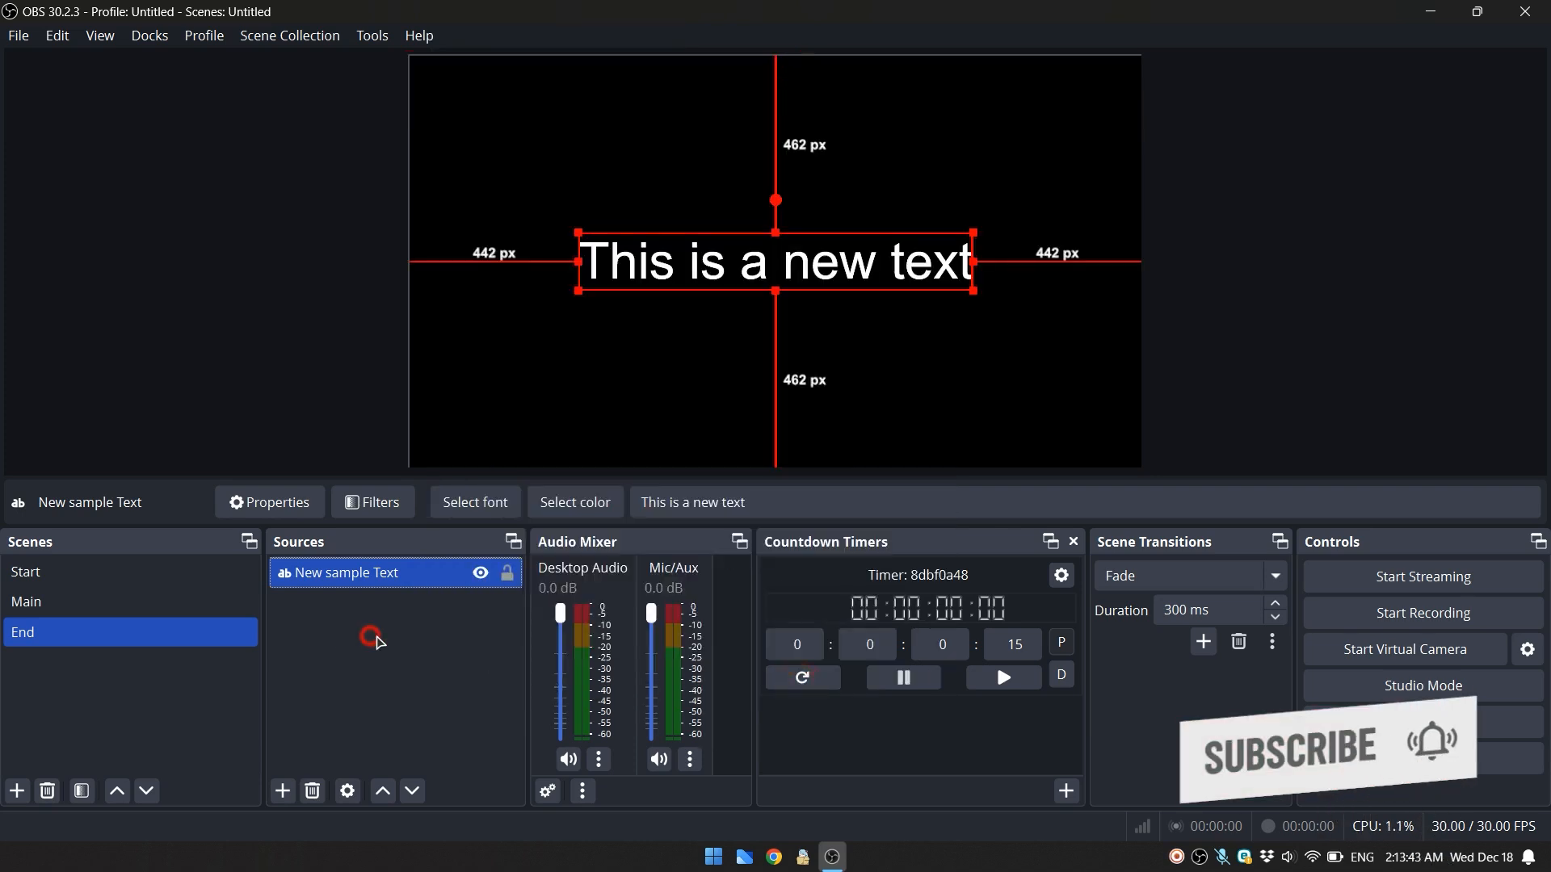
pyautogui.click(506, 572)
pyautogui.click(475, 627)
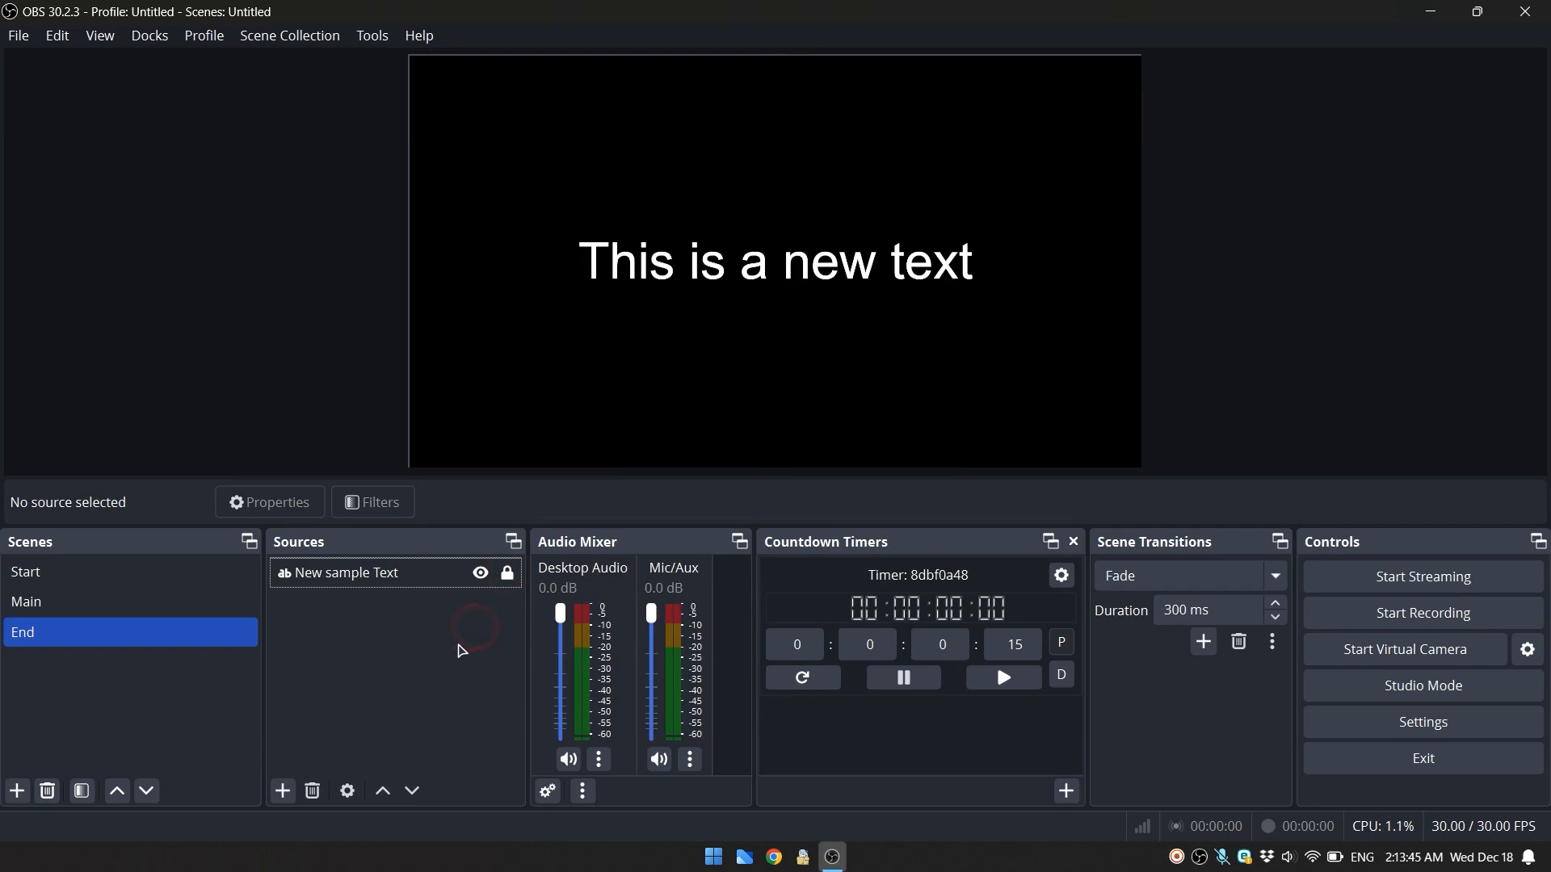
pyautogui.click(29, 638)
pyautogui.click(329, 663)
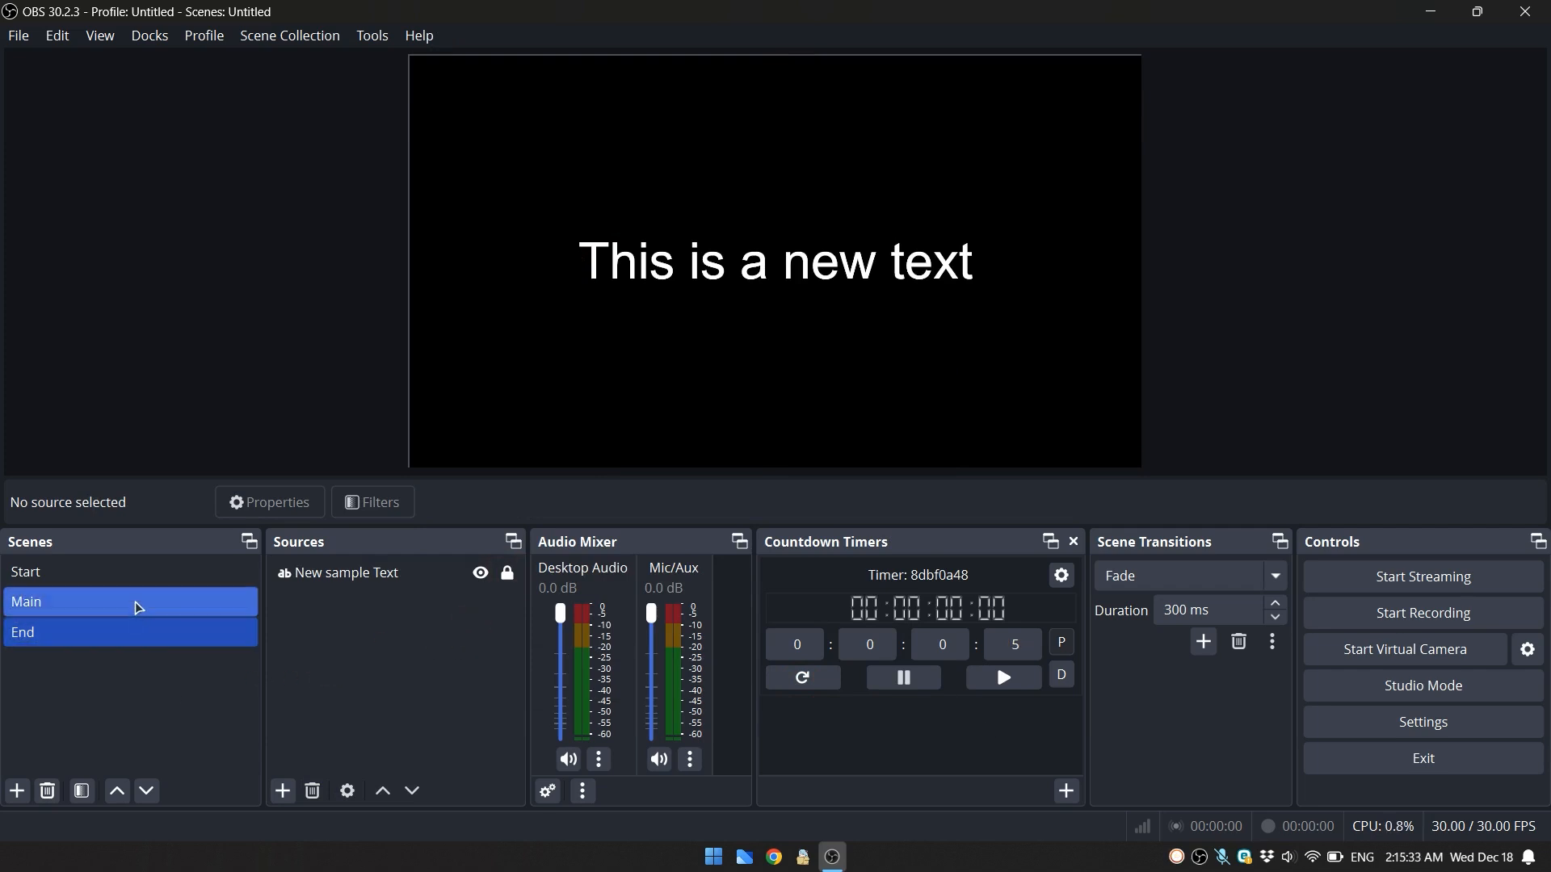
# - Switch to the Main scene and keep End as the scene to show when the timer finishes
pyautogui.click(138, 608)
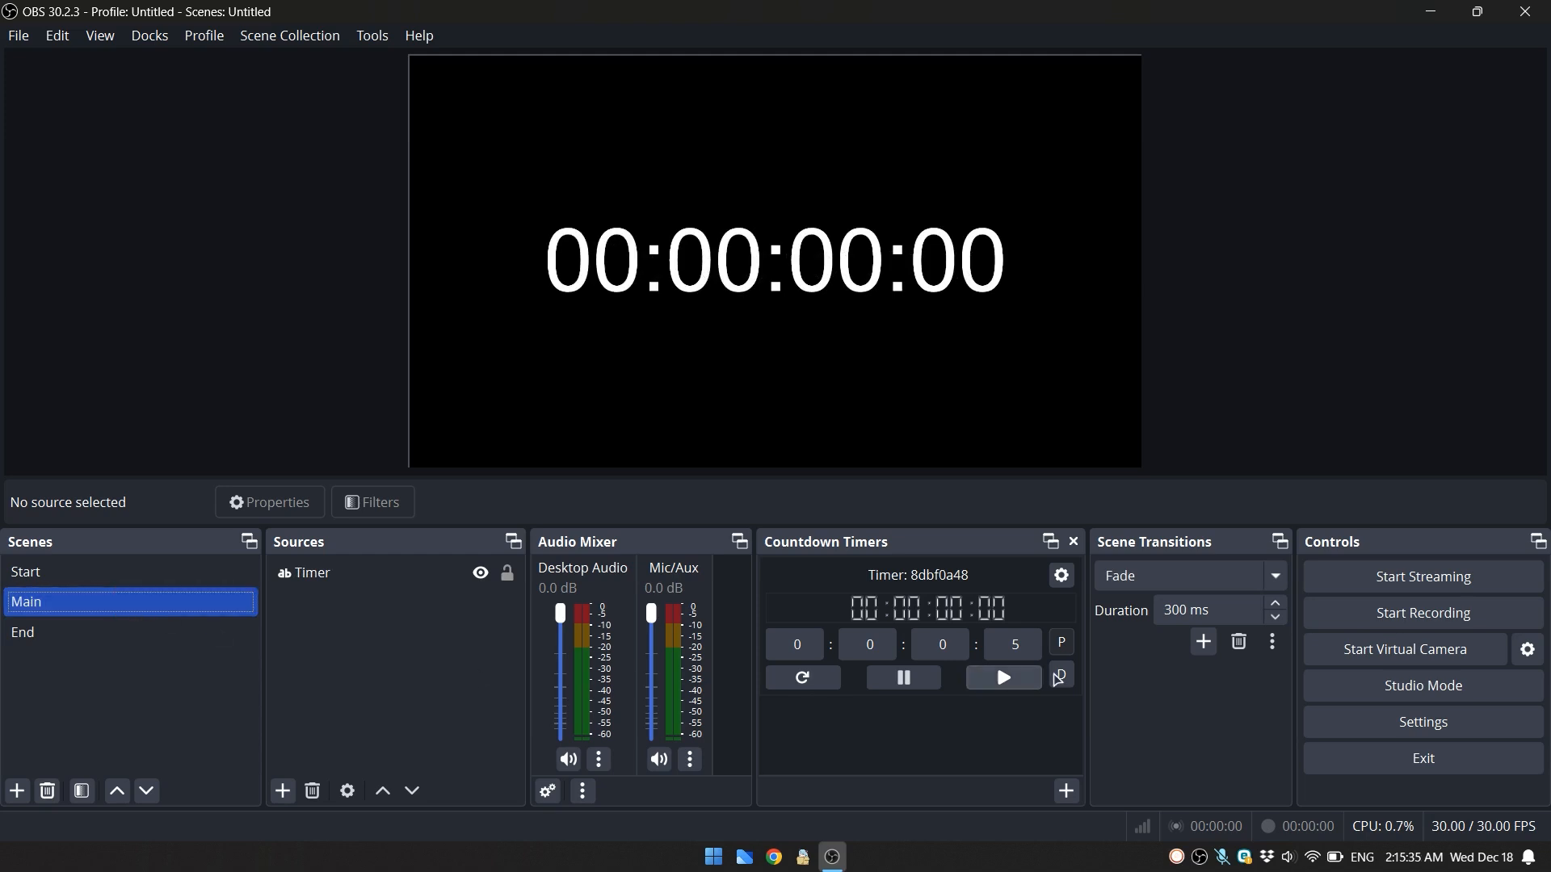
pyautogui.click(1061, 575)
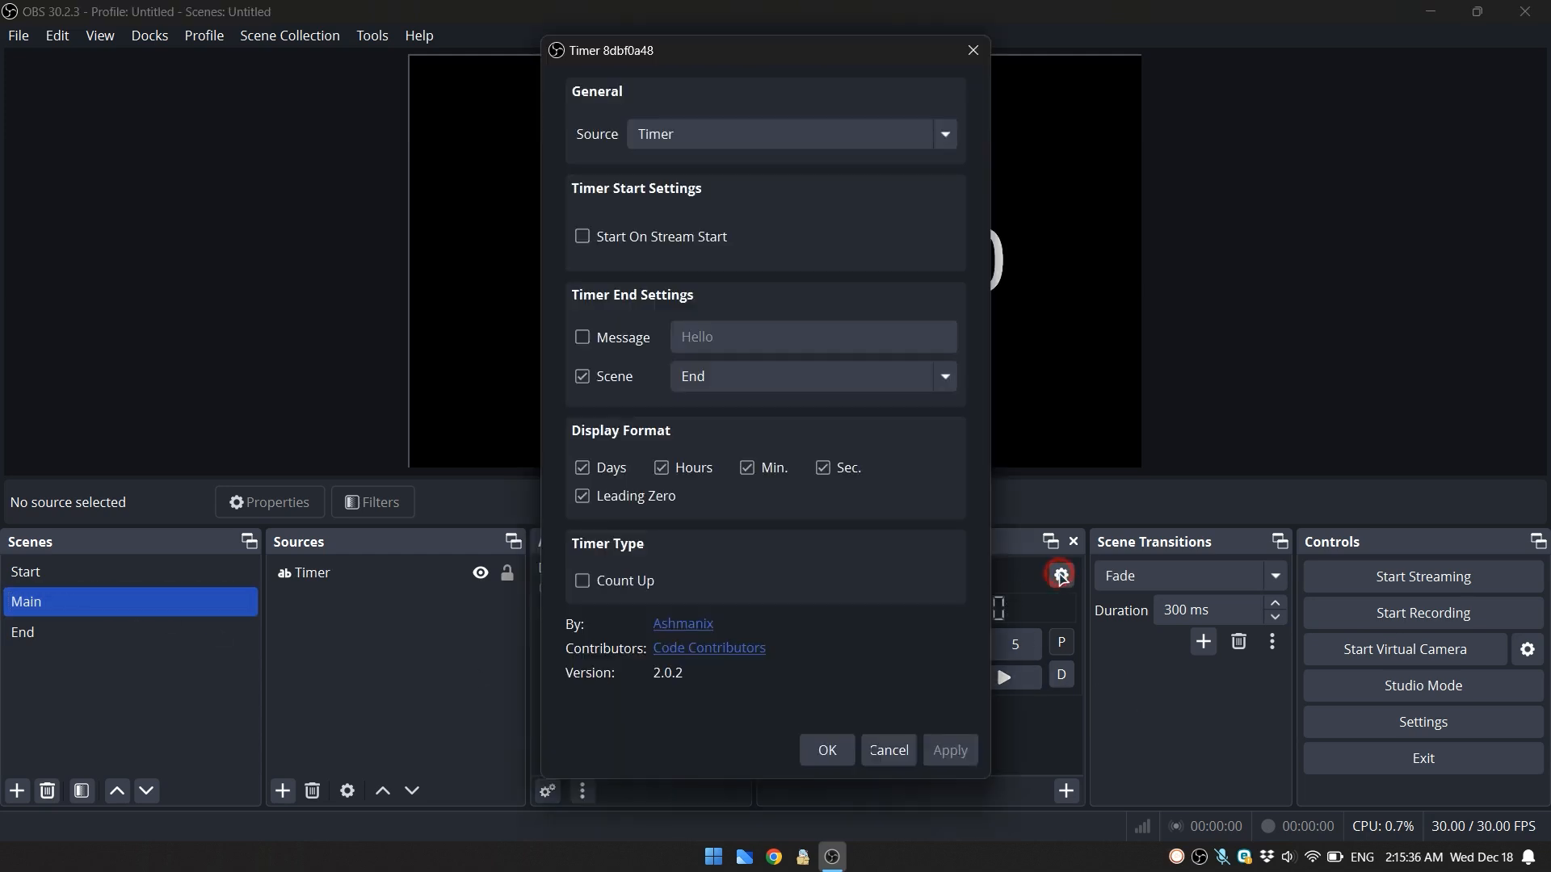
pyautogui.click(736, 390)
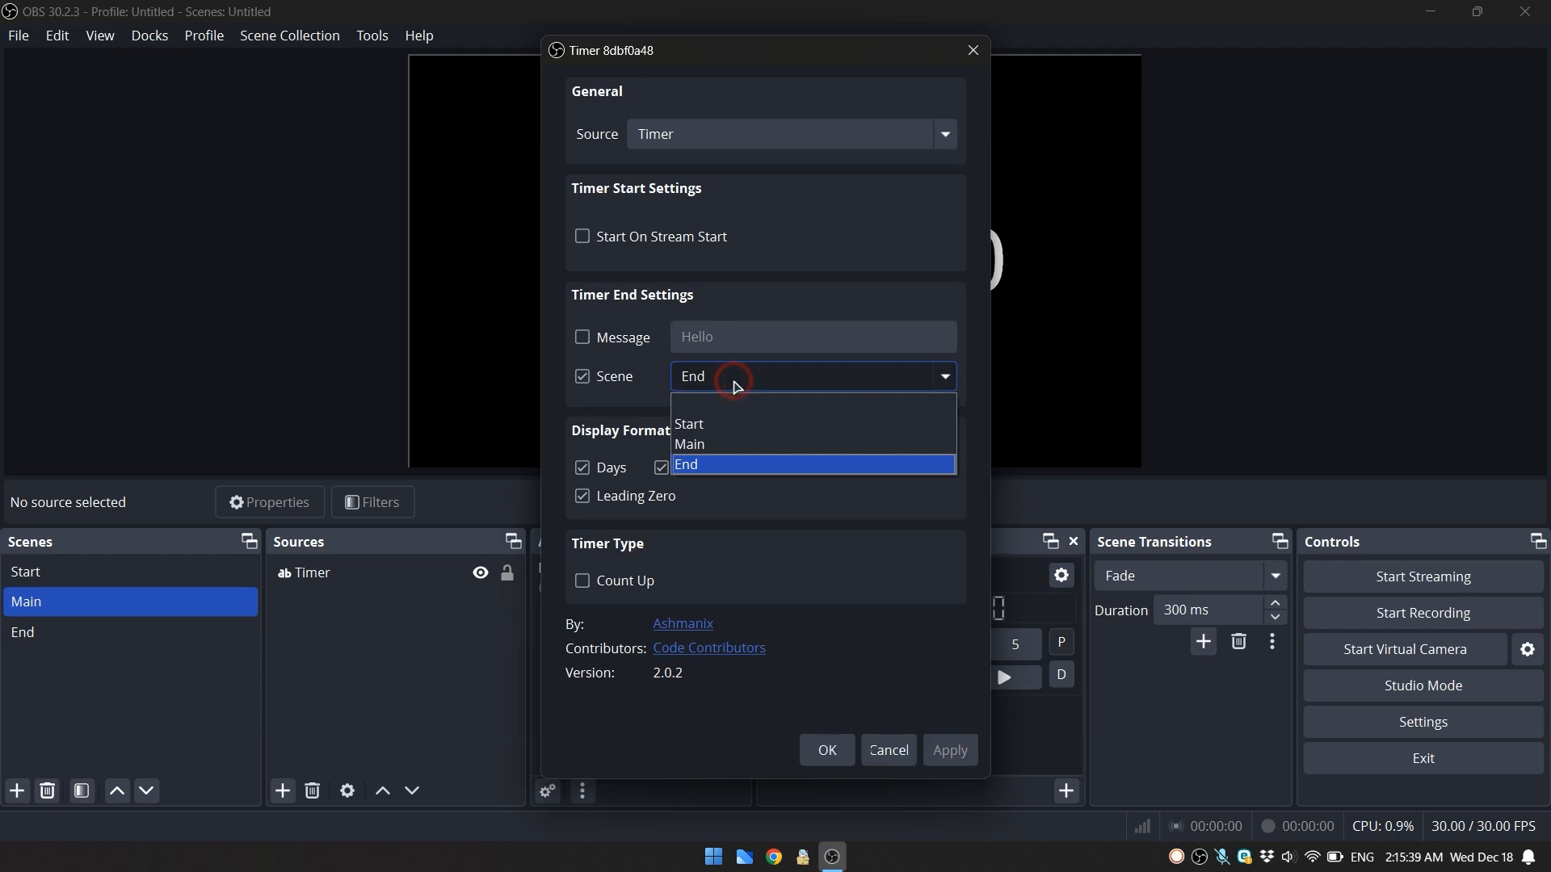
pyautogui.click(742, 377)
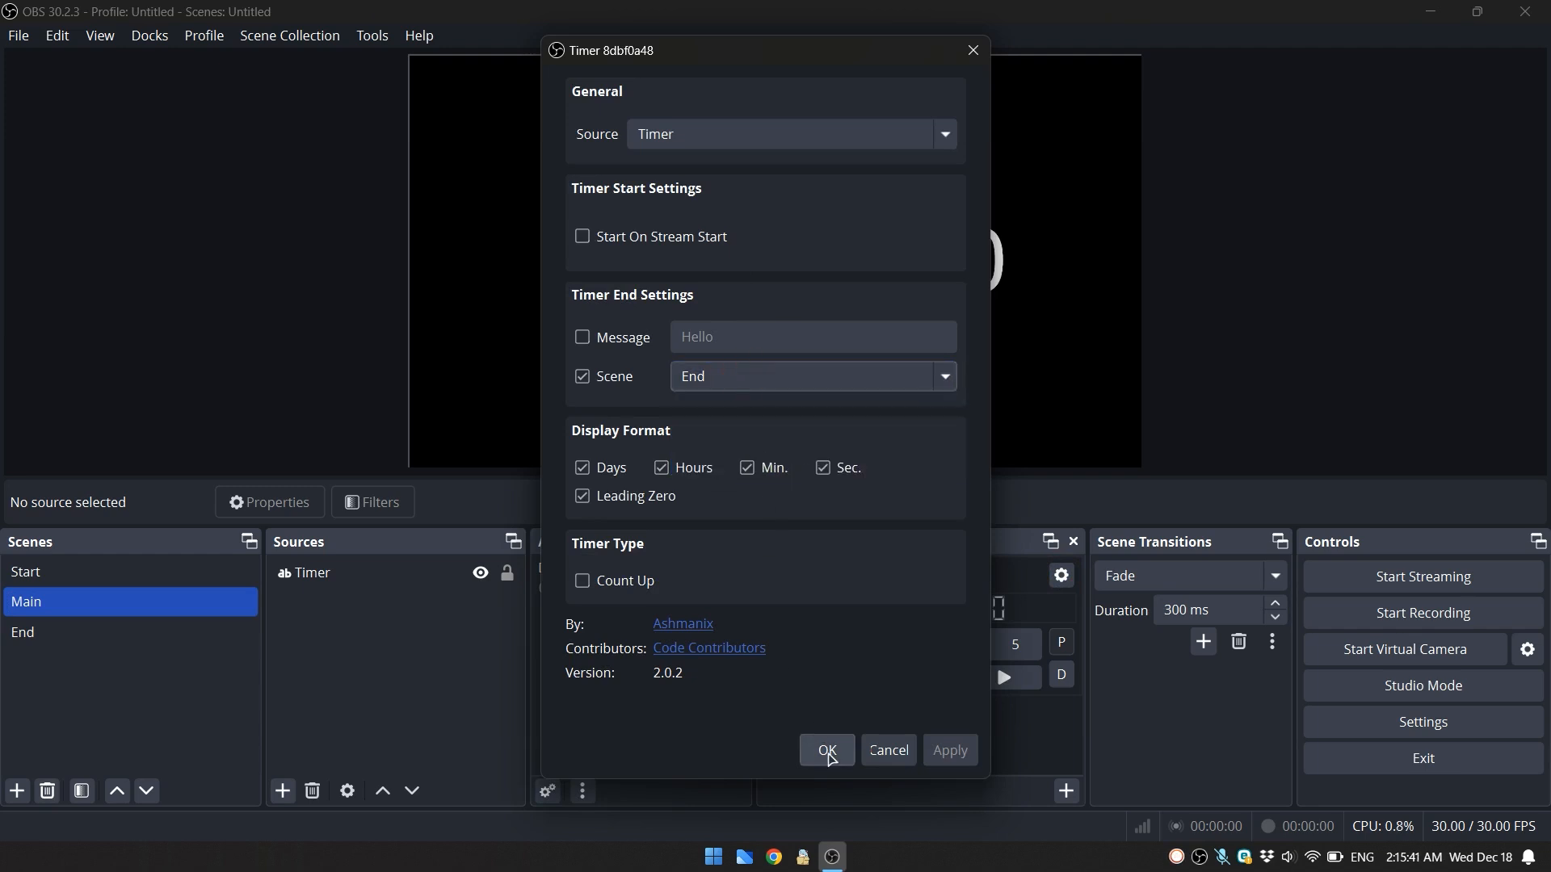
pyautogui.click(825, 750)
# - Set the countdown to 7 seconds, reset and run it to the end, and return to the Main scene
pyautogui.click(818, 686)
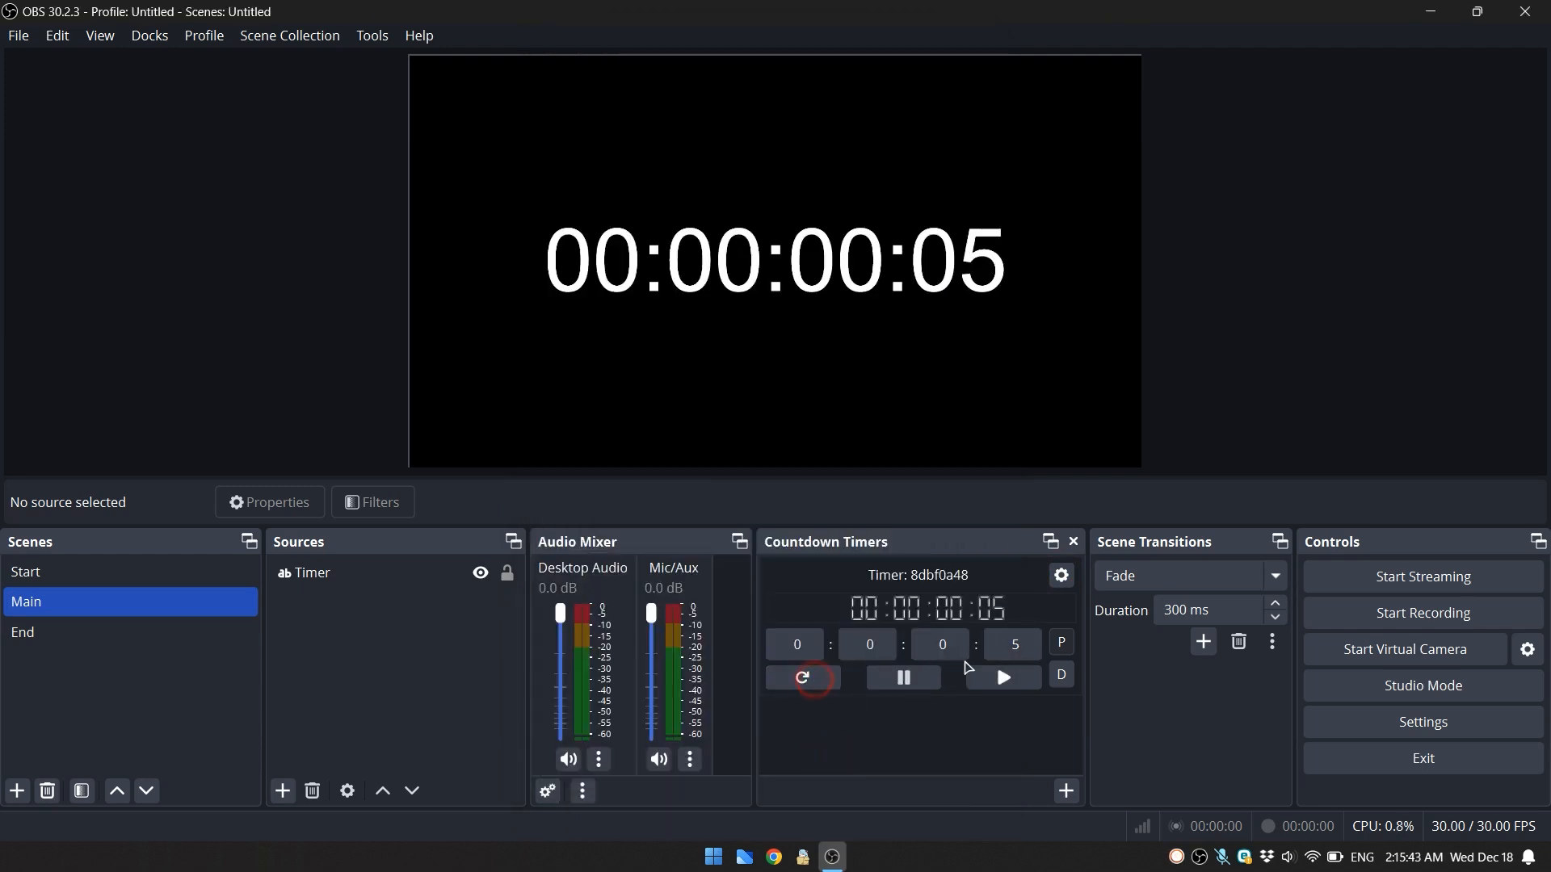
pyautogui.doubleClick(1026, 642)
pyautogui.write('7')
pyautogui.click(839, 682)
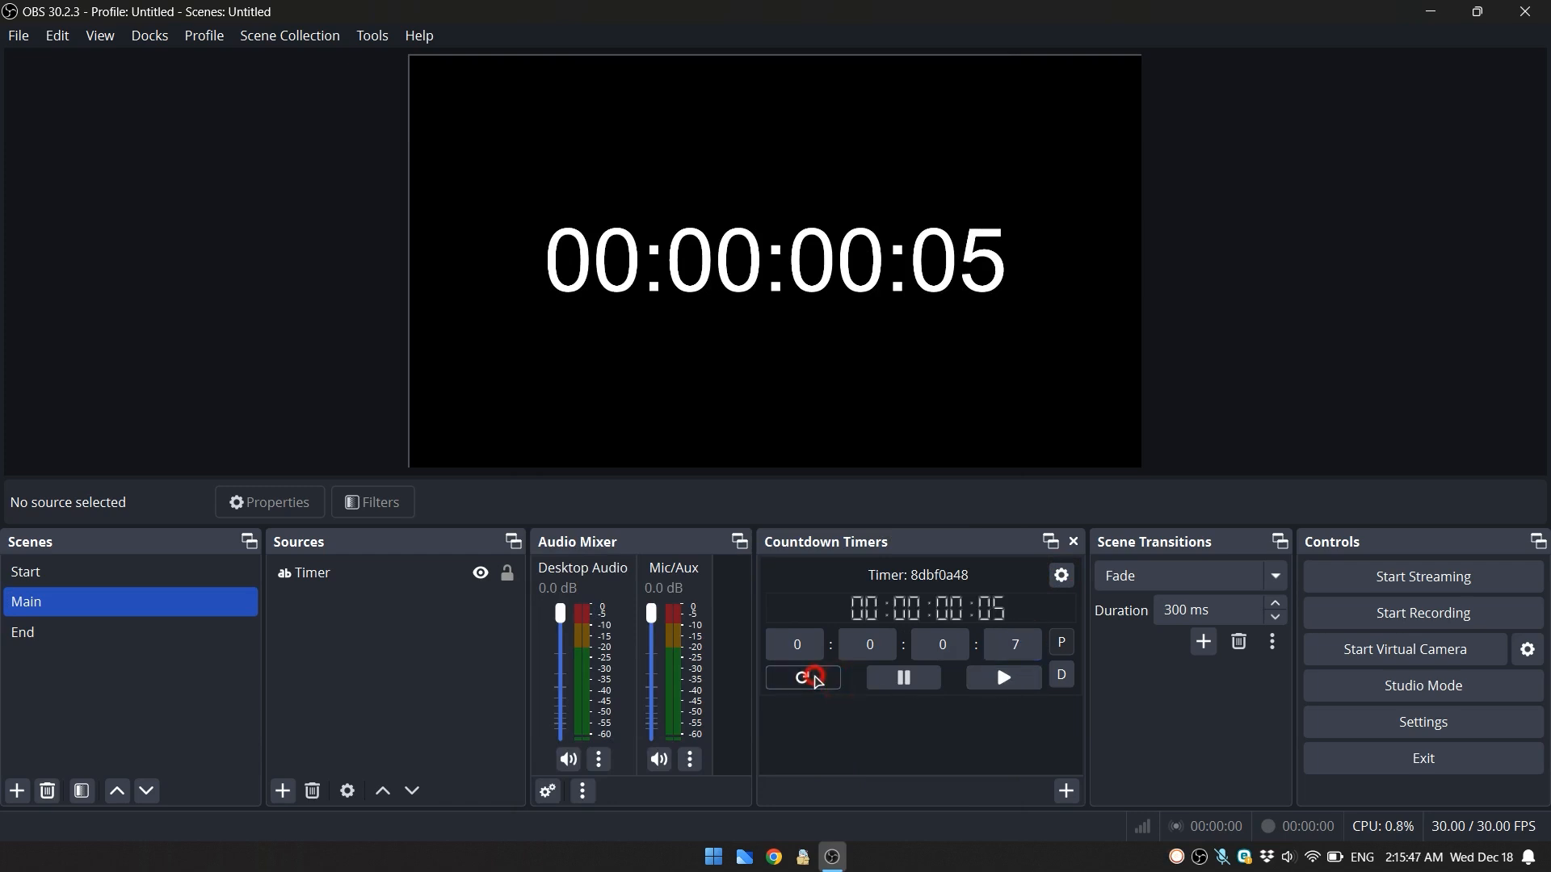
pyautogui.click(1005, 681)
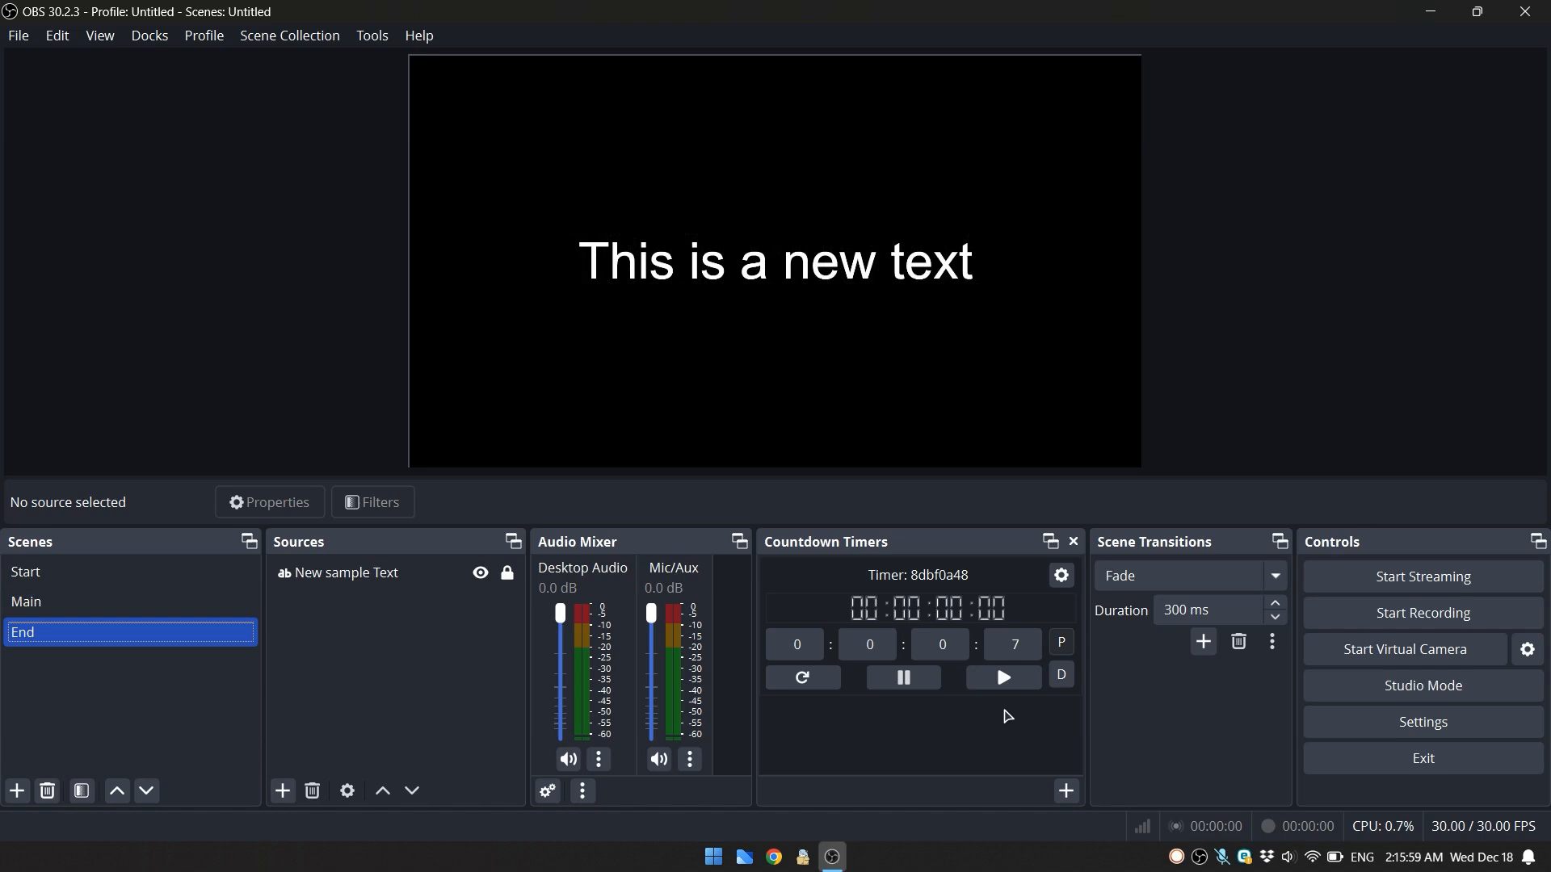
pyautogui.click(992, 731)
pyautogui.click(76, 602)
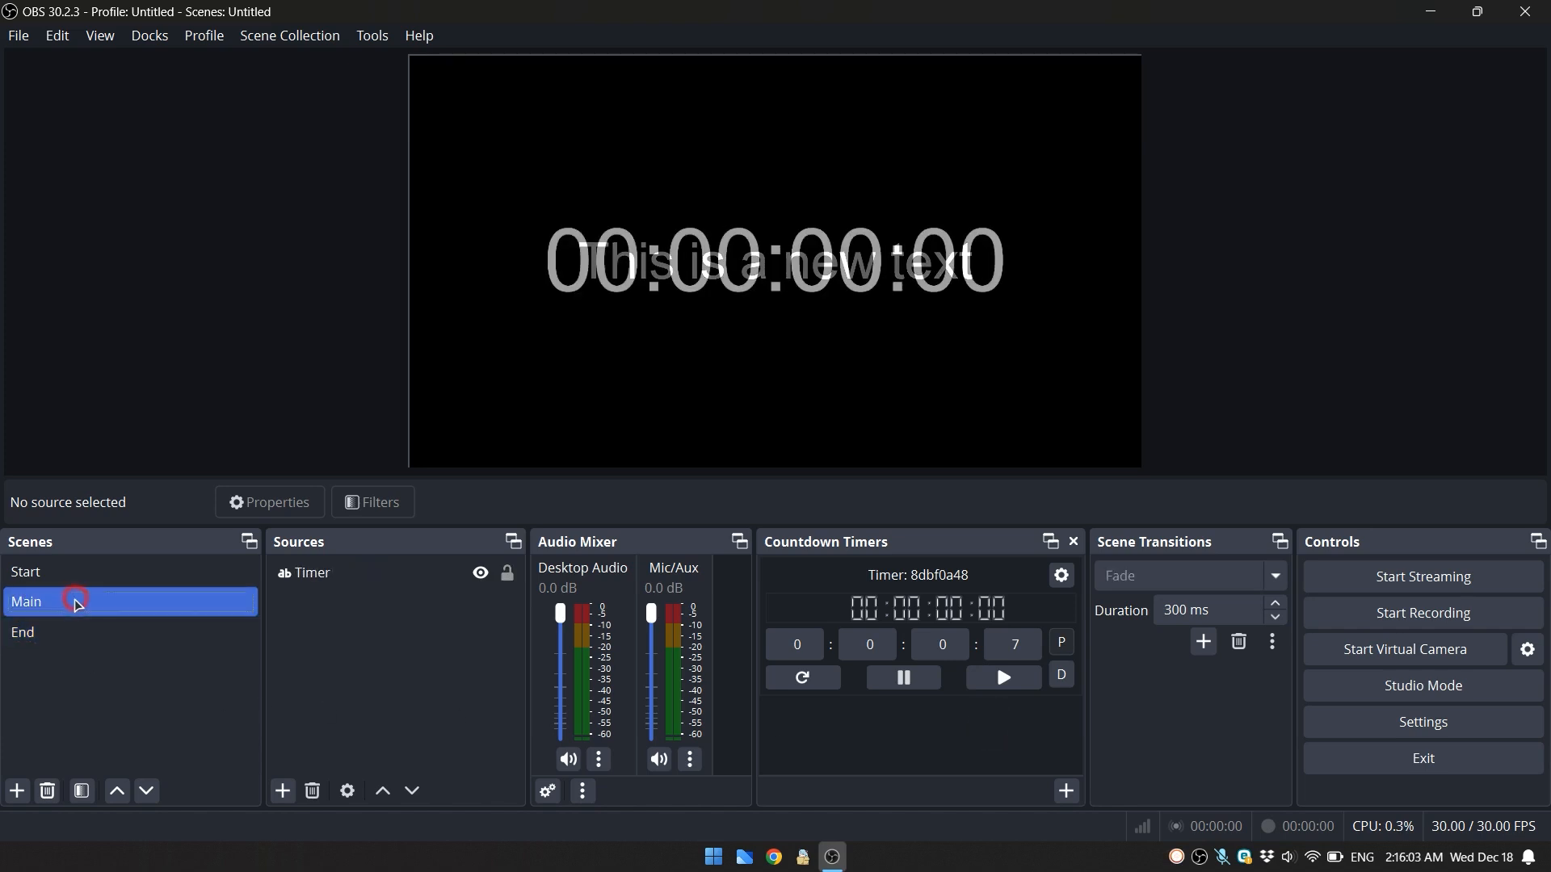
# - Try Bahnschrift SemiLight Condensed at size 12 and the underline effect on the Timer text source, then discard the changes
pyautogui.click(339, 577)
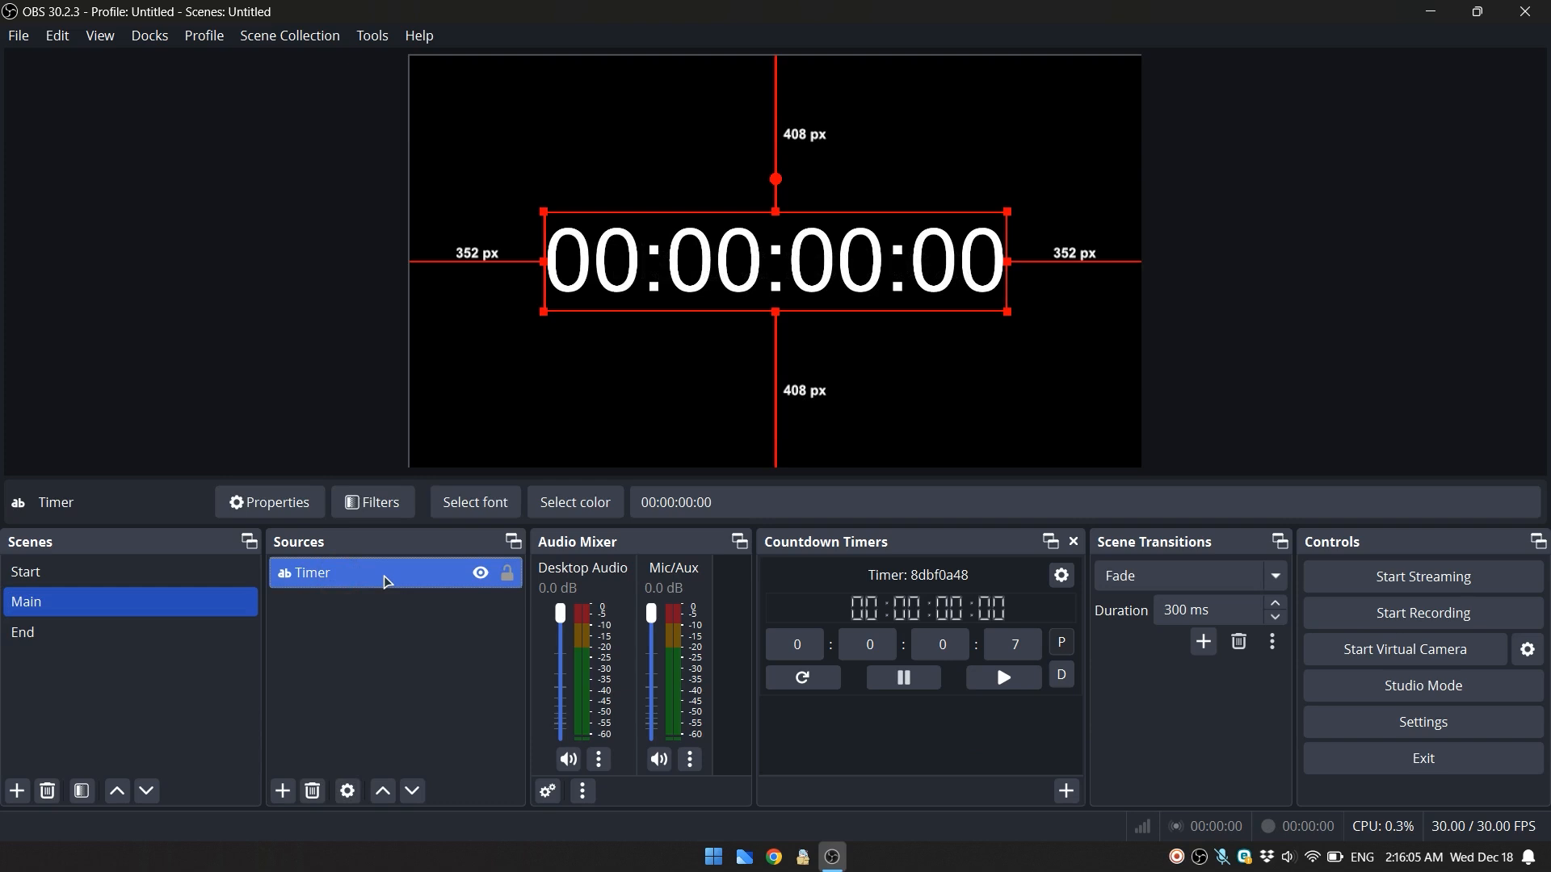
pyautogui.doubleClick(388, 582)
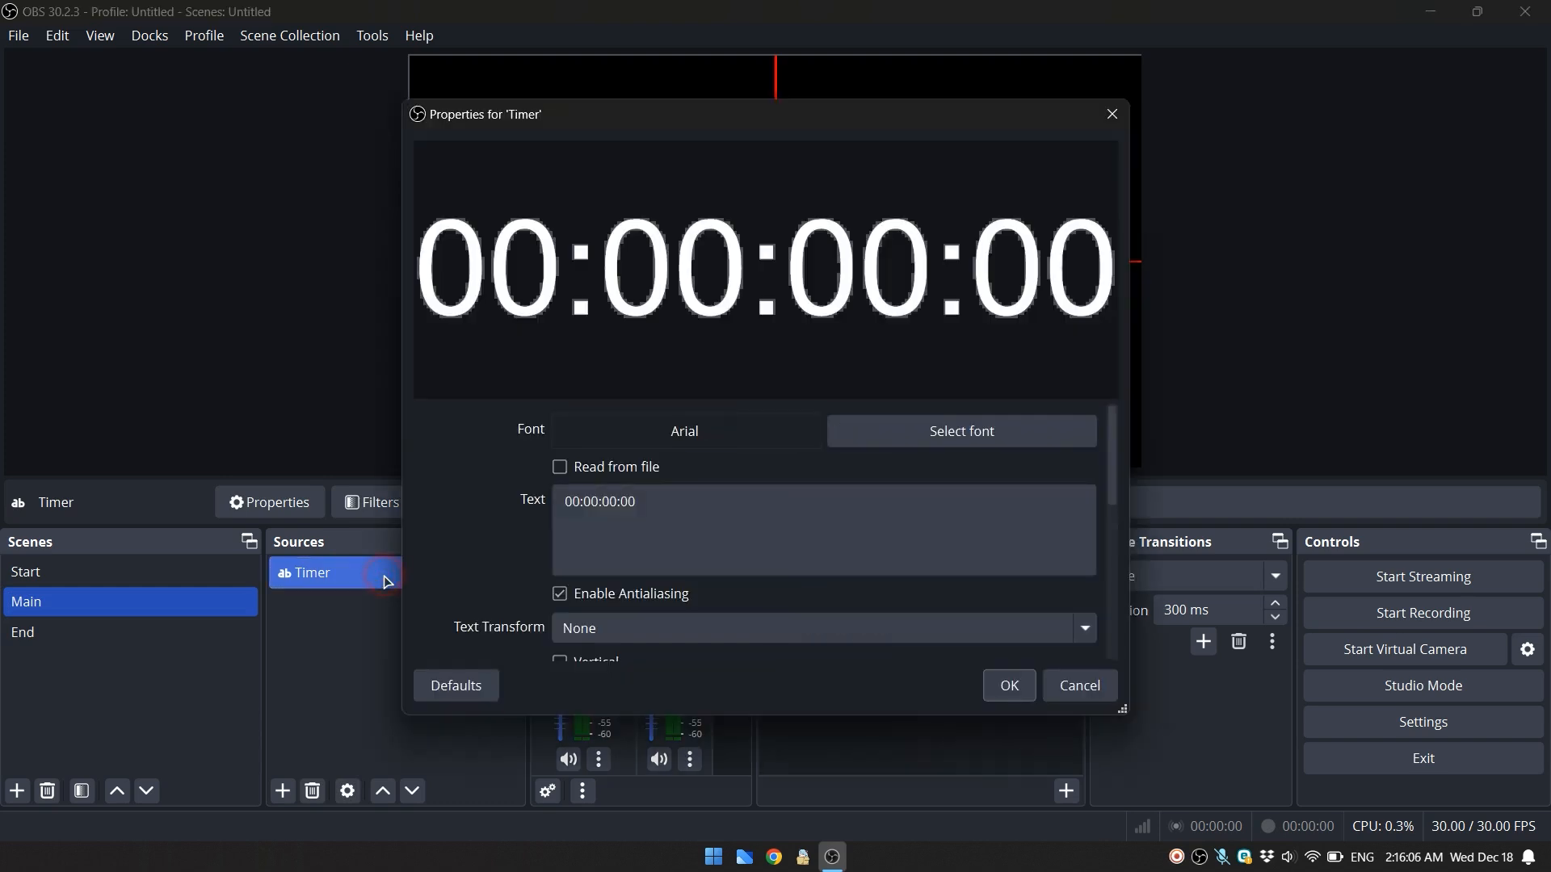
pyautogui.click(942, 433)
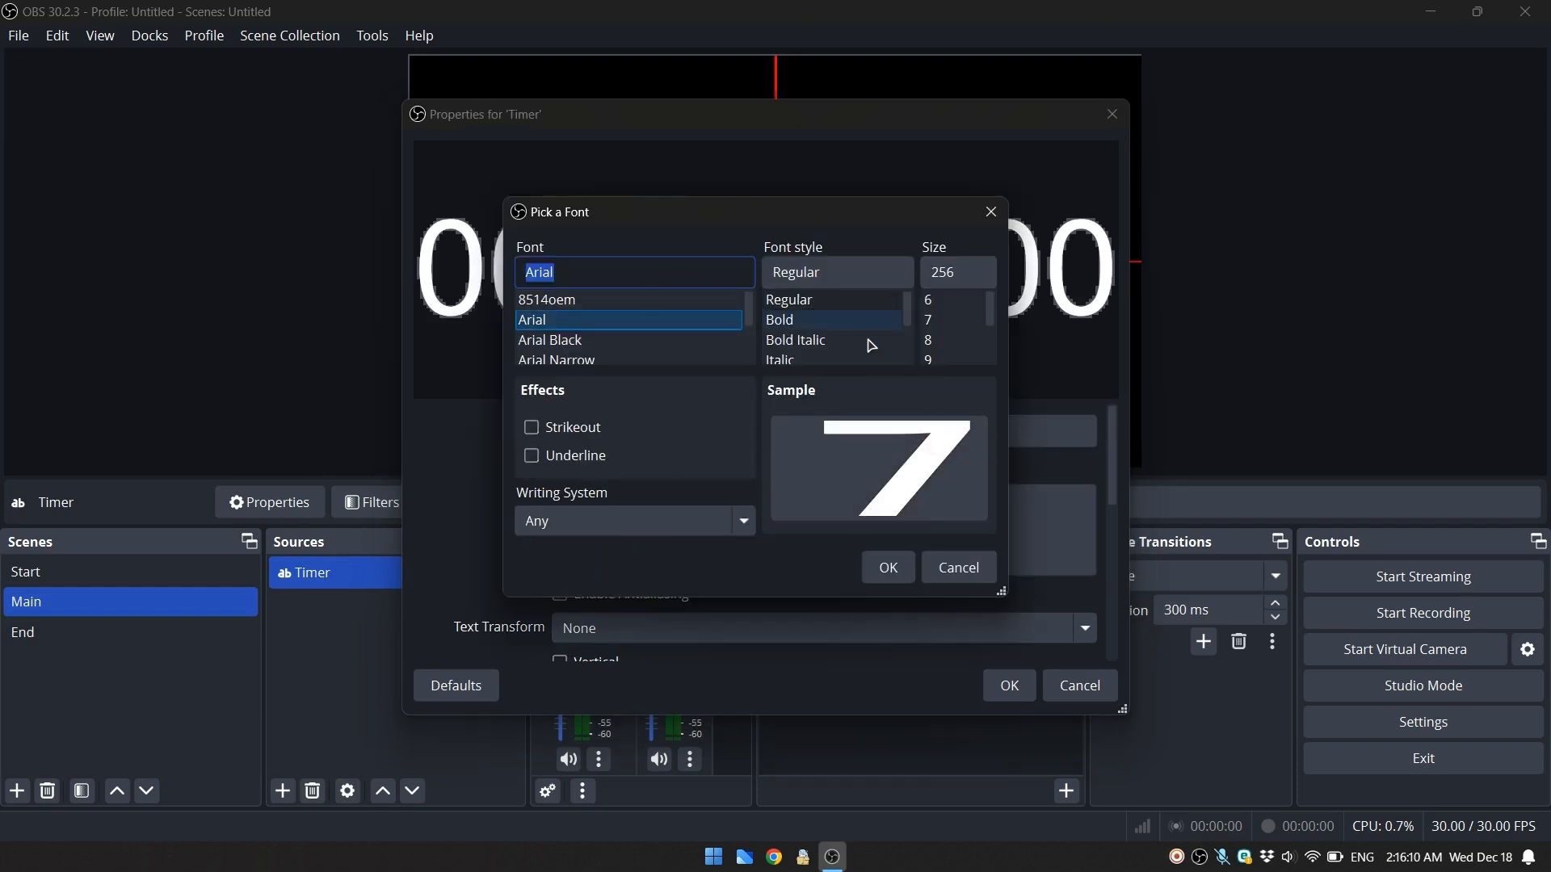
pyautogui.moveTo(681, 216); pyautogui.dragTo(827, 336)
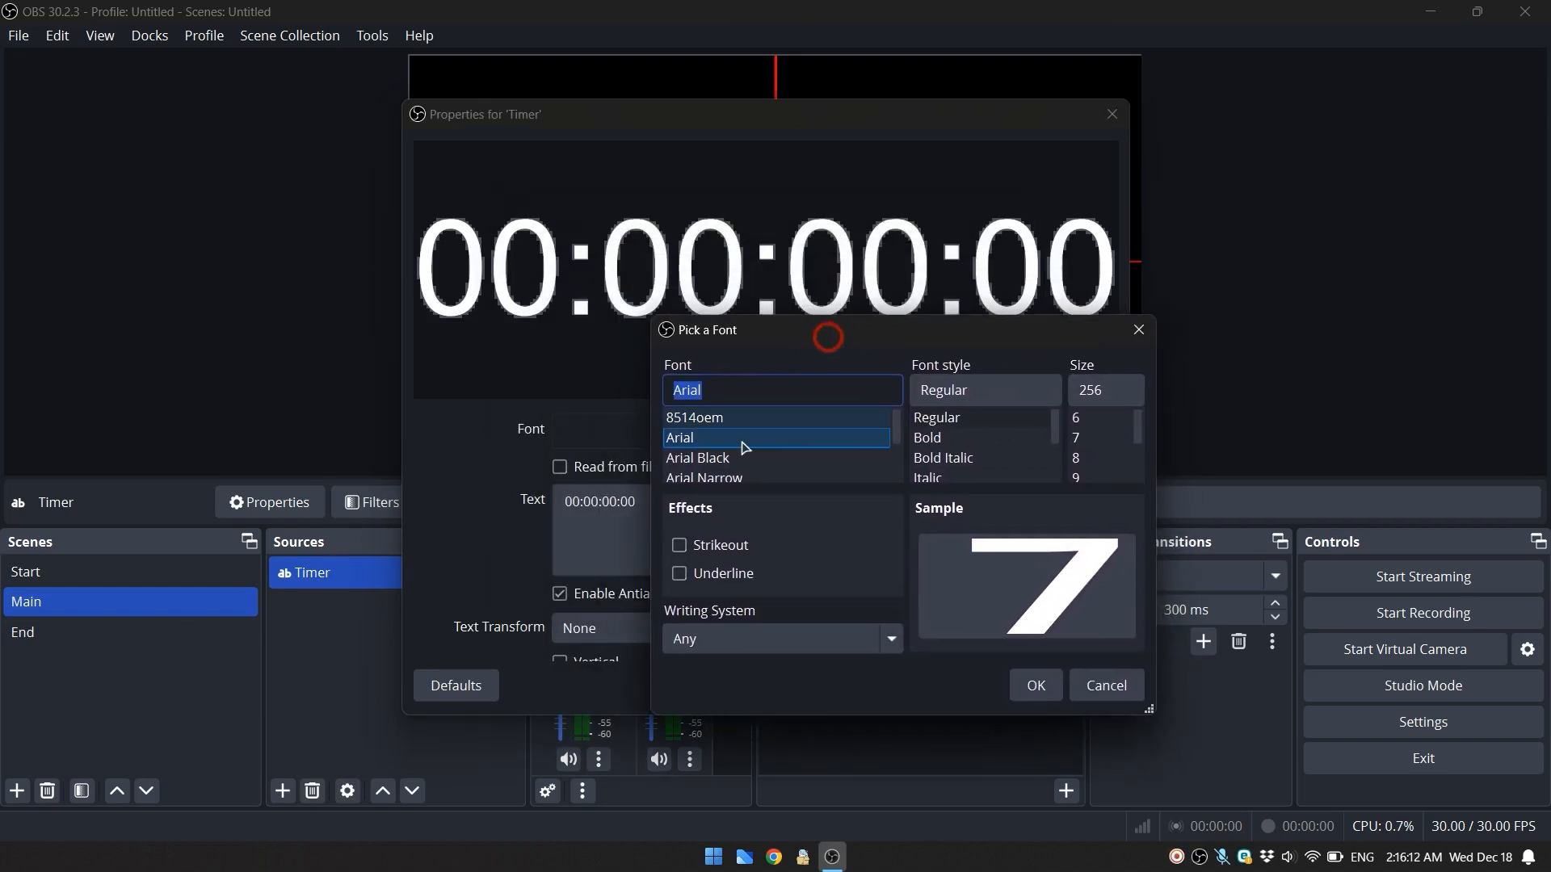
pyautogui.click(728, 458)
pyautogui.scroll(-4, 741, 457)
pyautogui.click(742, 452)
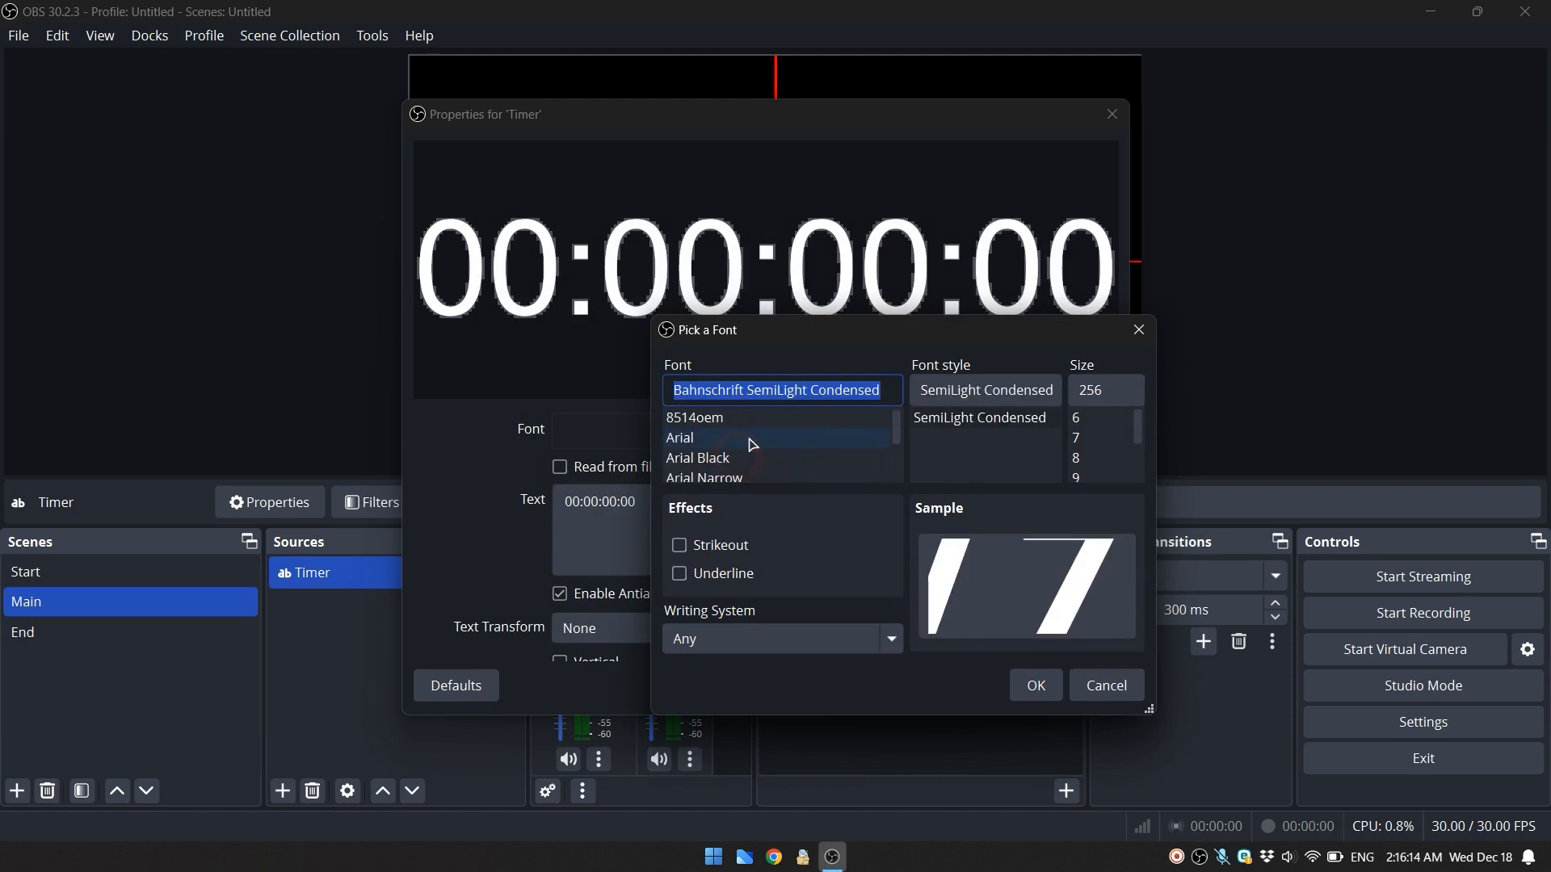
pyautogui.scroll(-2, 1086, 448)
pyautogui.click(1084, 424)
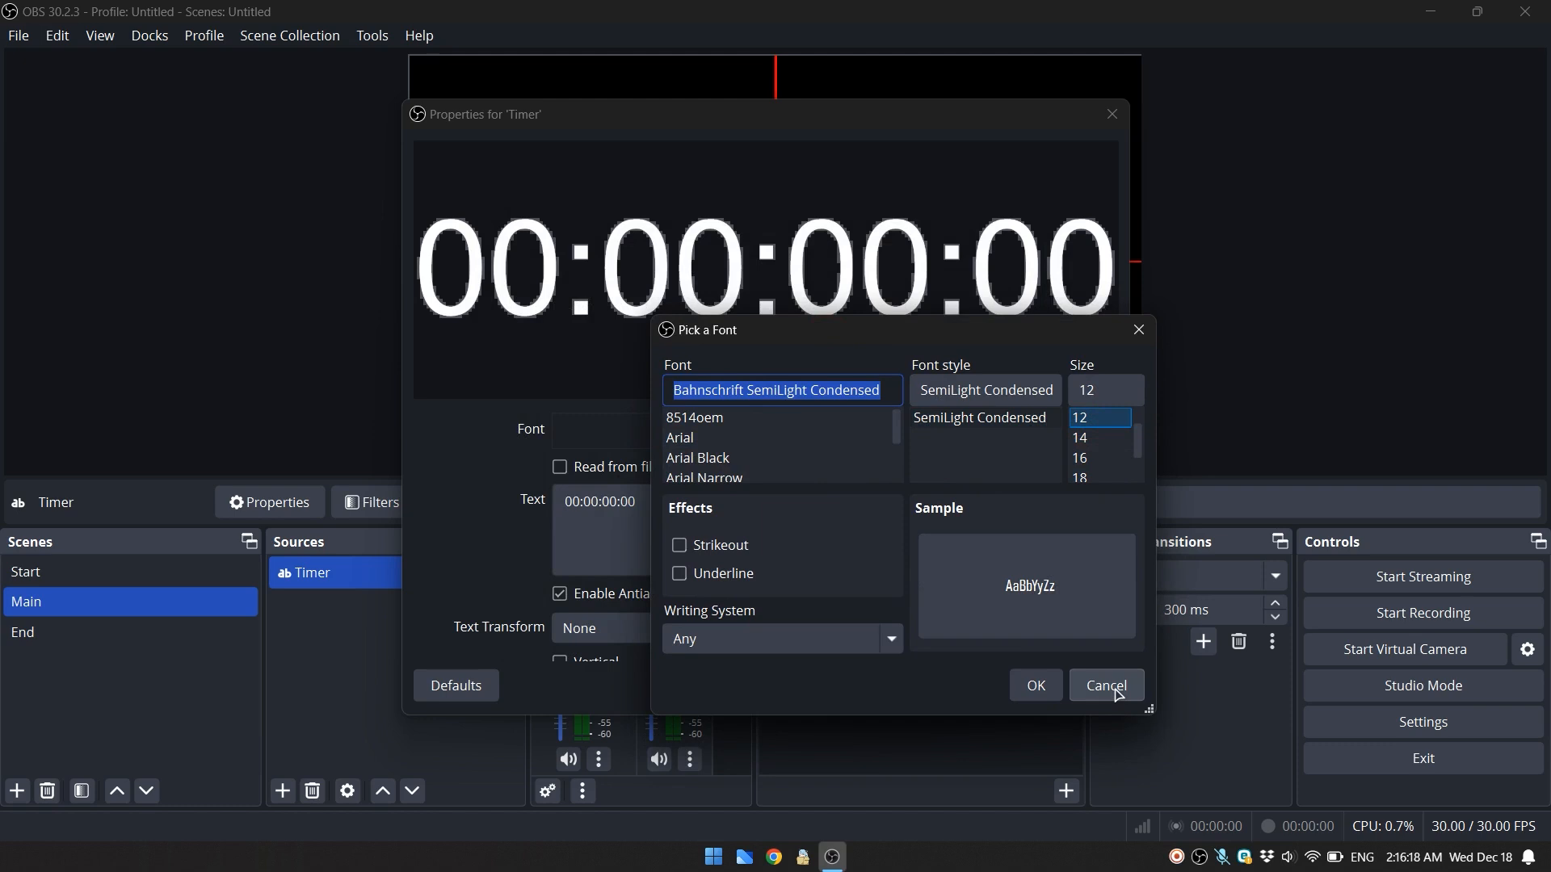
pyautogui.click(709, 575)
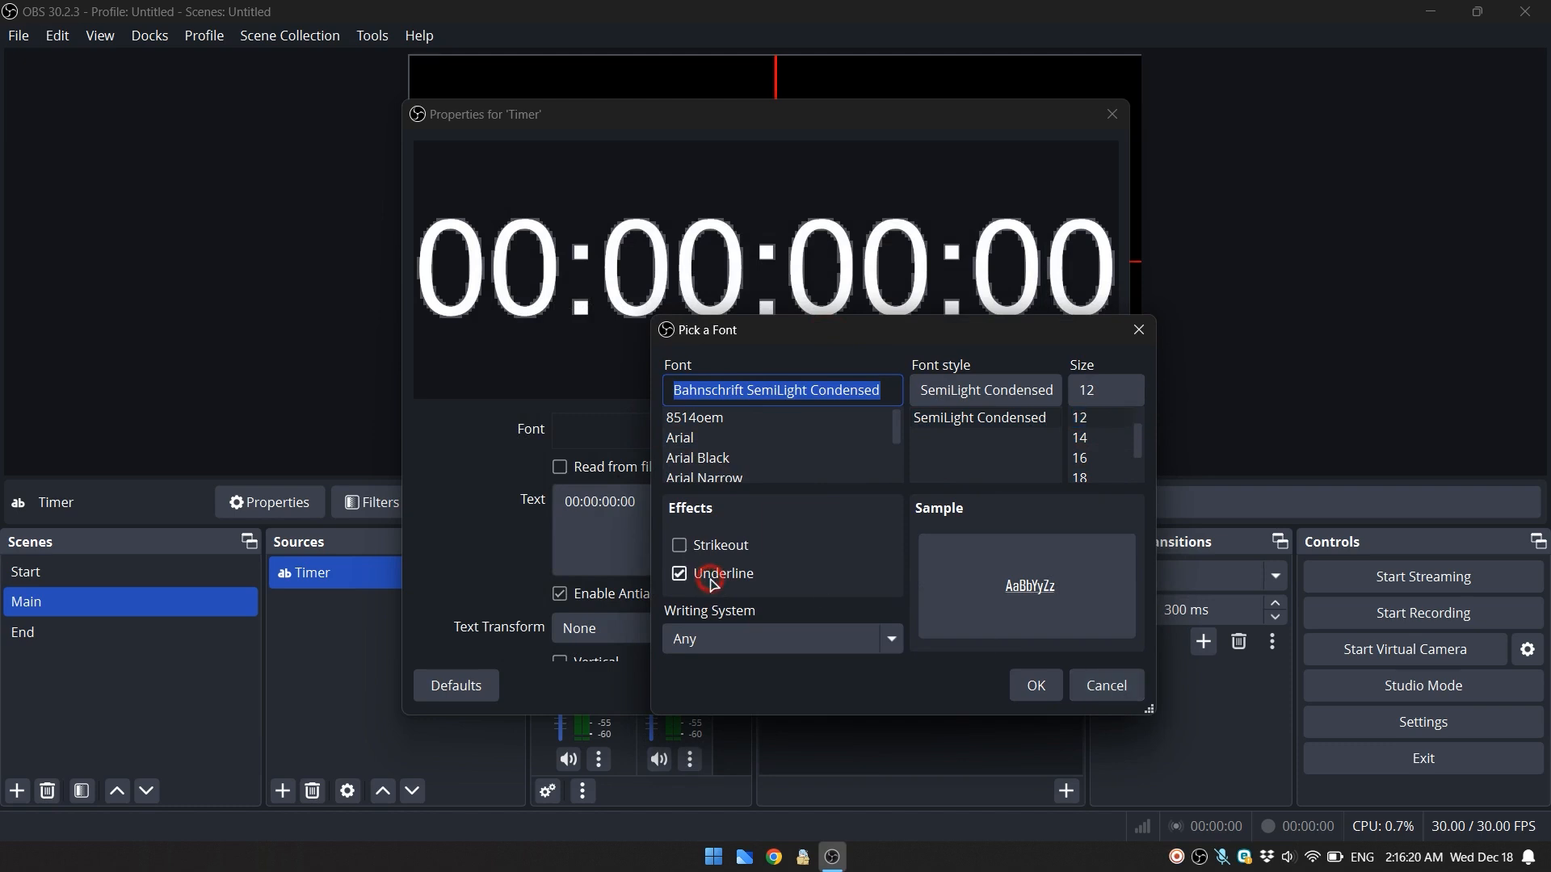
pyautogui.click(709, 575)
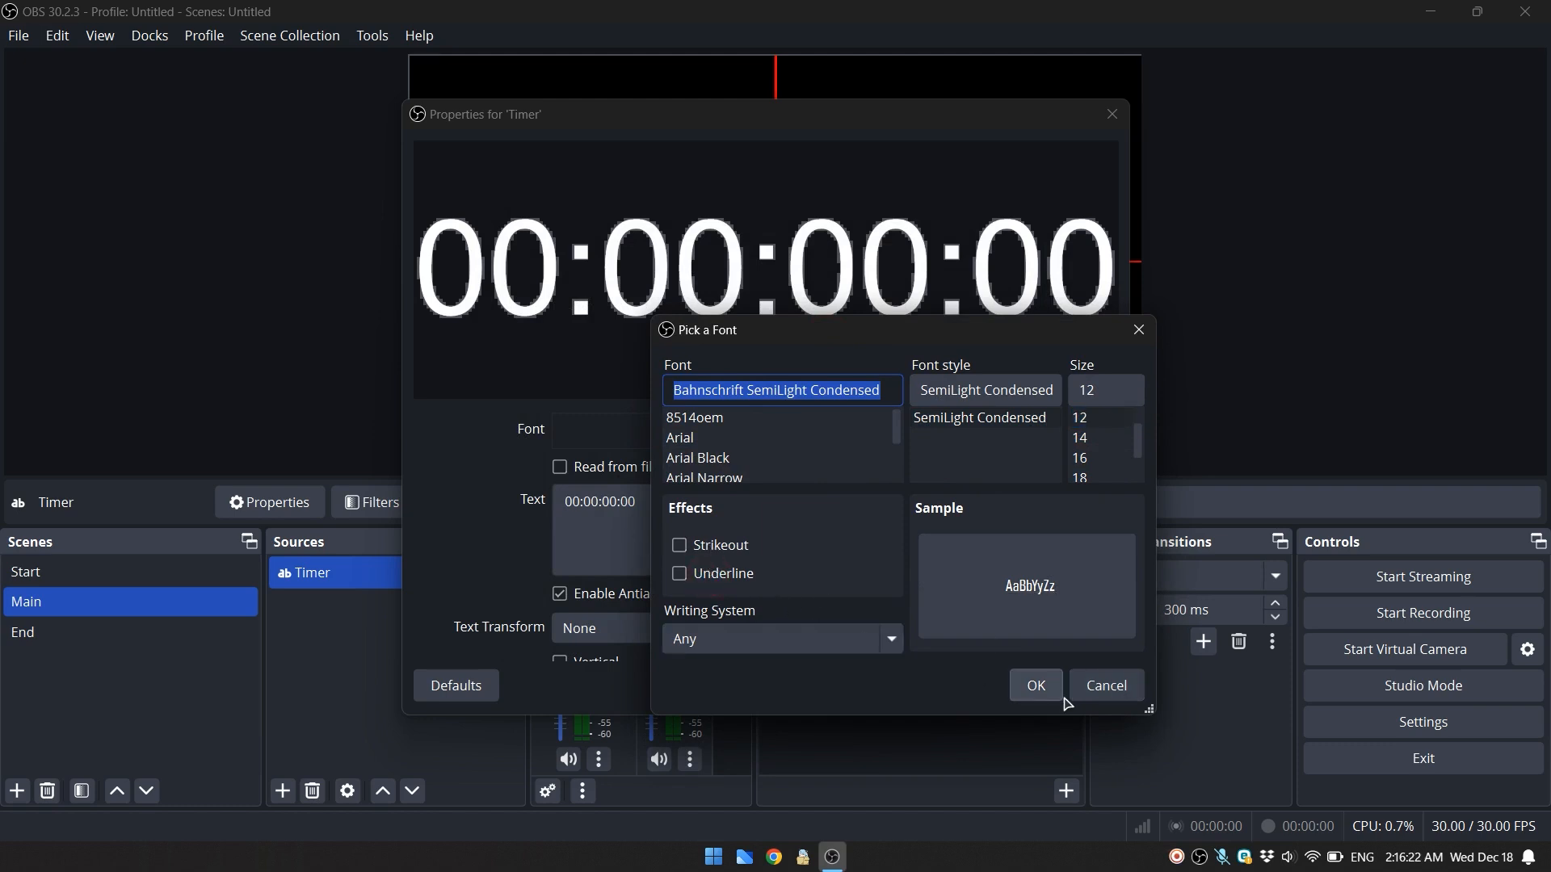
pyautogui.click(1110, 688)
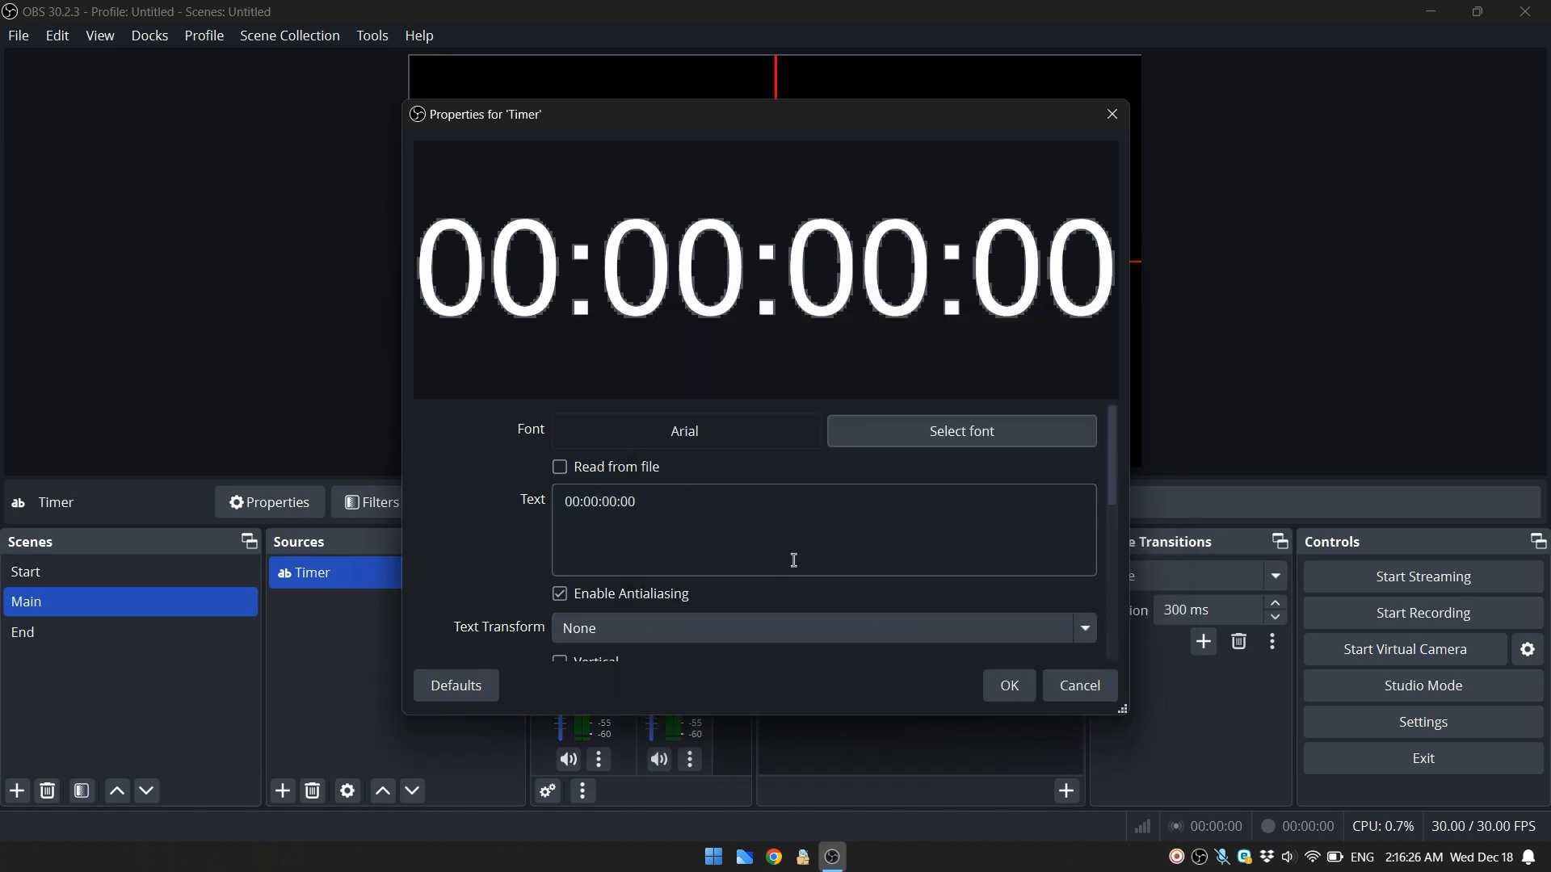
pyautogui.click(1059, 687)
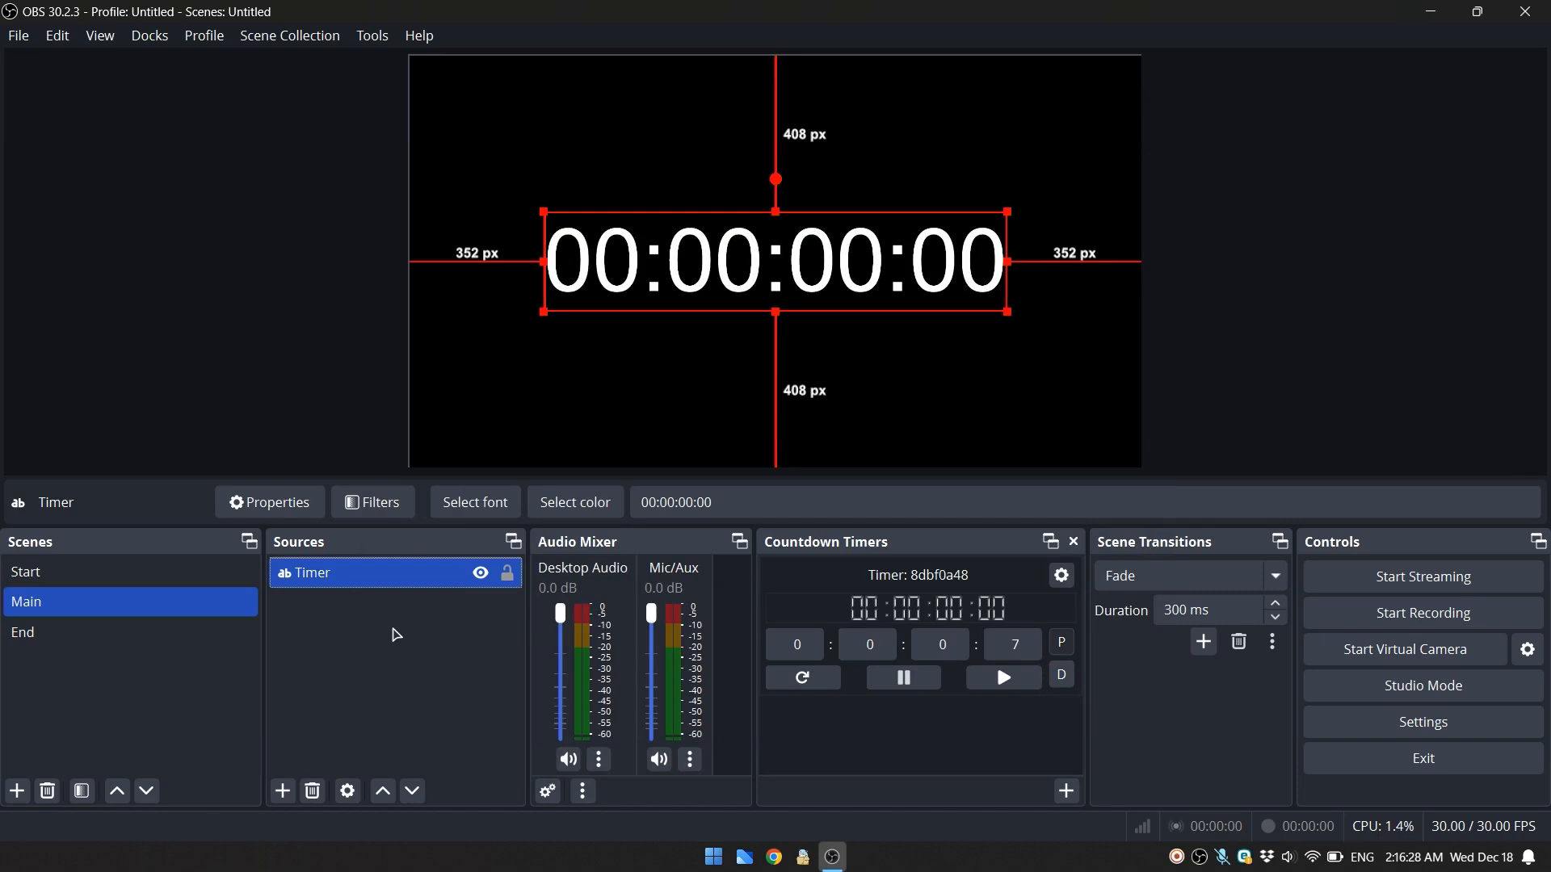
pyautogui.click(396, 630)
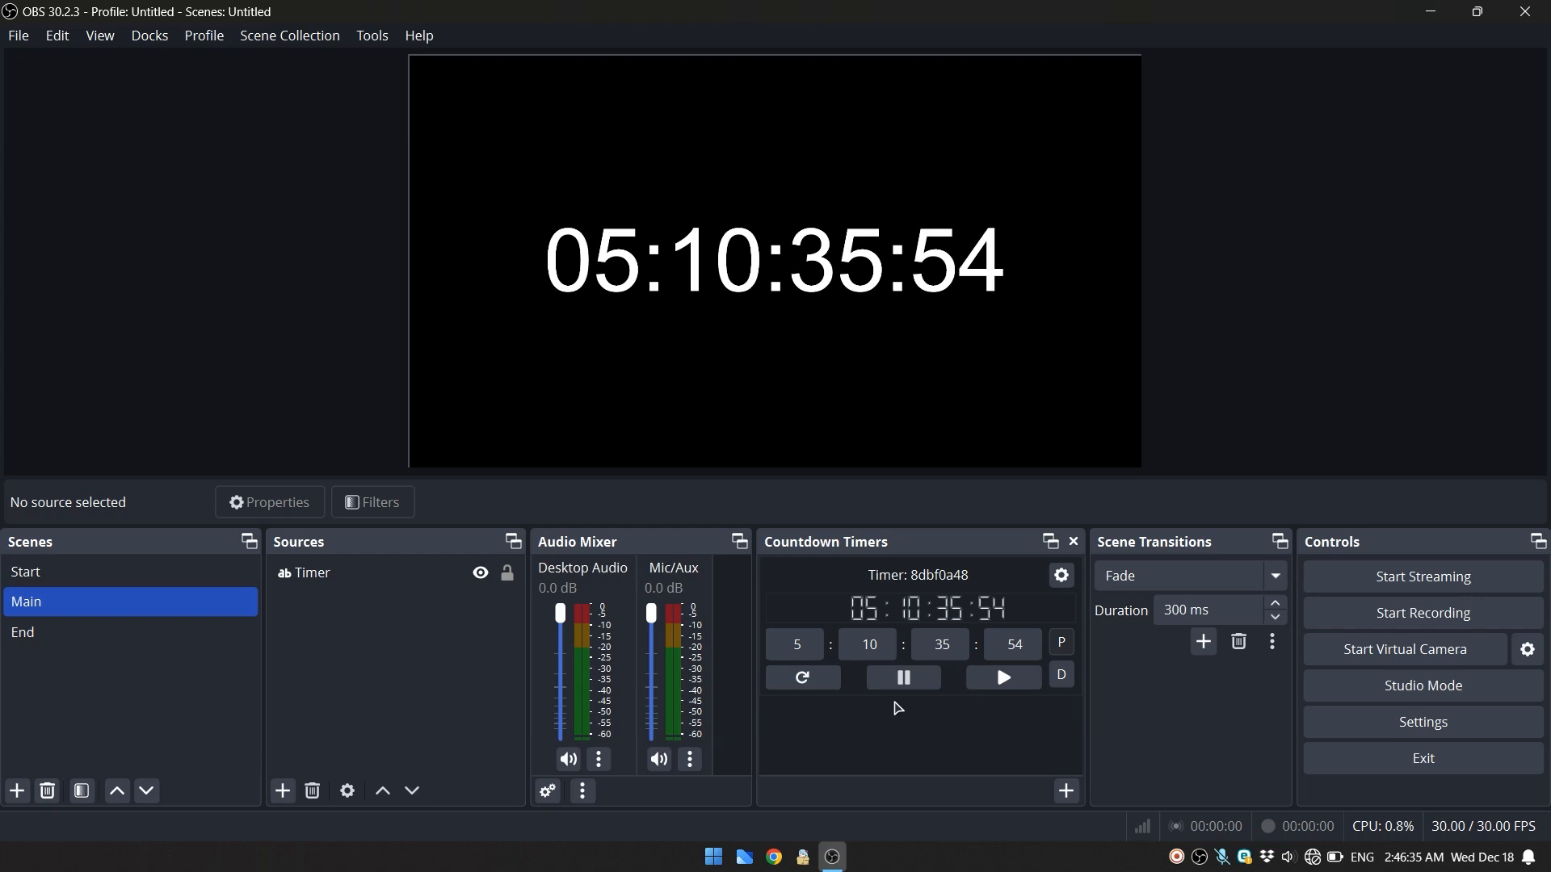
# - Start the countdown and open the timer's settings, placed so that the running preview stays visible
pyautogui.click(981, 676)
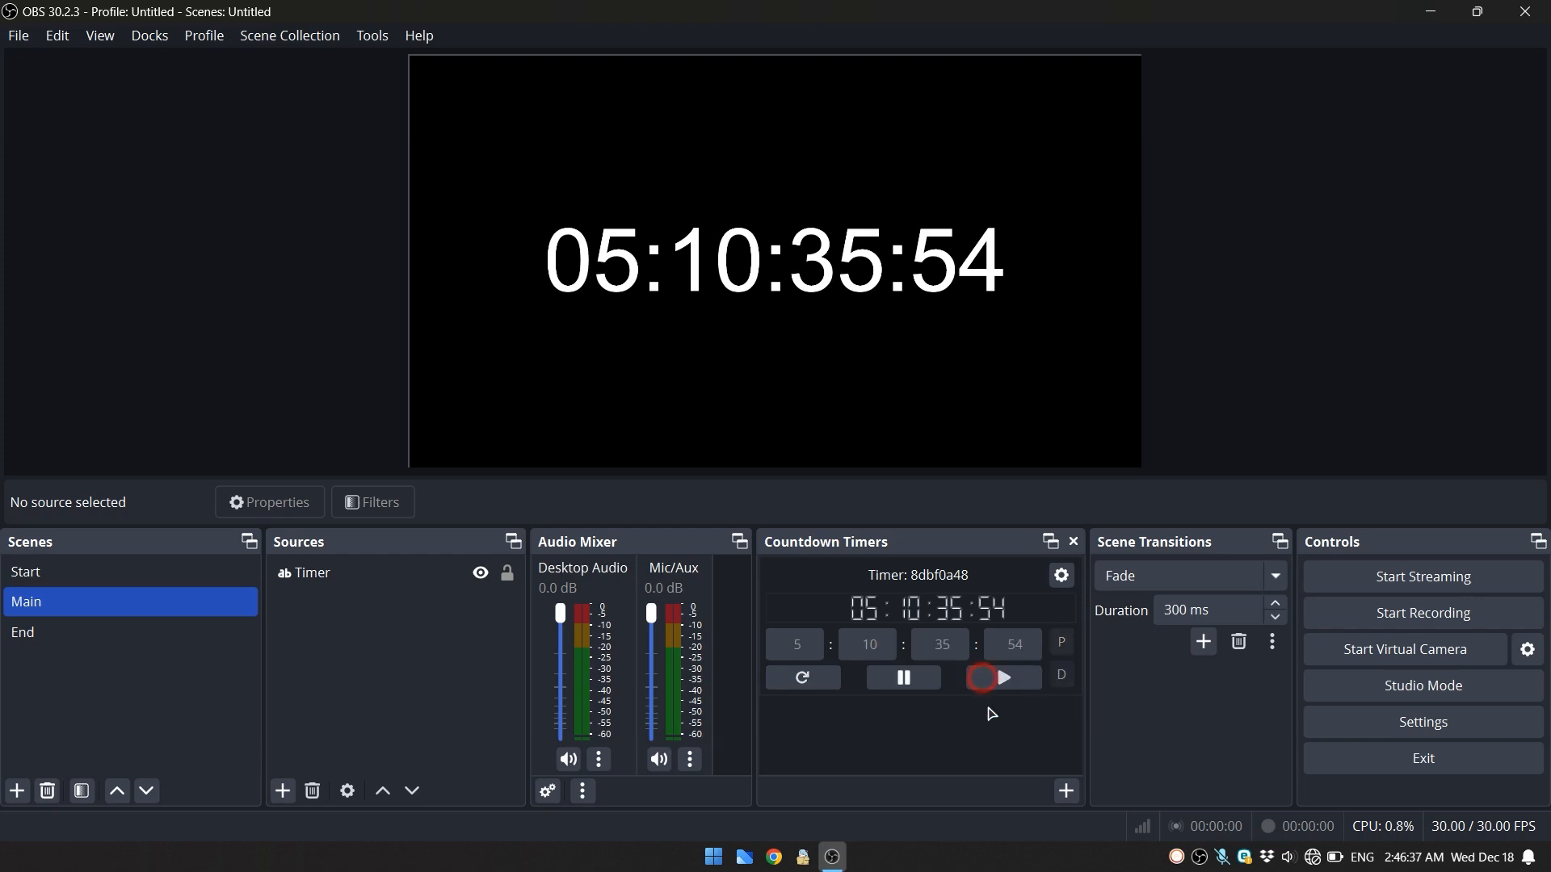
pyautogui.click(1062, 576)
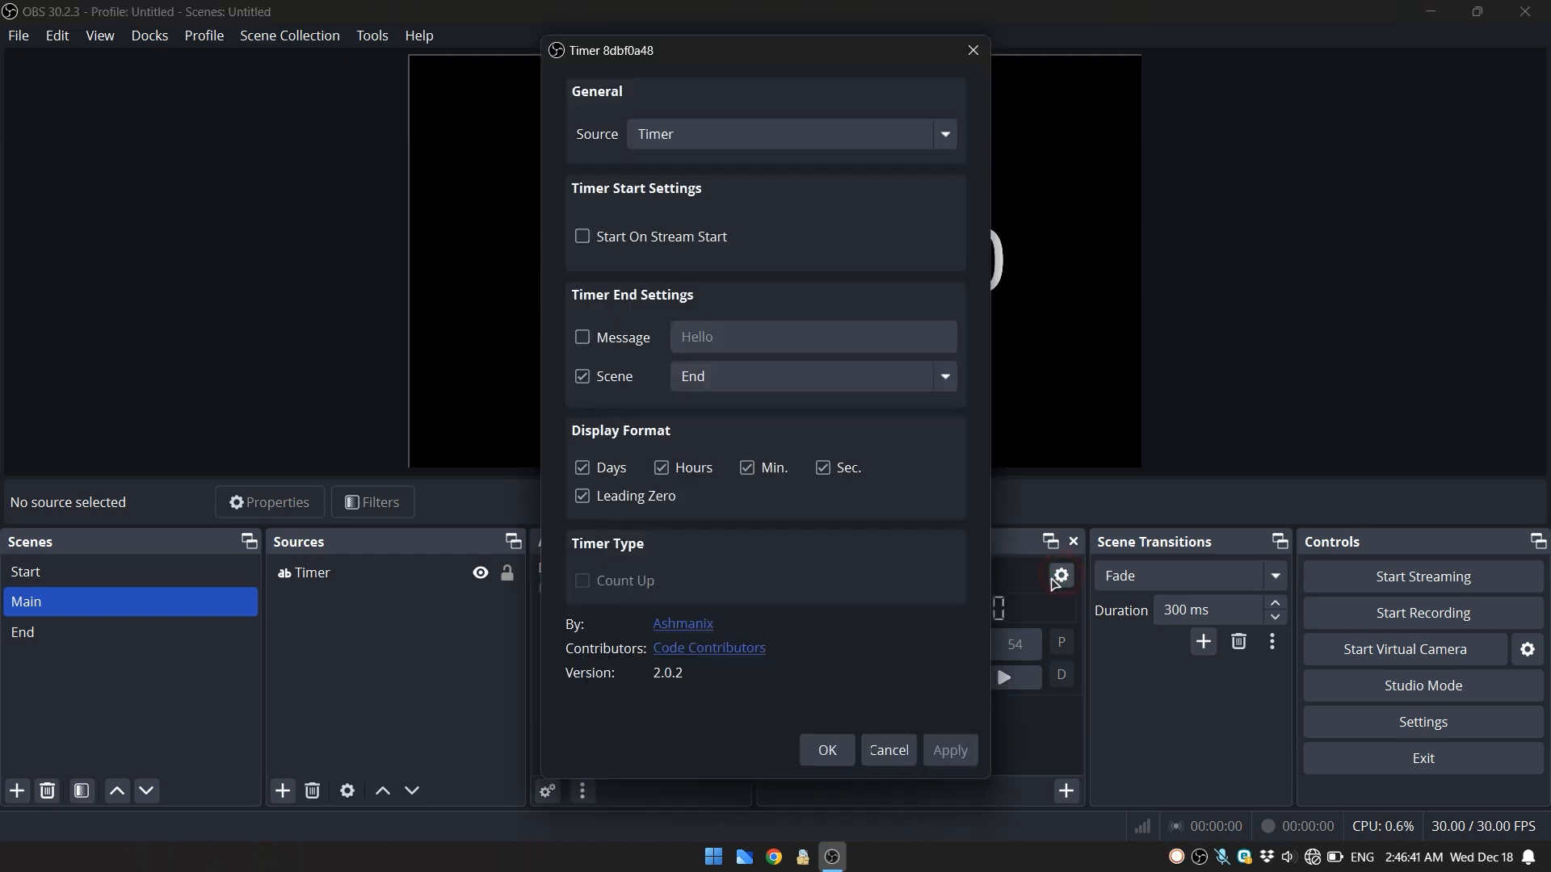
pyautogui.moveTo(751, 55); pyautogui.dragTo(1194, 100)
# - Try the display format without seconds, then with seconds shown and days hidden, applying each variant
pyautogui.click(1325, 505)
pyautogui.click(1446, 789)
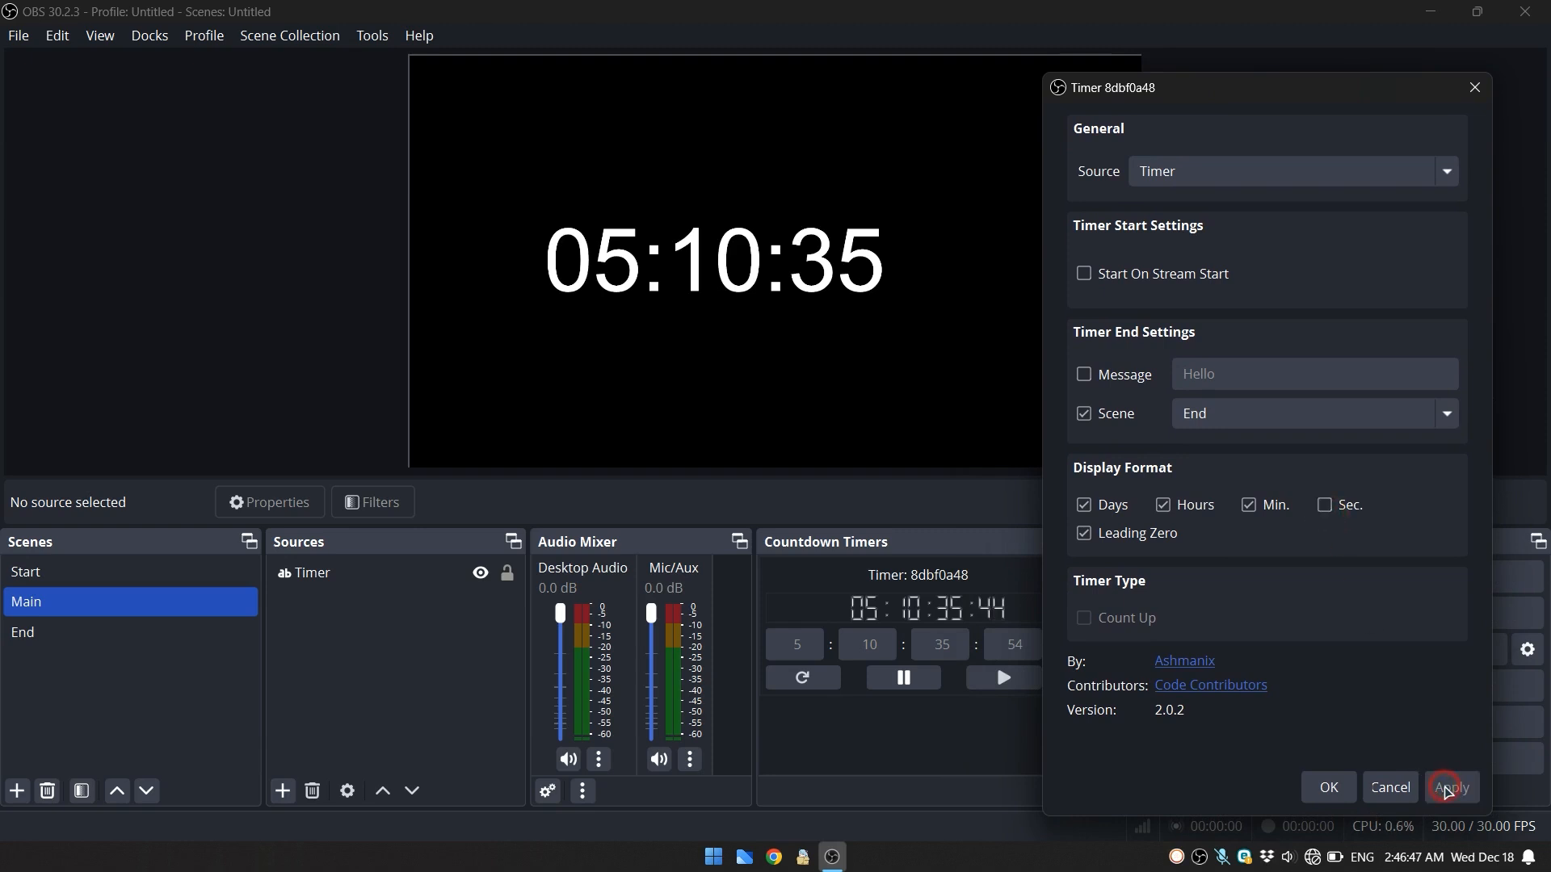
pyautogui.click(1326, 505)
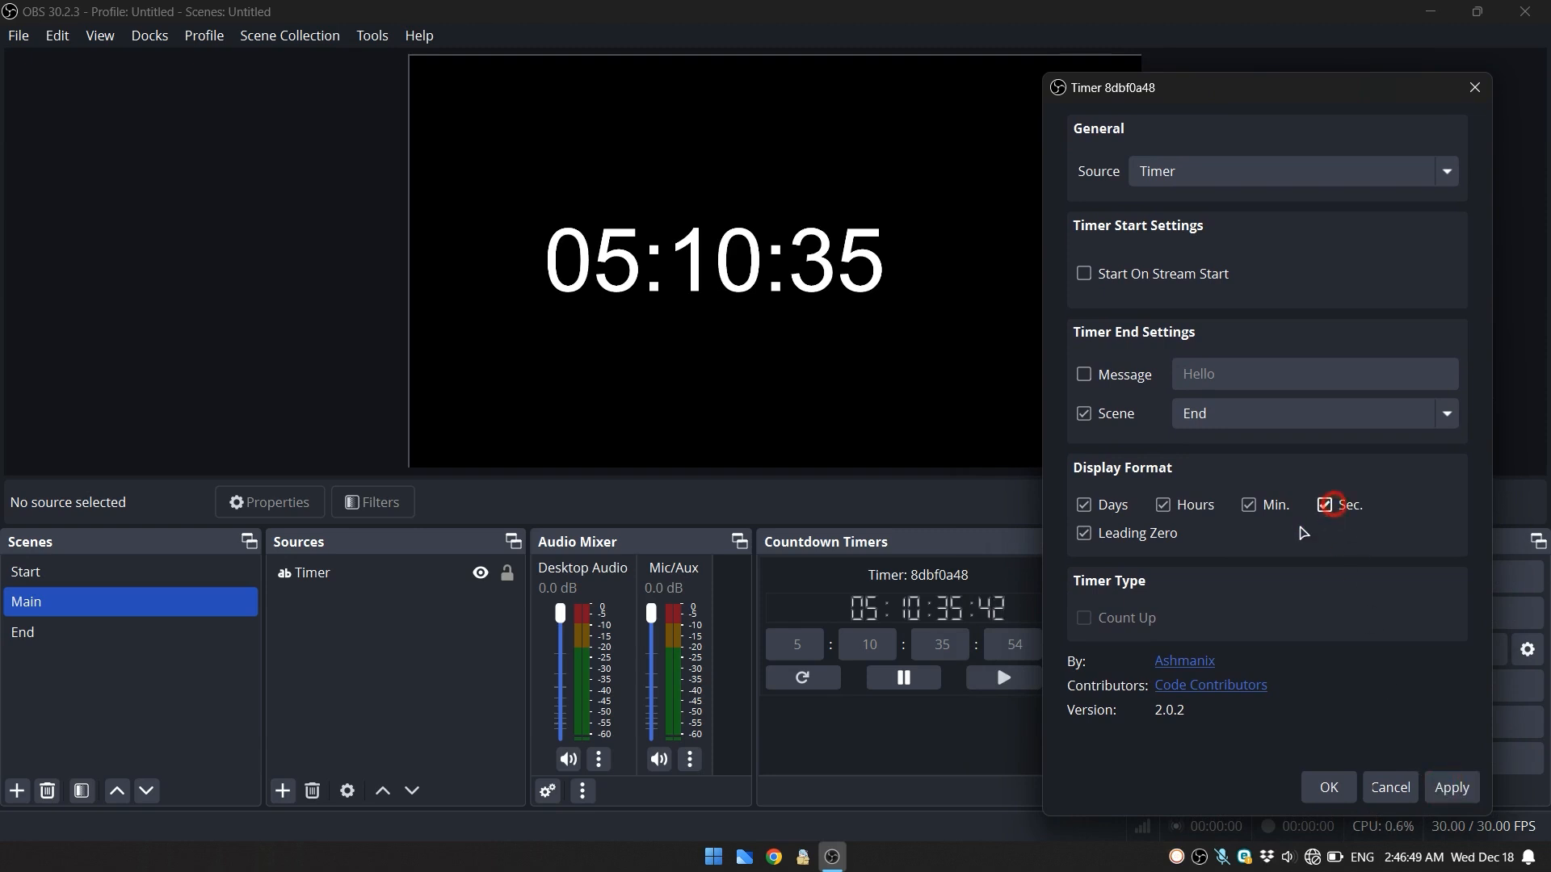
pyautogui.click(1104, 509)
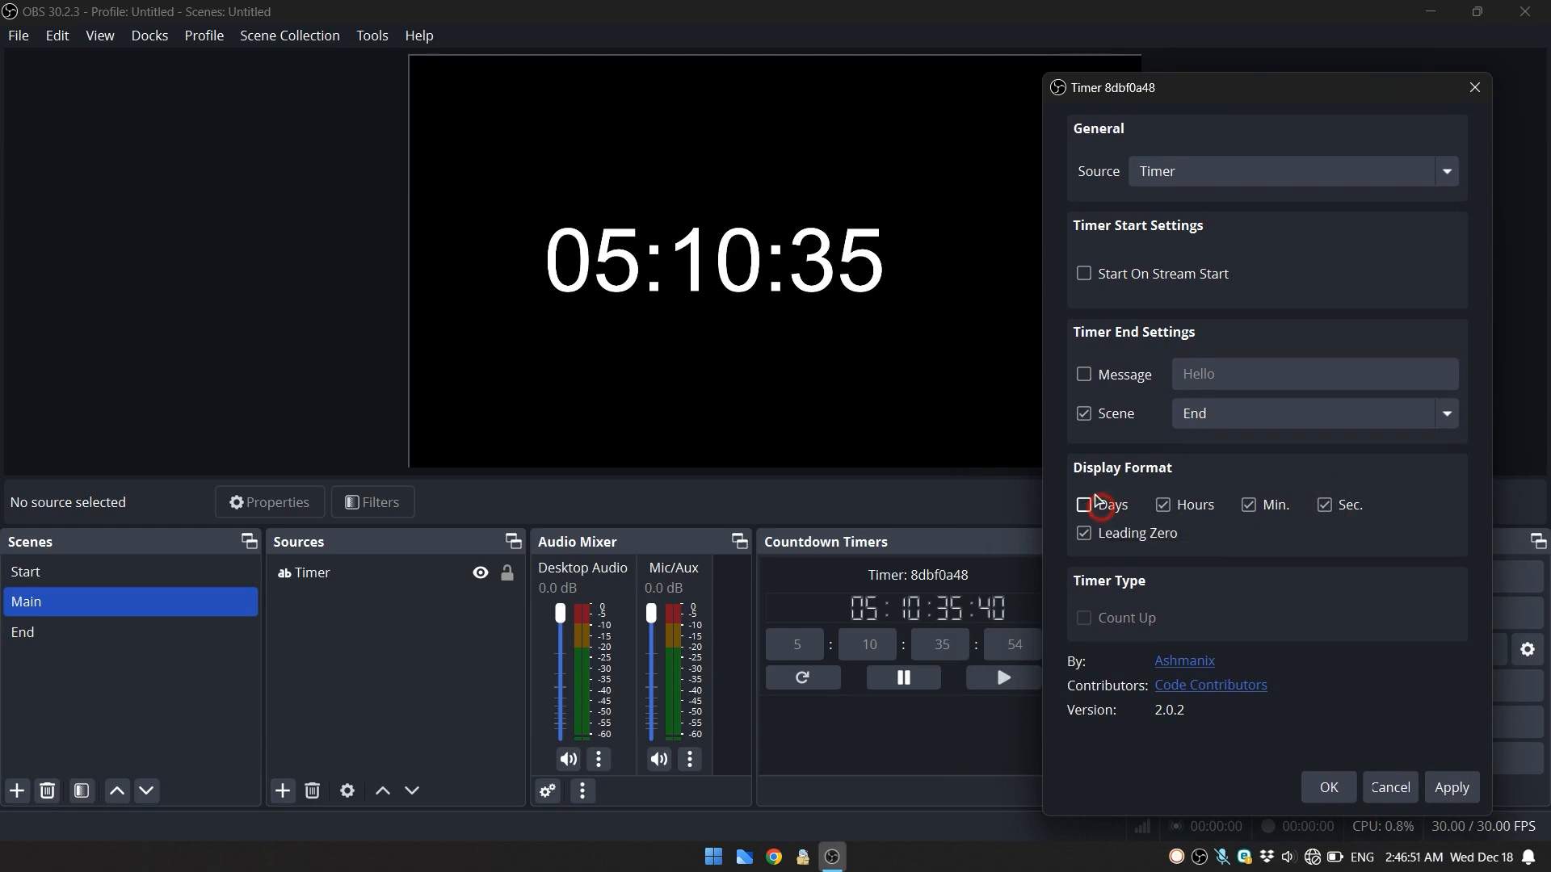
pyautogui.click(1450, 790)
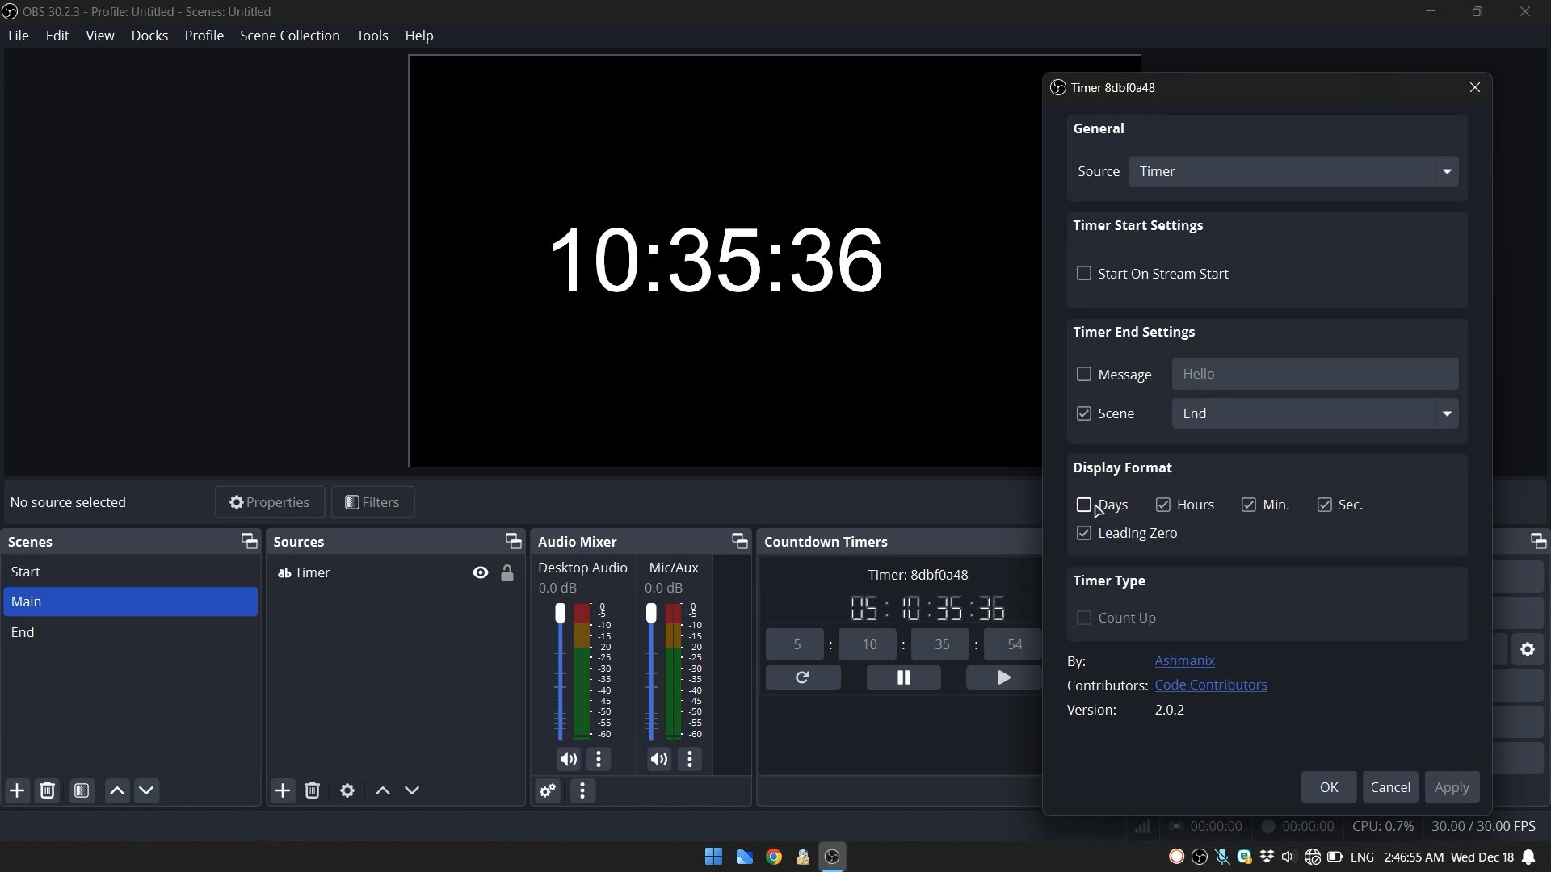
# - Show the days again and try the display format without hours, then also without minutes, applying each variant
pyautogui.click(1097, 508)
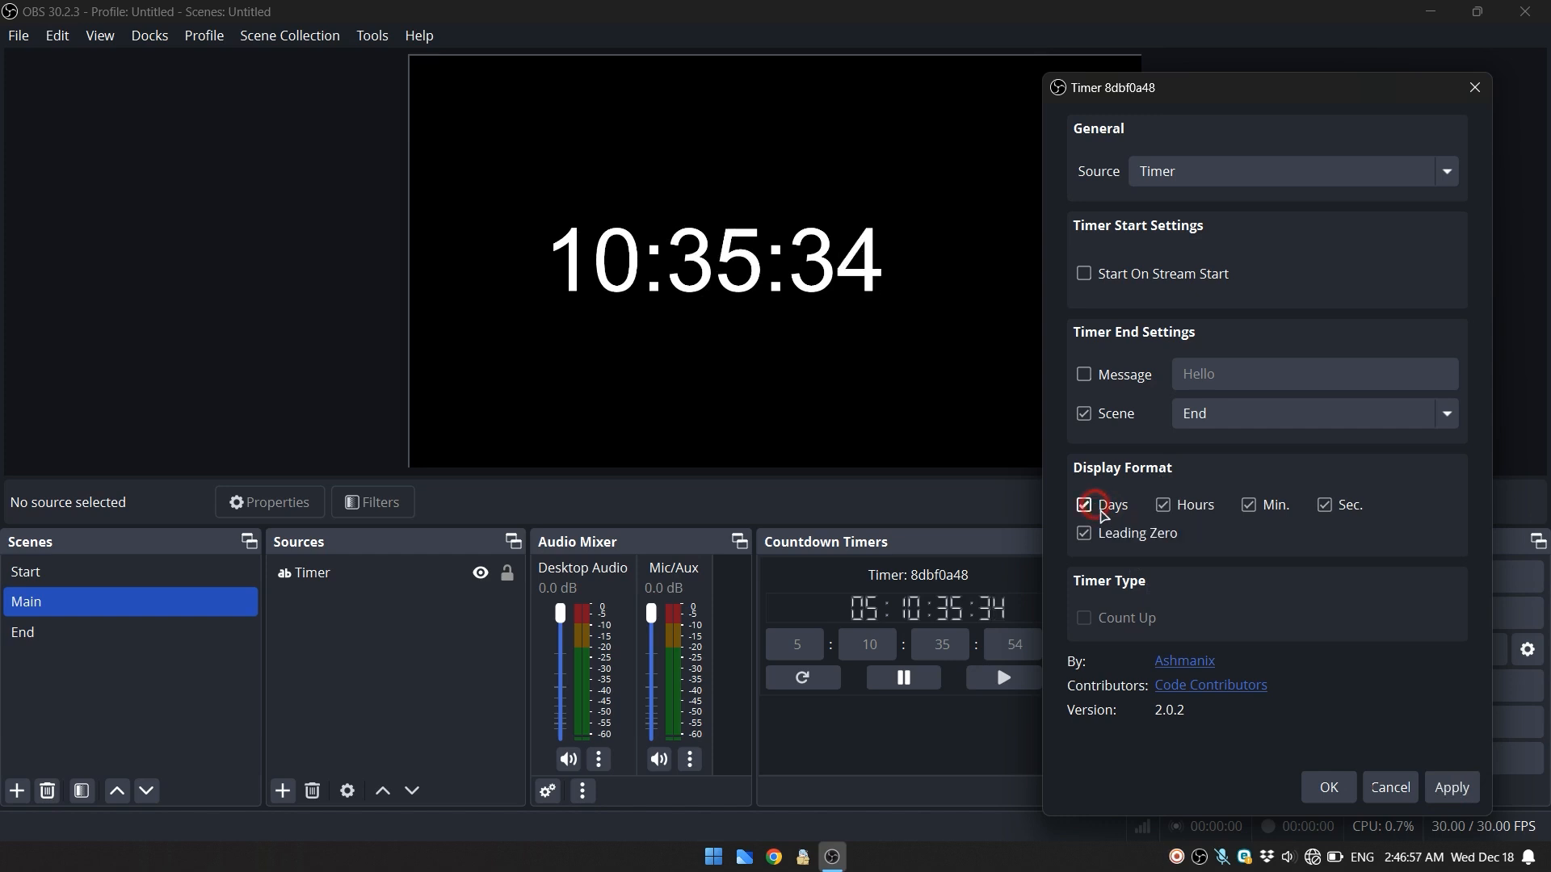
pyautogui.click(1163, 505)
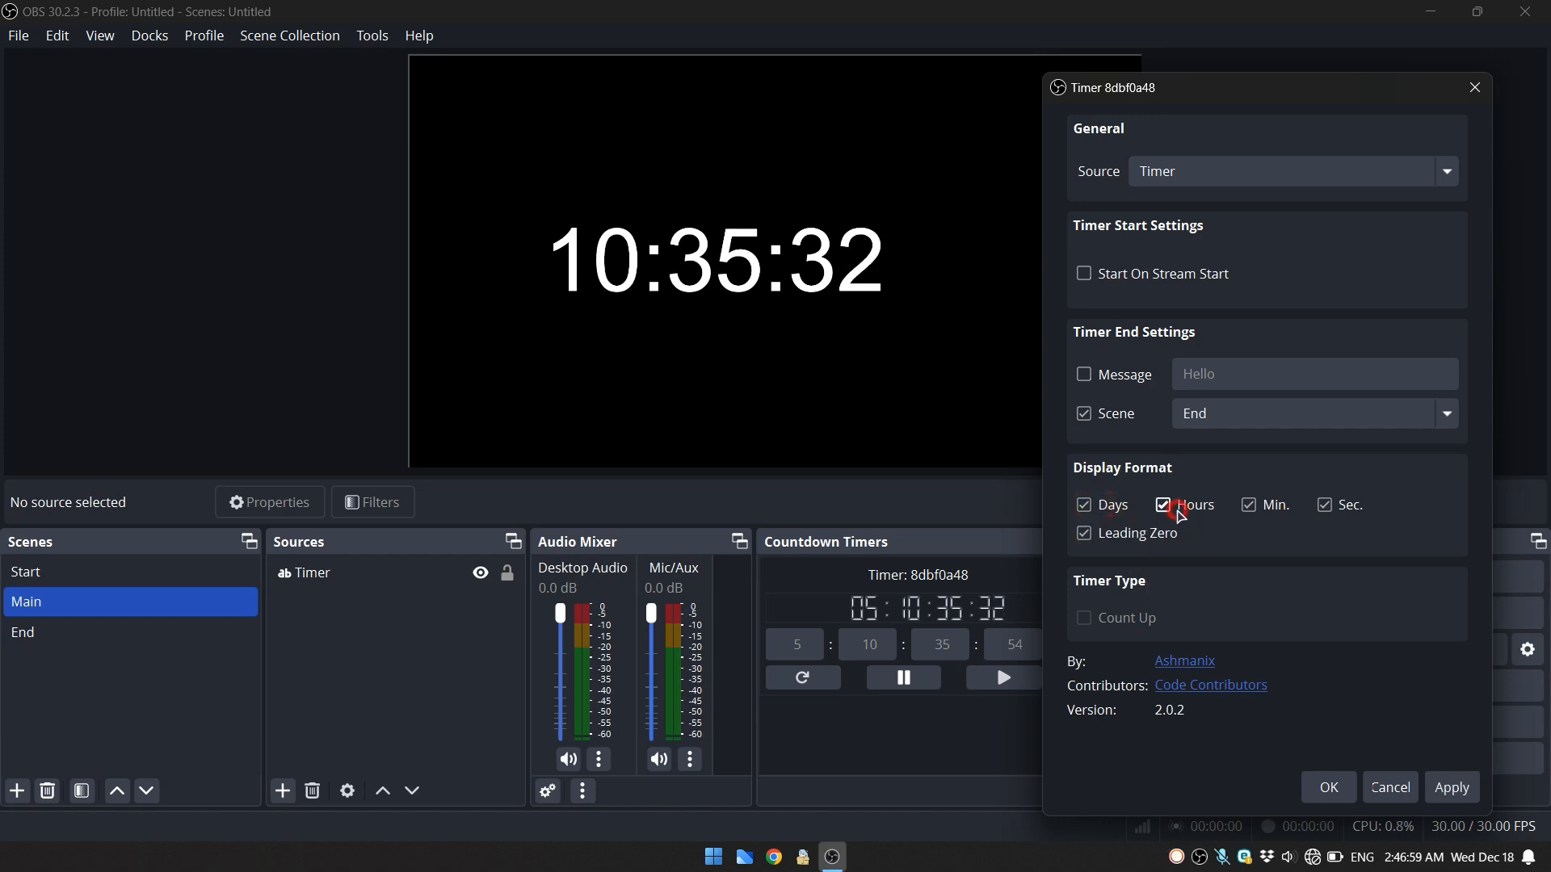
pyautogui.click(1432, 788)
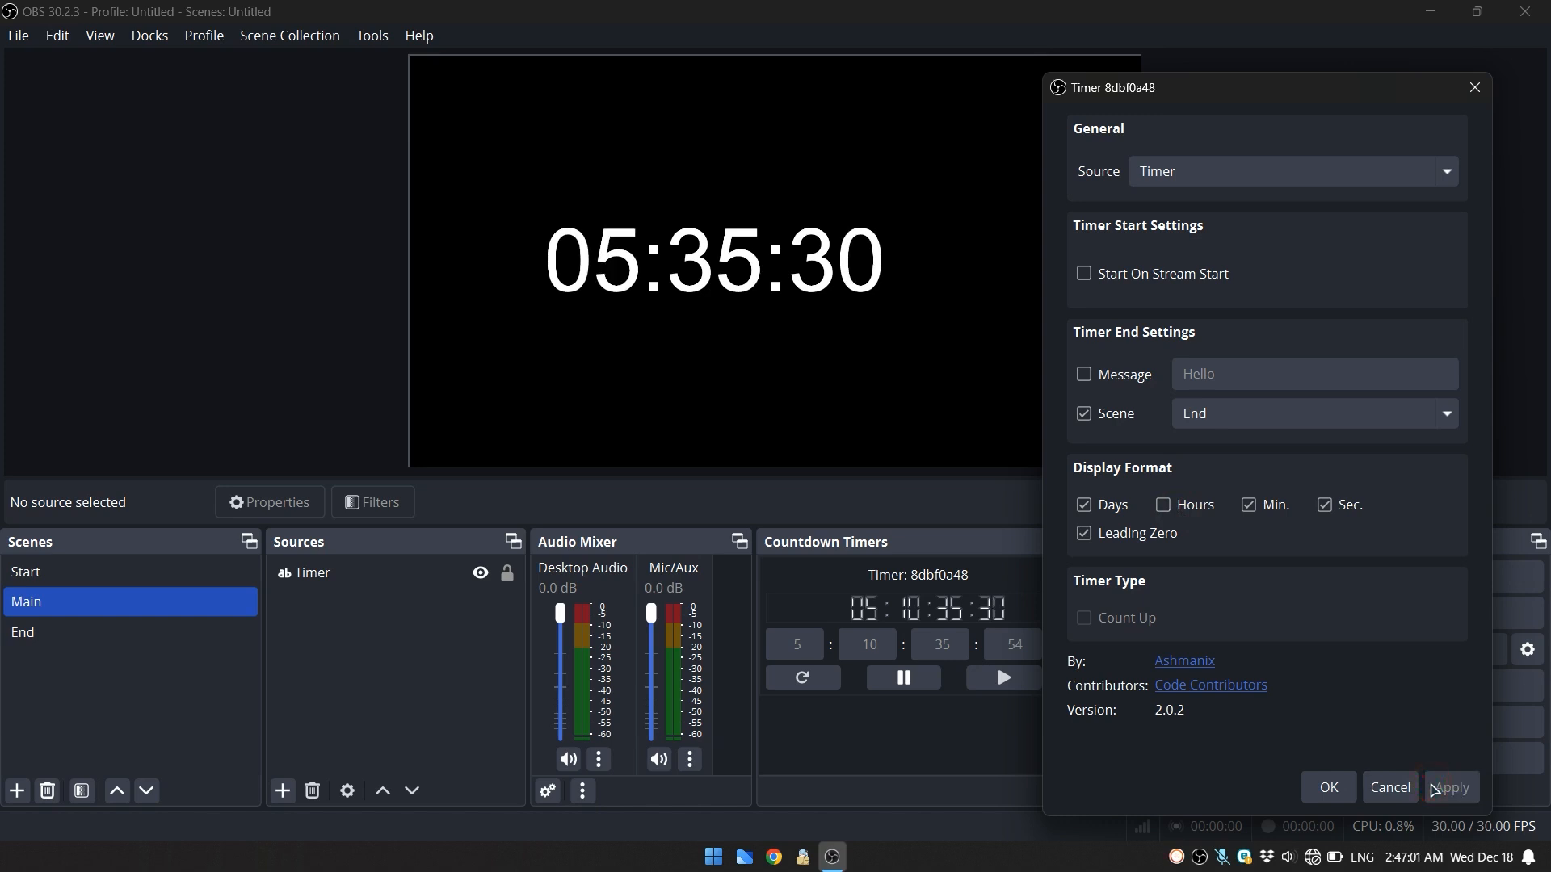
pyautogui.click(1249, 506)
pyautogui.click(1451, 790)
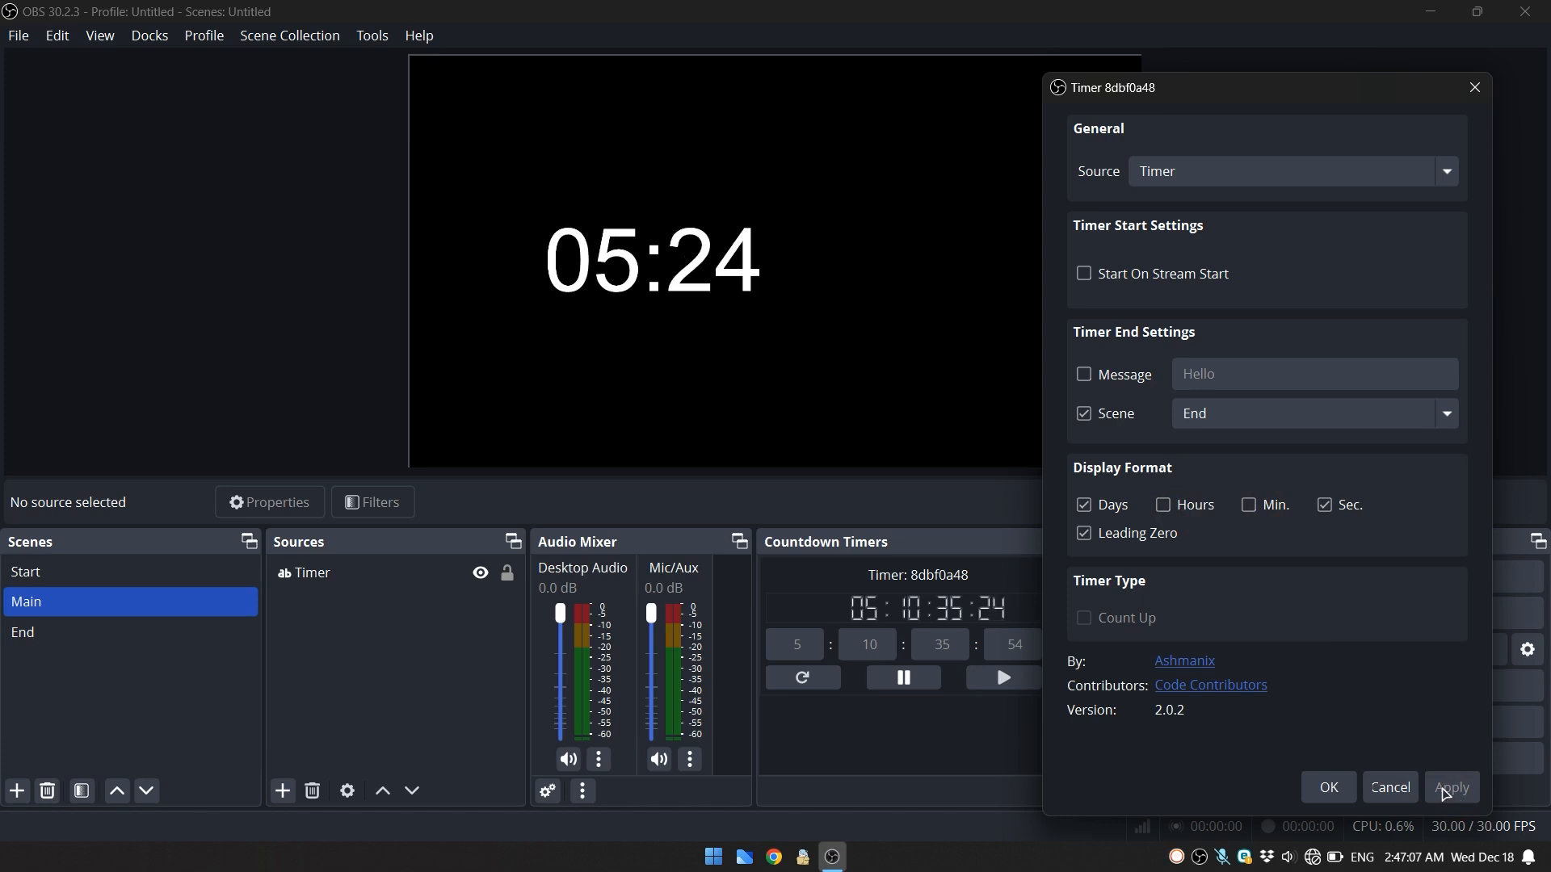
# - Show hours and minutes in the display format again and apply it with Leading Zero turned off
pyautogui.click(1189, 506)
pyautogui.click(1260, 505)
pyautogui.click(1126, 534)
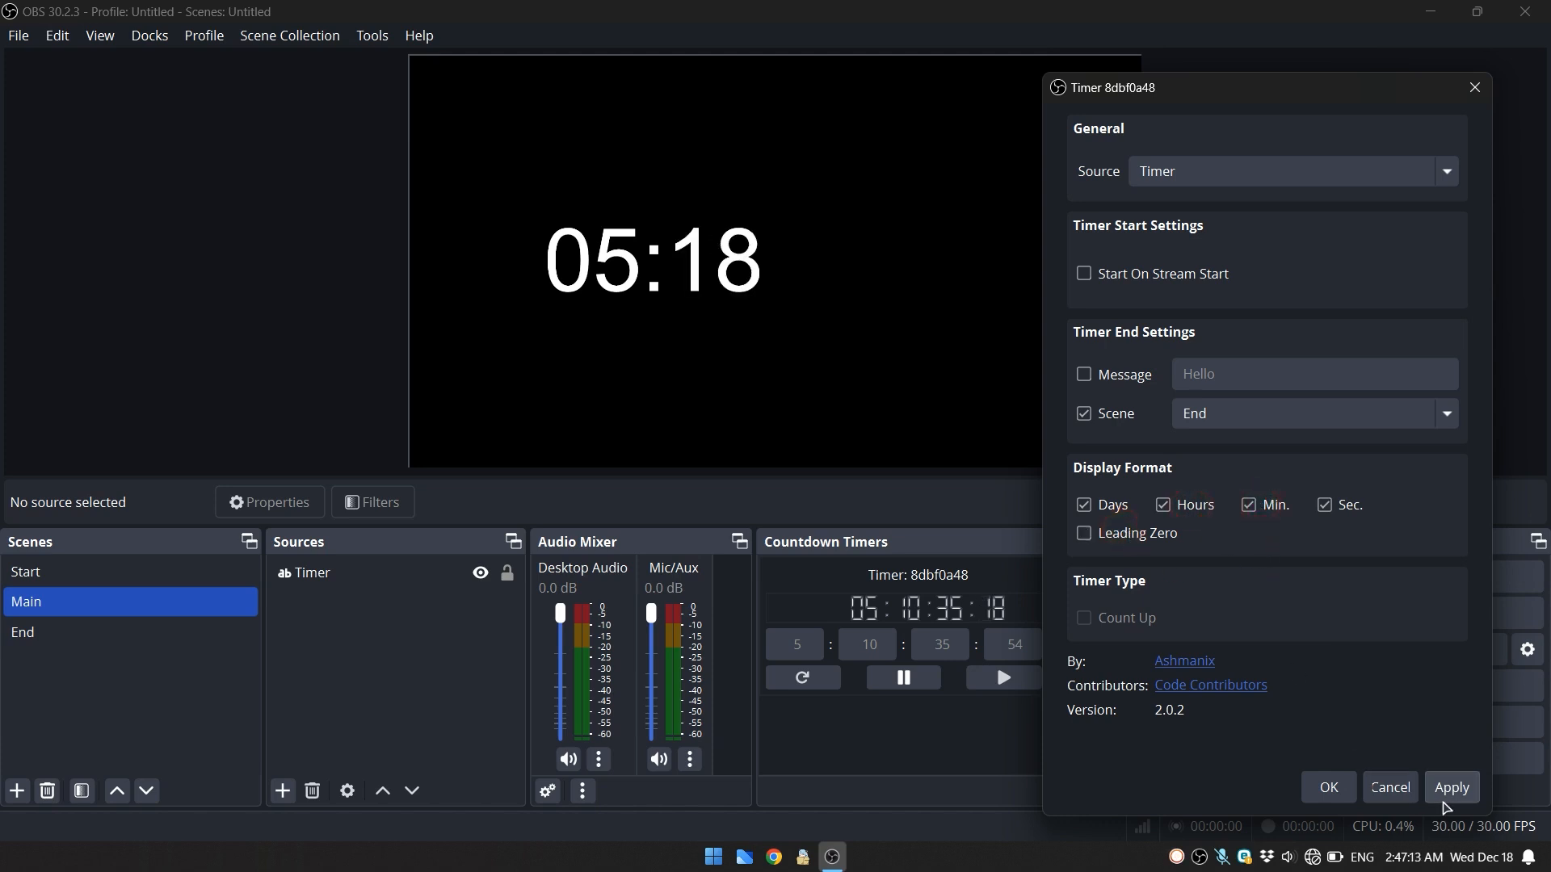
pyautogui.click(1447, 795)
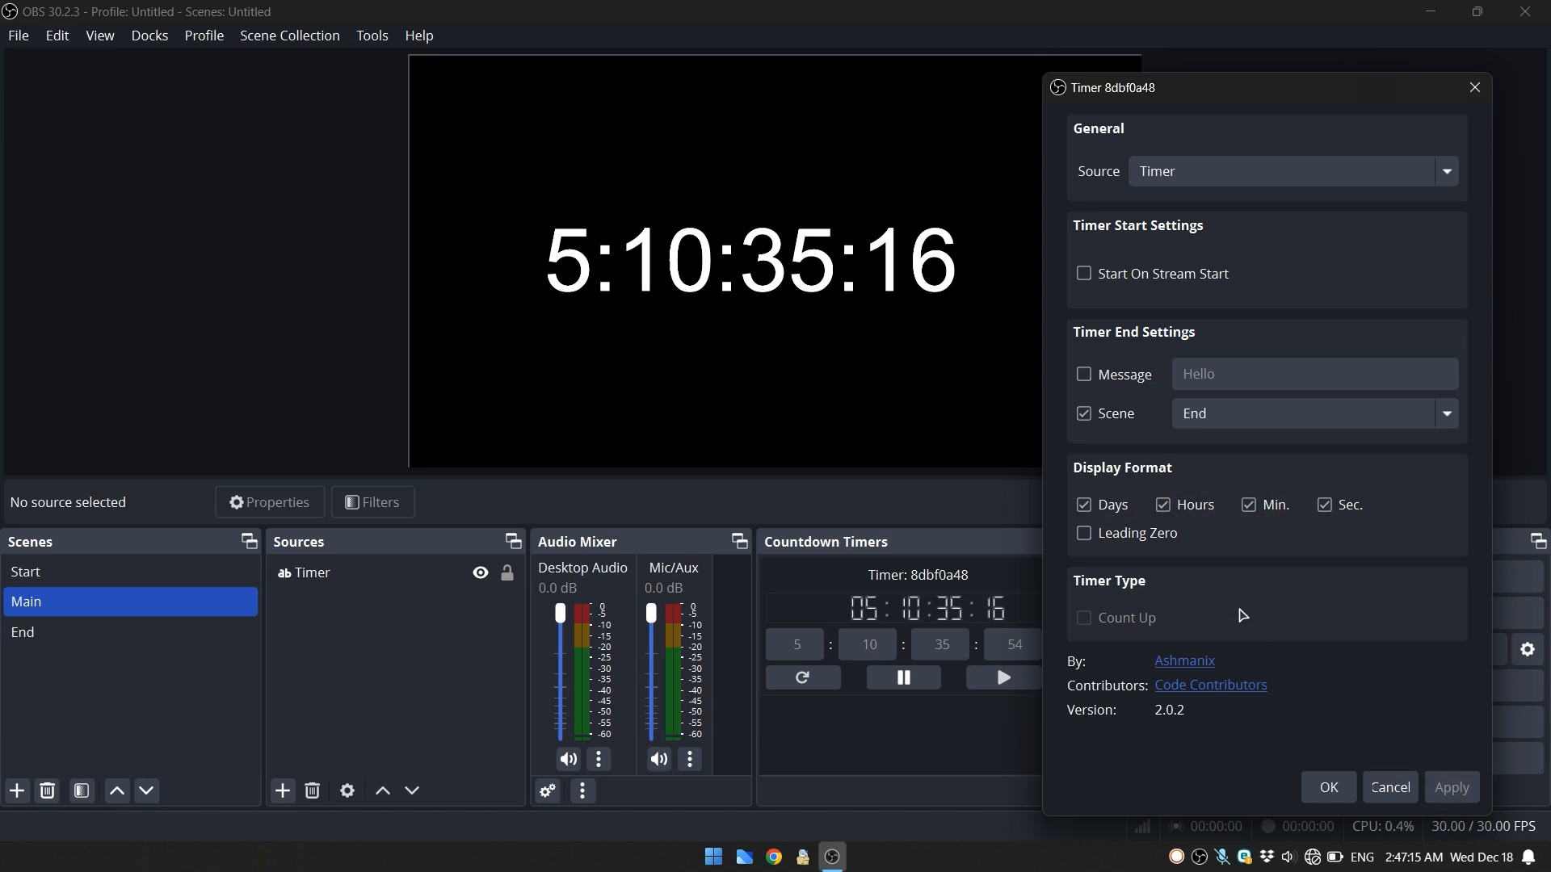
# - Turn Leading Zero on in the display format, apply it and close the timer's settings
pyautogui.click(1149, 534)
pyautogui.click(1447, 791)
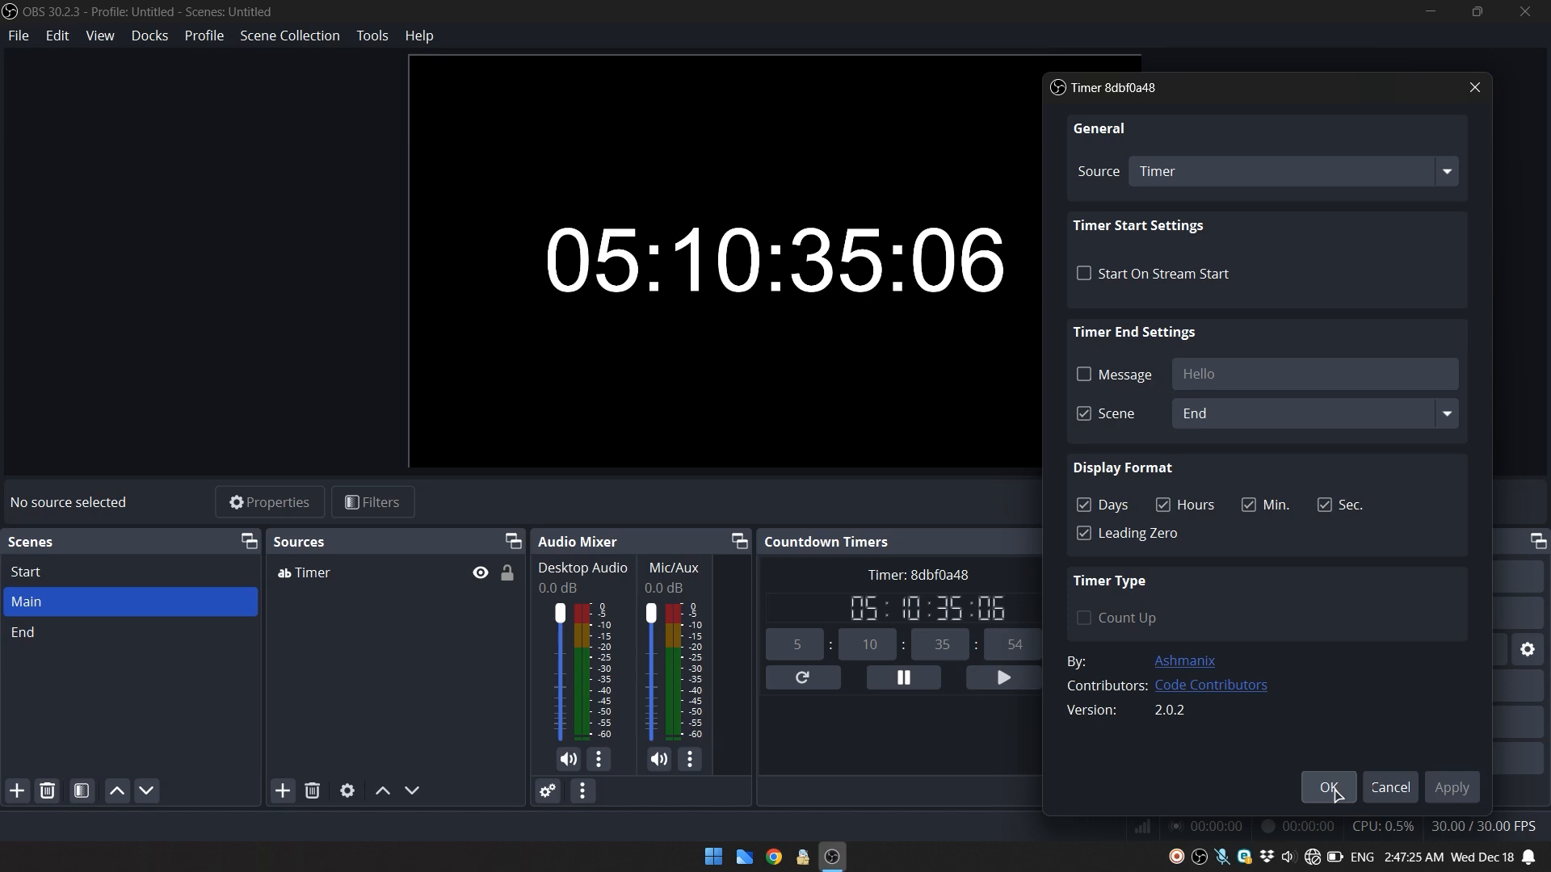
pyautogui.click(1331, 790)
# - Pause the timer, set its timer type to Count Up, and start it again
pyautogui.click(903, 681)
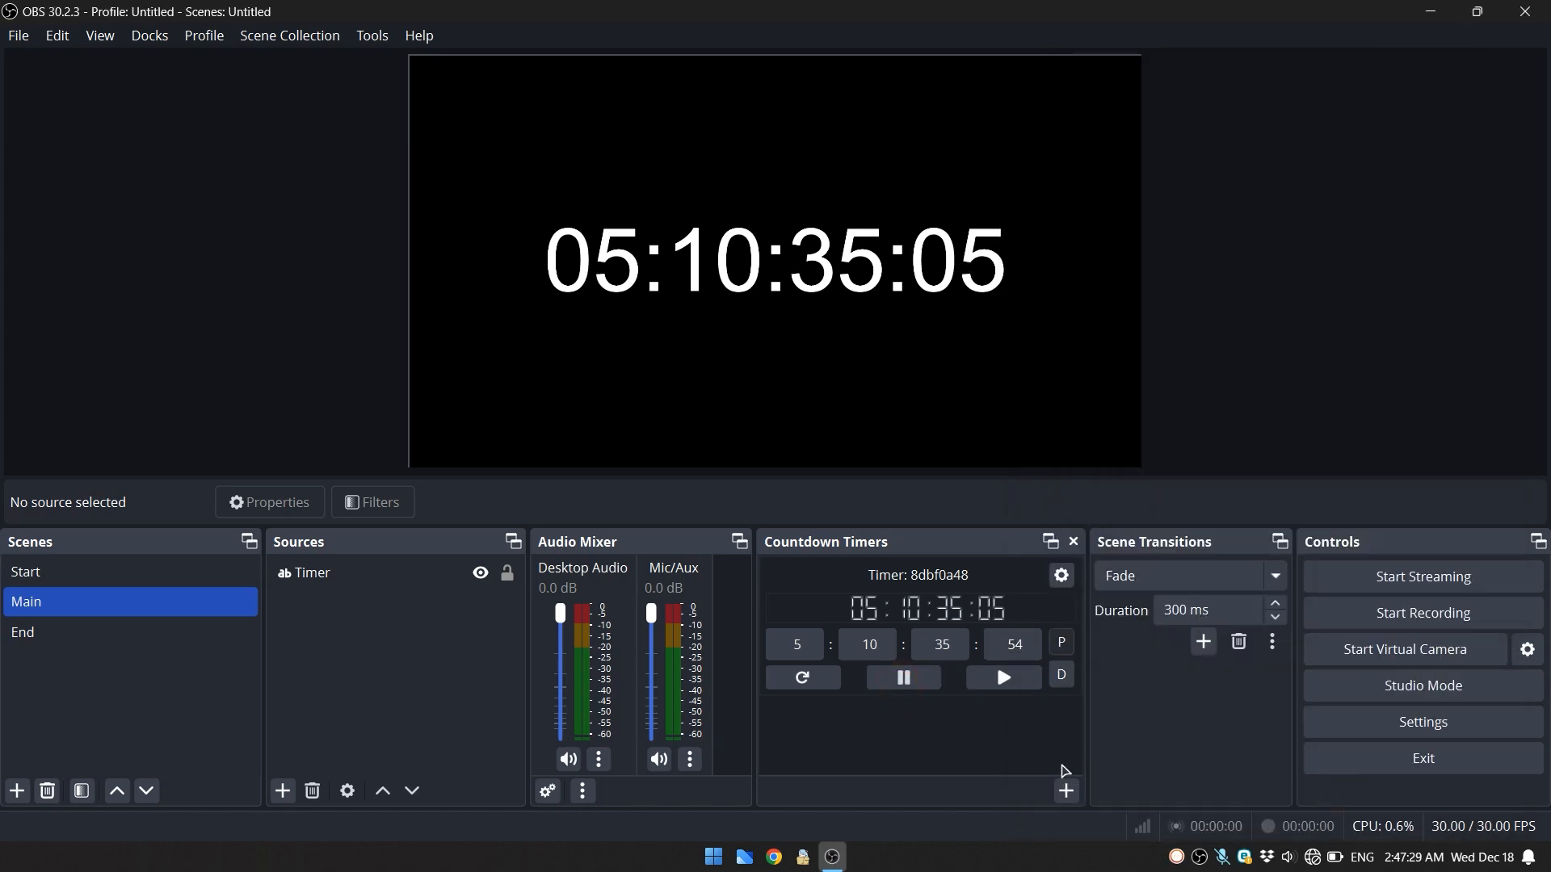
pyautogui.click(1060, 578)
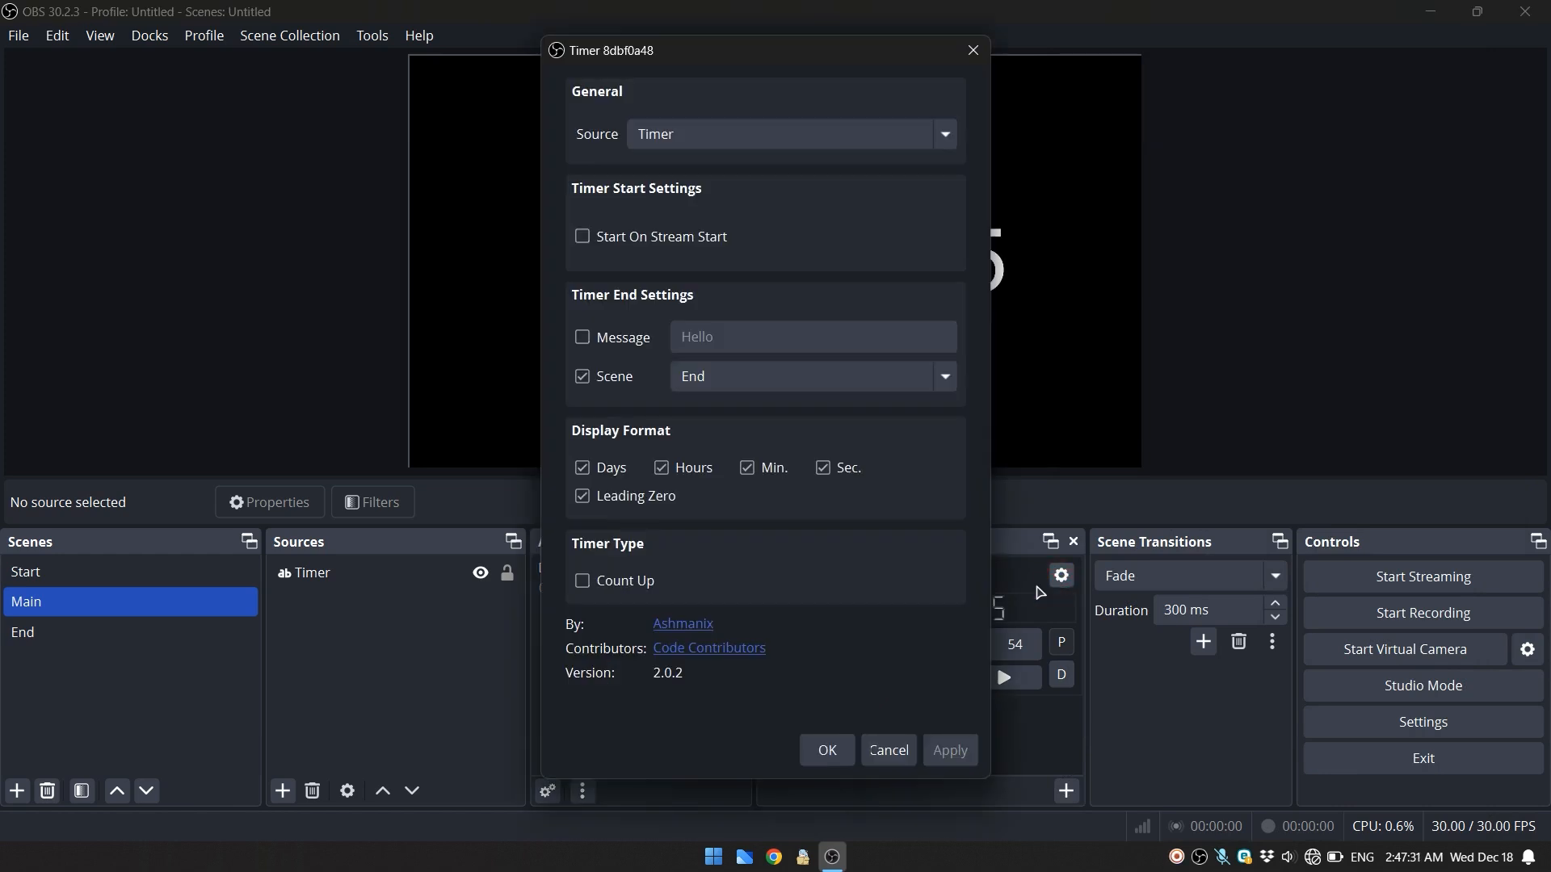
pyautogui.click(638, 585)
pyautogui.click(949, 751)
pyautogui.click(829, 751)
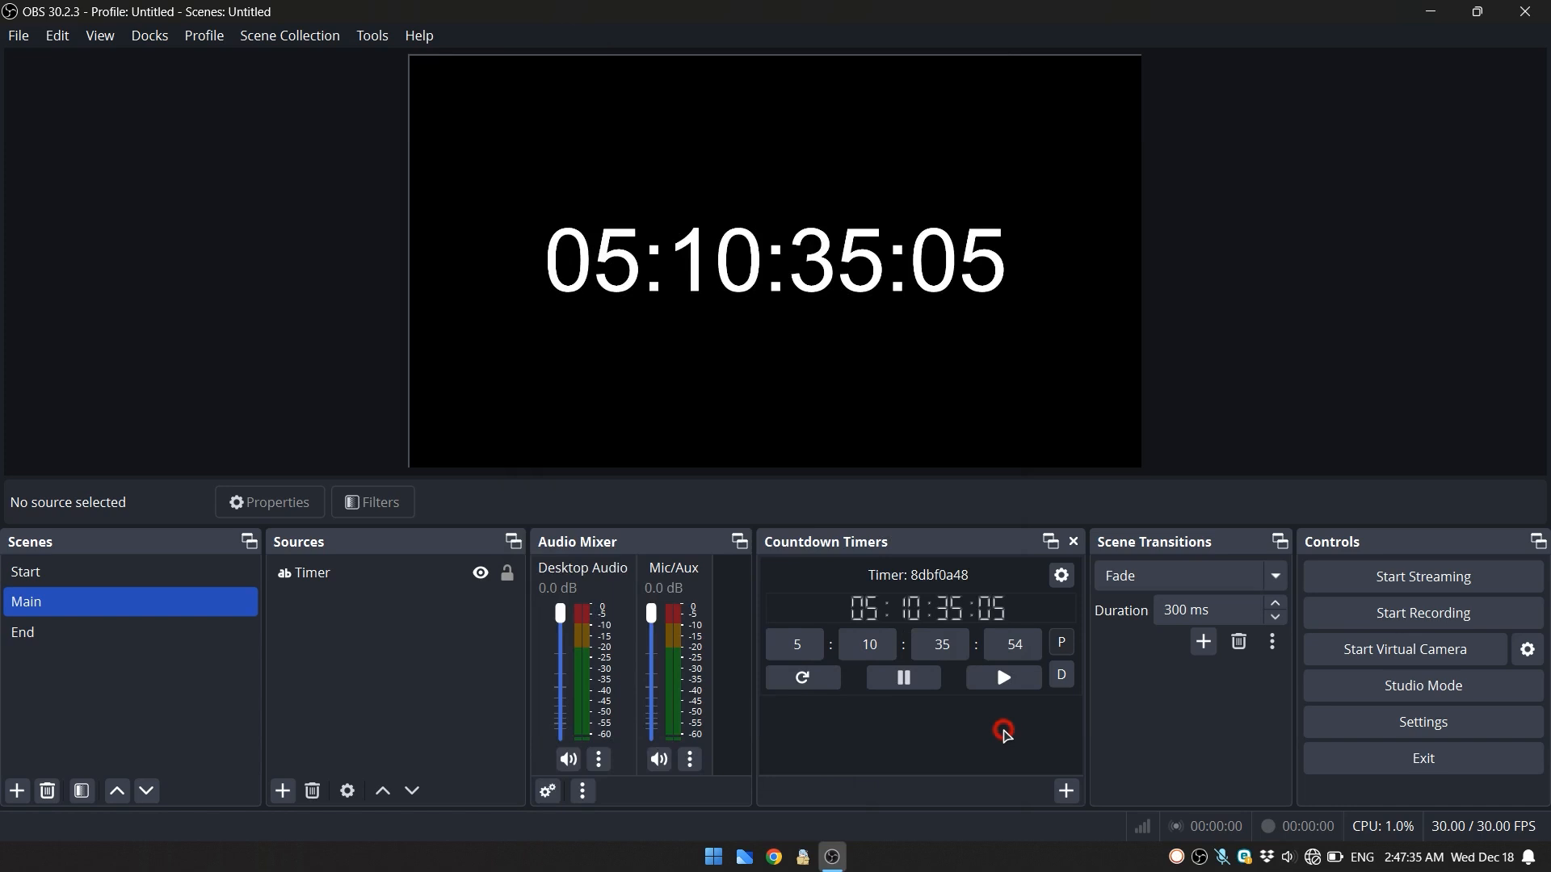
pyautogui.click(1004, 677)
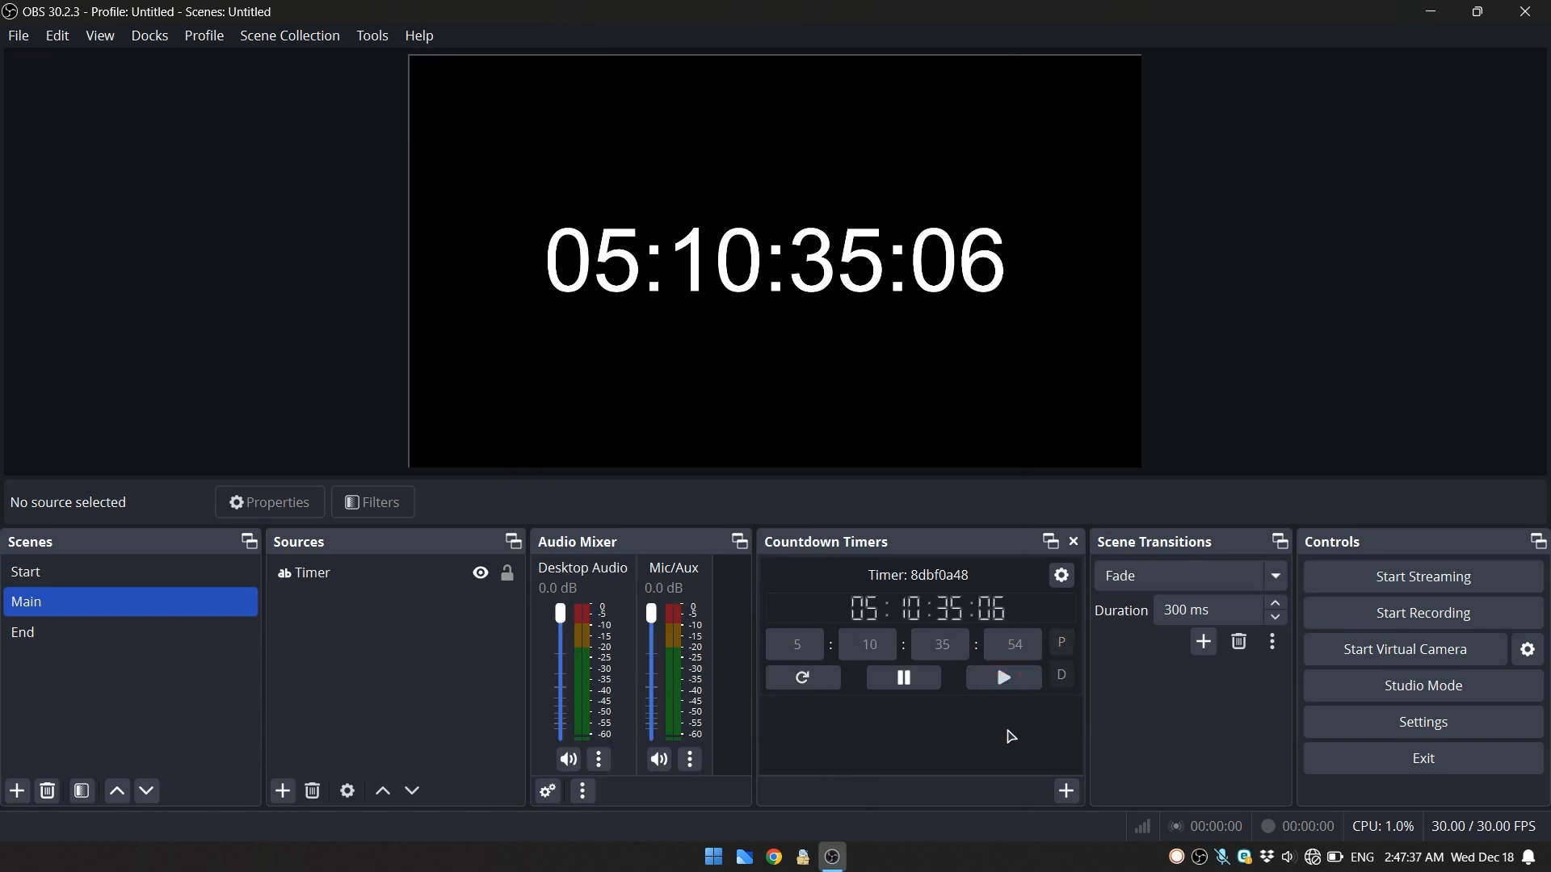